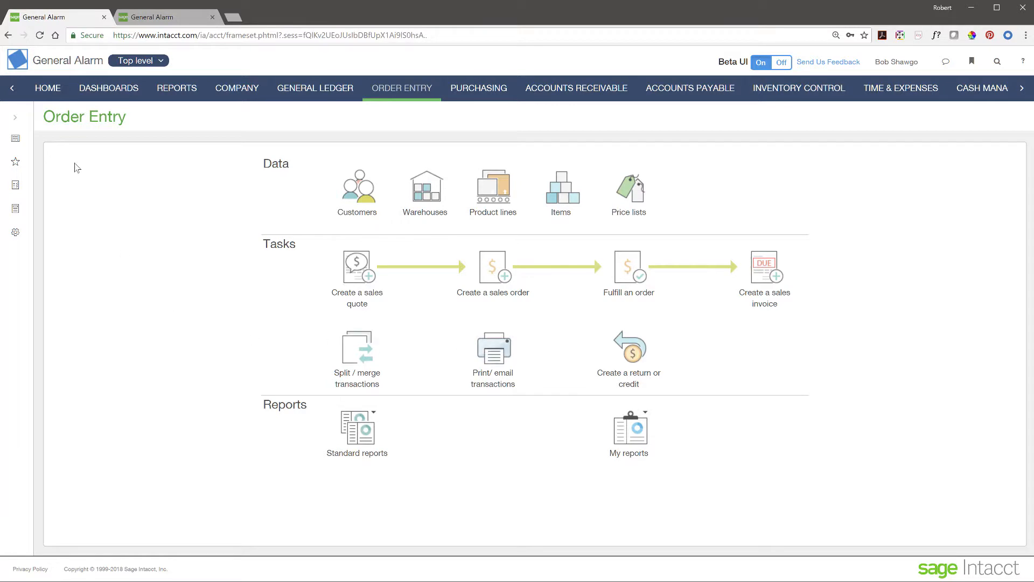
Step: Show the Order Entry Sales Quote list with quotes SQ-0013 and SQ-0011
{"action": "left_click", "coordinate": [16, 118]}
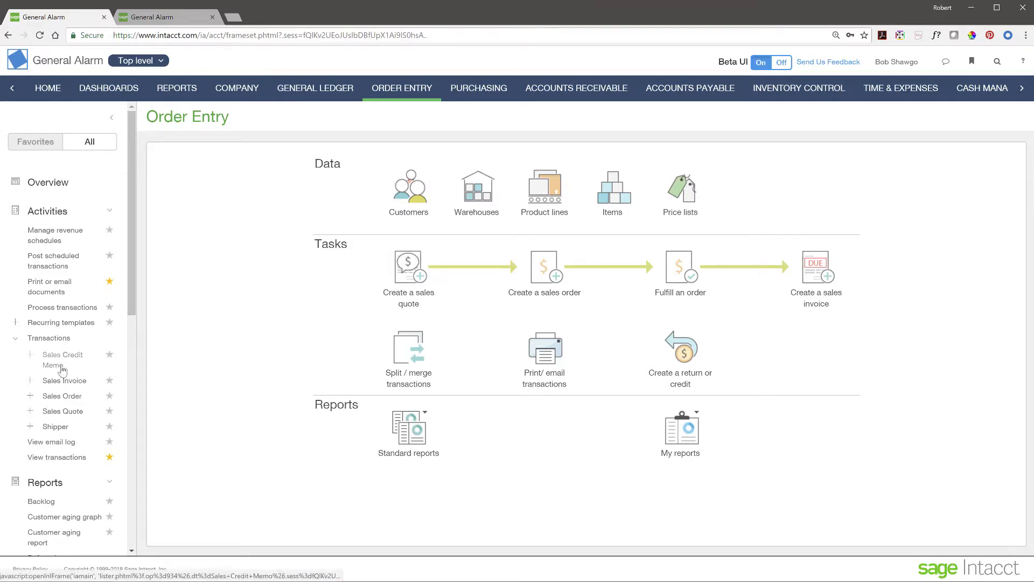
{"action": "left_click", "coordinate": [61, 412]}
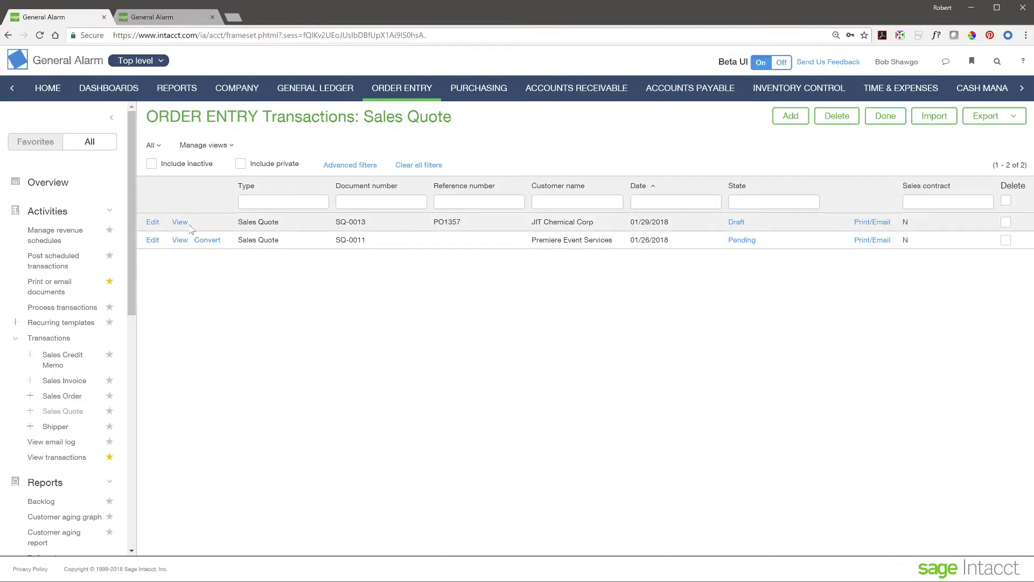
Step: Edit draft quote SQ-0013 and start a new third row below entries 21117 and AL101-TX
{"action": "left_click", "coordinate": [154, 222]}
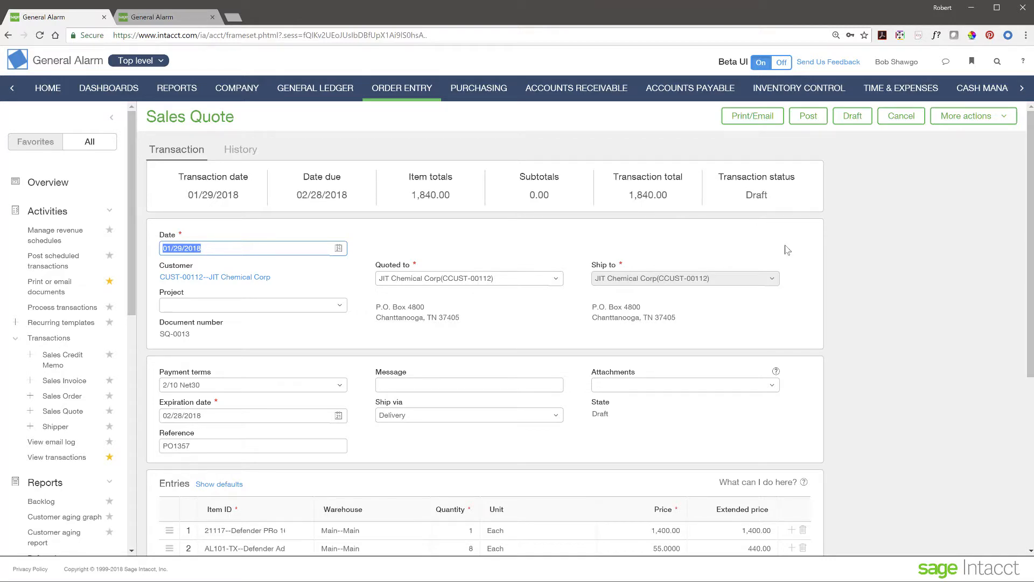
{"action": "scroll", "coordinate": [815, 299], "scroll_direction": "down", "scroll_amount": 1}
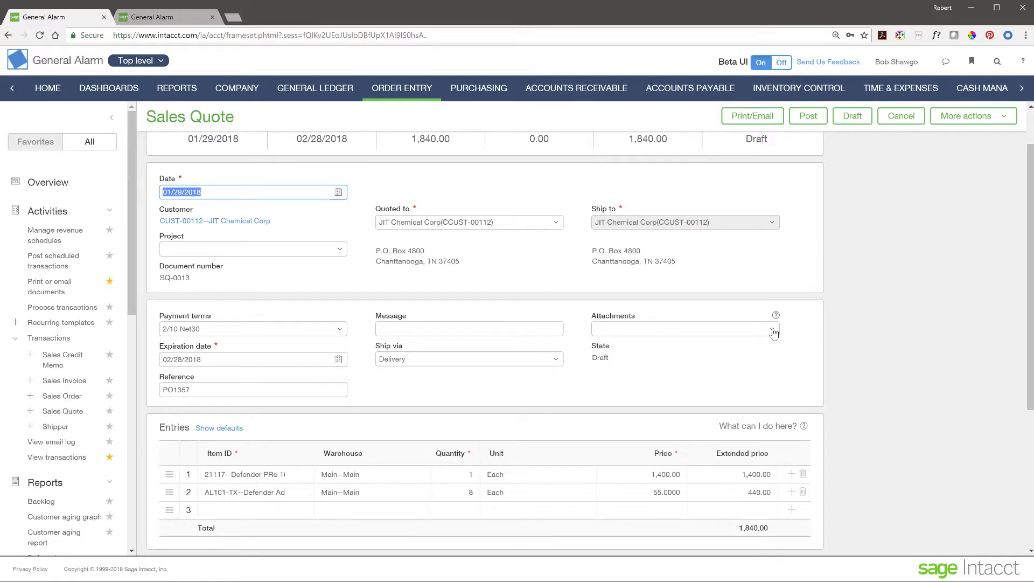
{"action": "scroll", "coordinate": [296, 477], "scroll_direction": "down", "scroll_amount": 2}
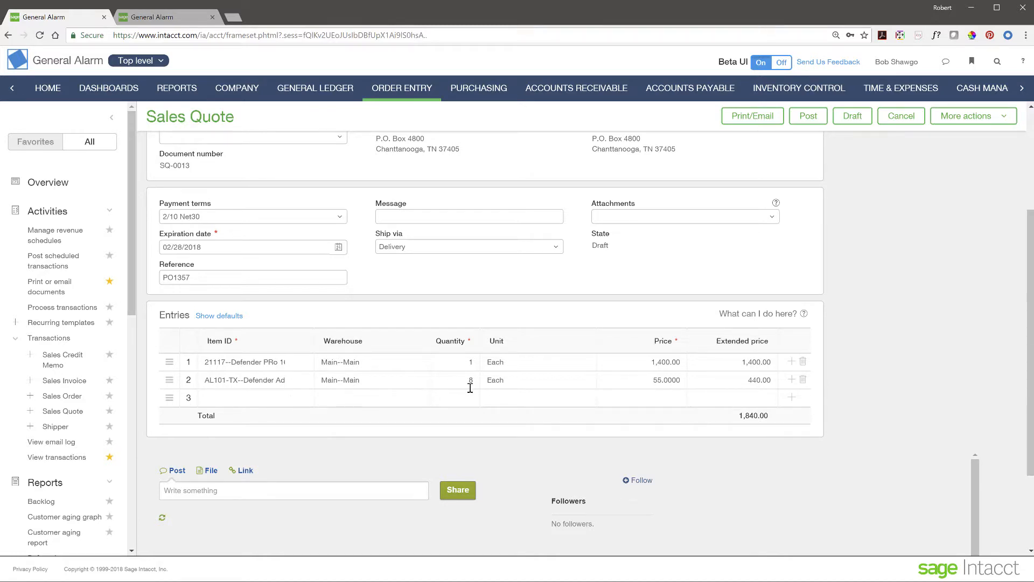
{"action": "left_click", "coordinate": [252, 400]}
Step: Add line 3: item D575 First Alert Wireless 400 Camera, quantity 4, totaling 716.00
{"action": "left_click", "coordinate": [296, 401]}
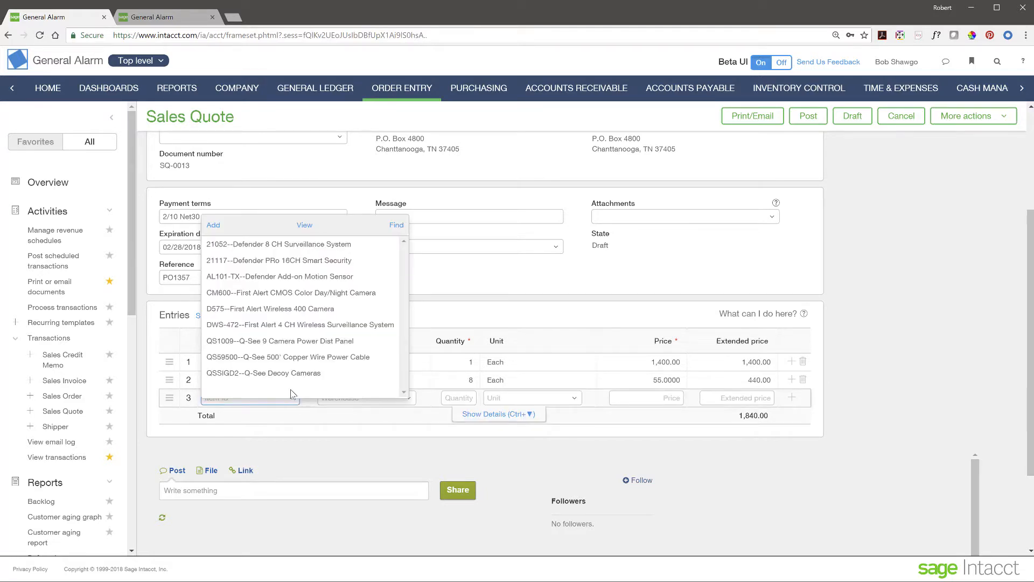
{"action": "left_click", "coordinate": [301, 310]}
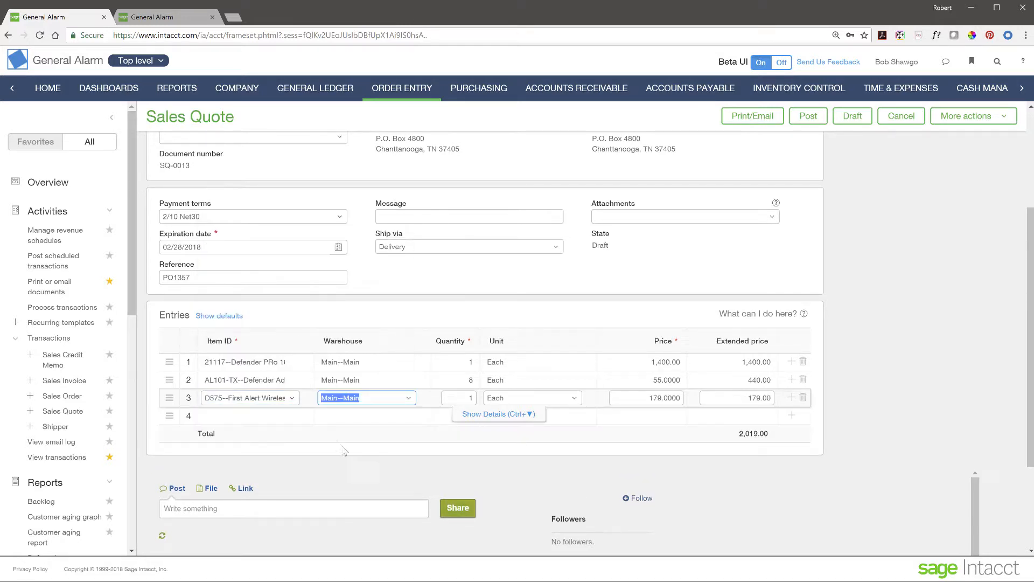
{"action": "left_click", "coordinate": [469, 398]}
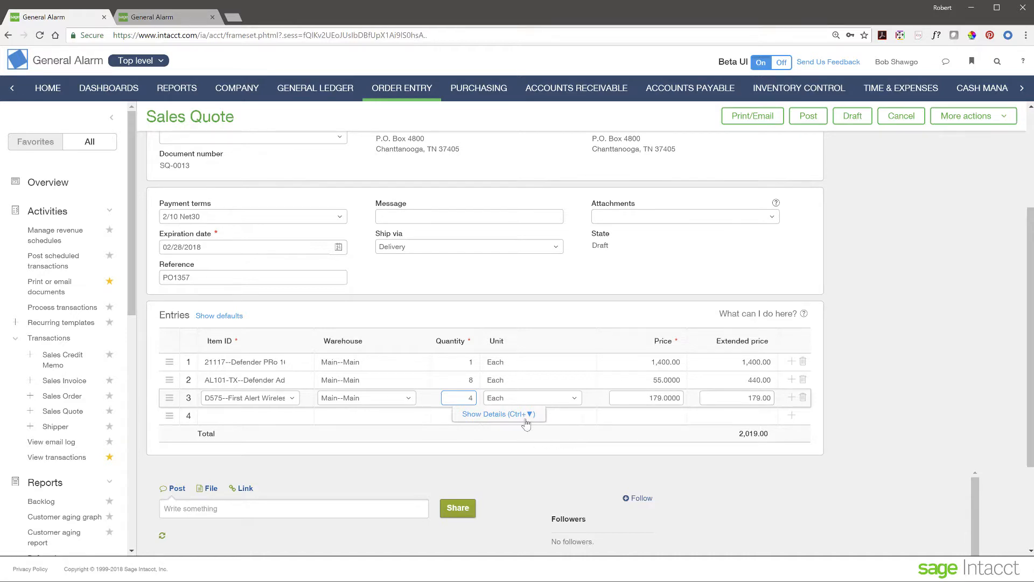
{"action": "left_click", "coordinate": [724, 391]}
Step: In line 3's details, set Location to 10--Texas #10, then hide the details
{"action": "left_click", "coordinate": [529, 415]}
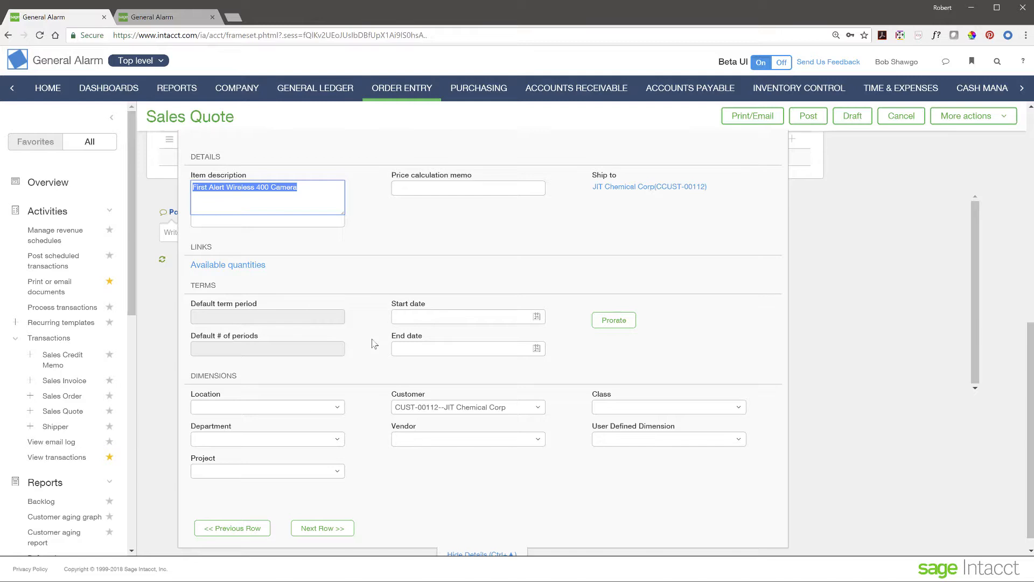
{"action": "scroll", "coordinate": [381, 371], "scroll_direction": "down", "scroll_amount": 1}
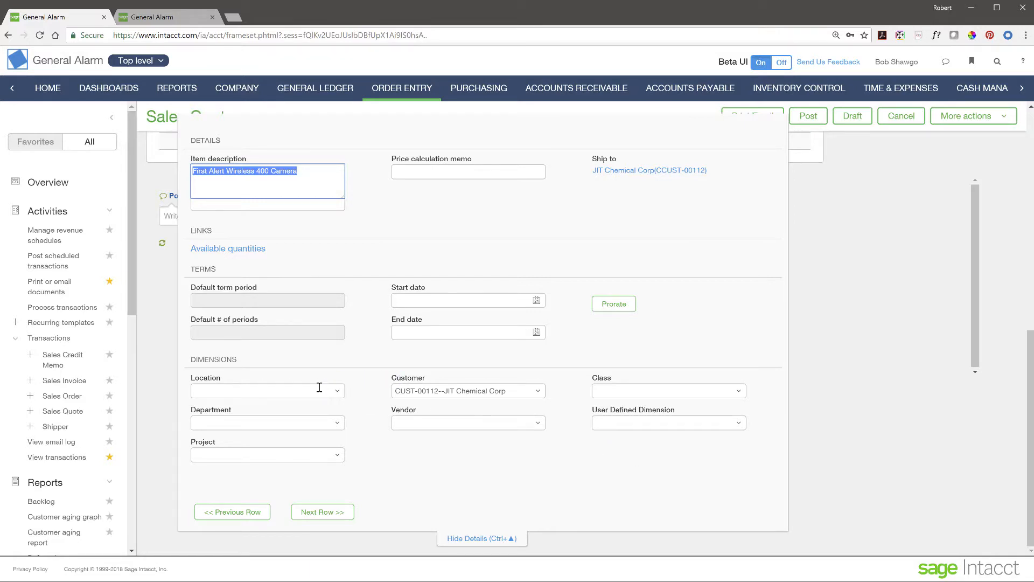
{"action": "left_click", "coordinate": [338, 393]}
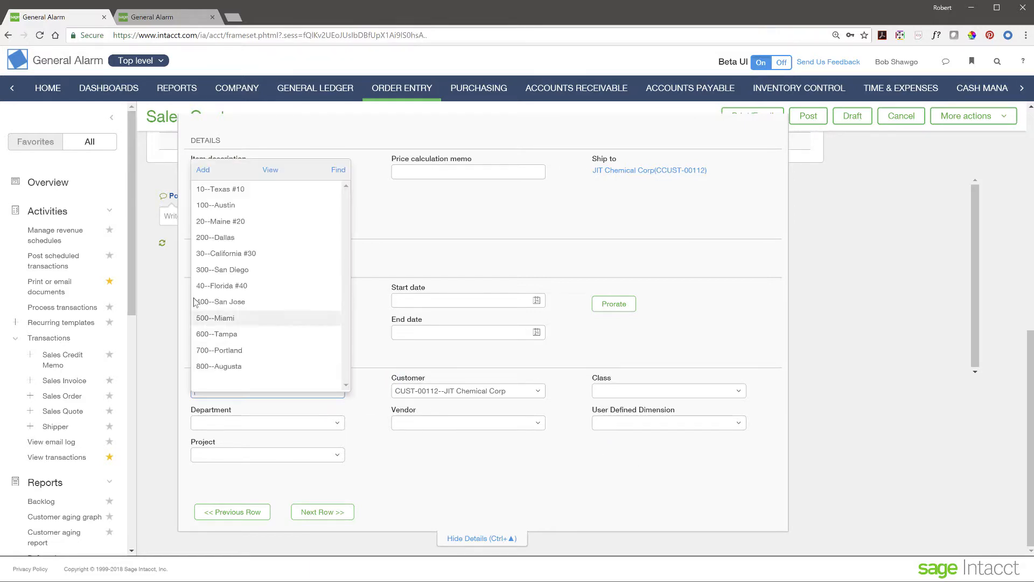
{"action": "left_click", "coordinate": [221, 193]}
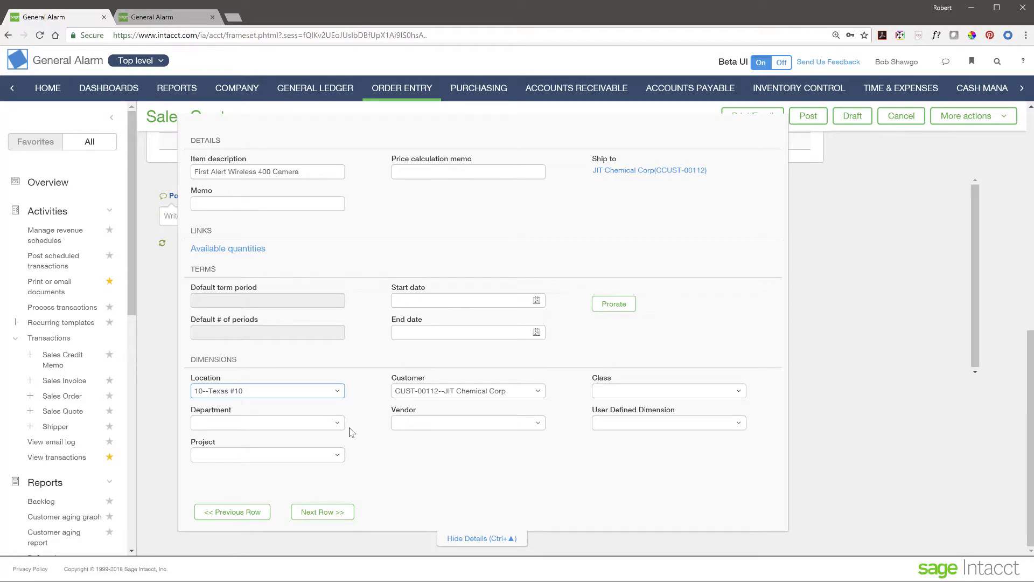
{"action": "left_click", "coordinate": [478, 541]}
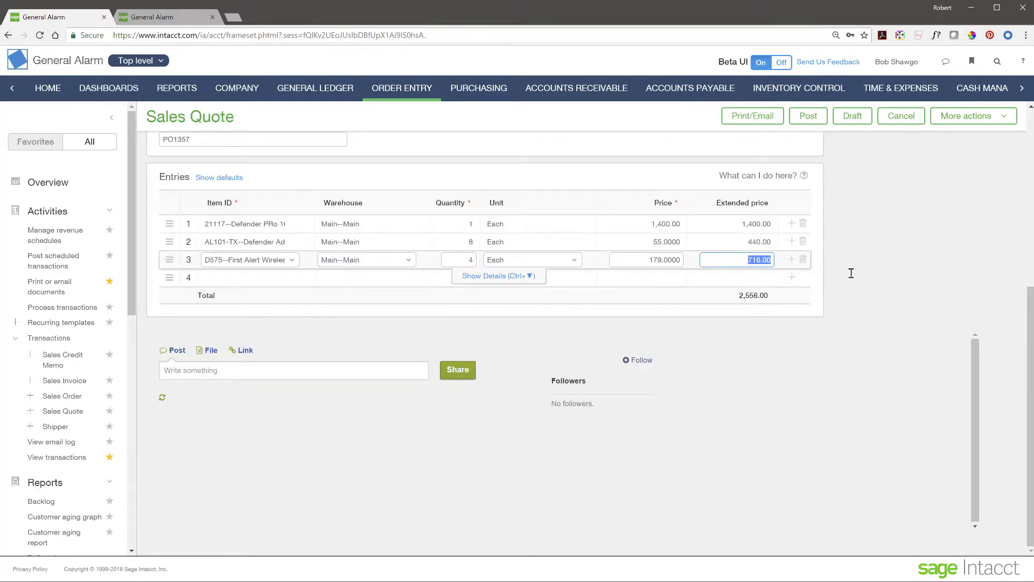
Step: Post quote SQ-0013 so the list shows it Pending, dated 01/29/2018
{"action": "scroll", "coordinate": [961, 262], "scroll_direction": "up", "scroll_amount": 3}
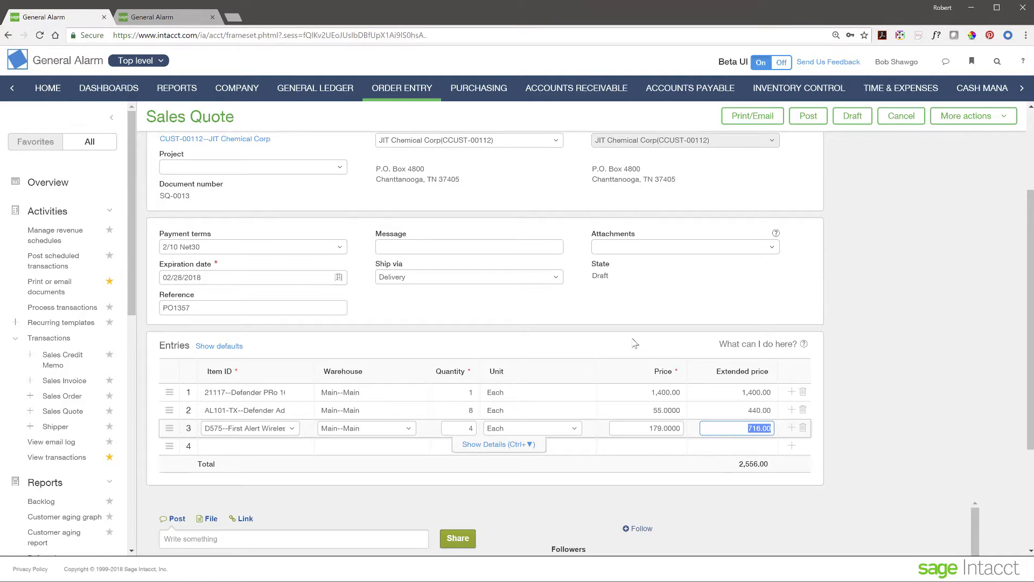
{"action": "left_click", "coordinate": [808, 117]}
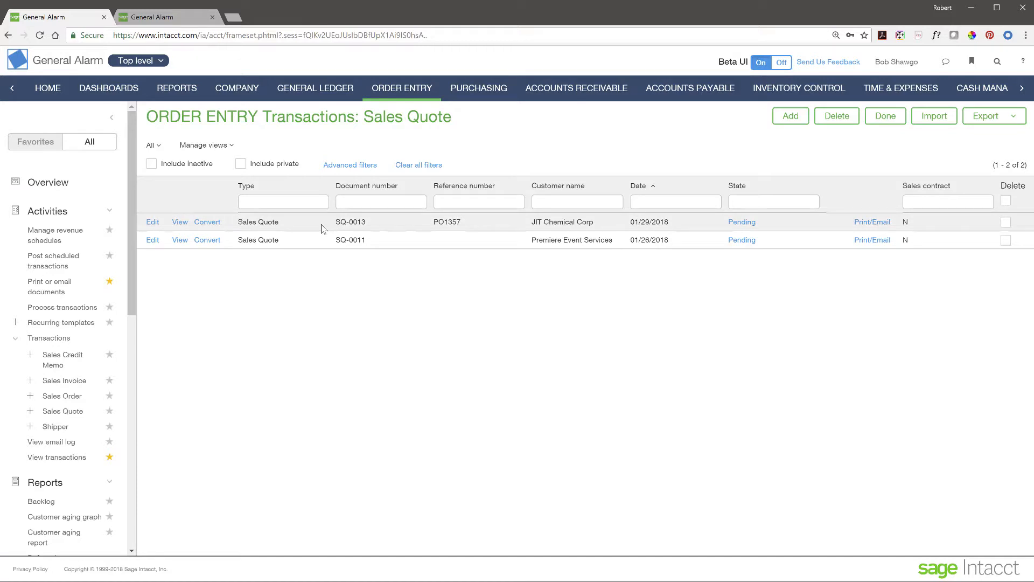
{"action": "left_click", "coordinate": [214, 229]}
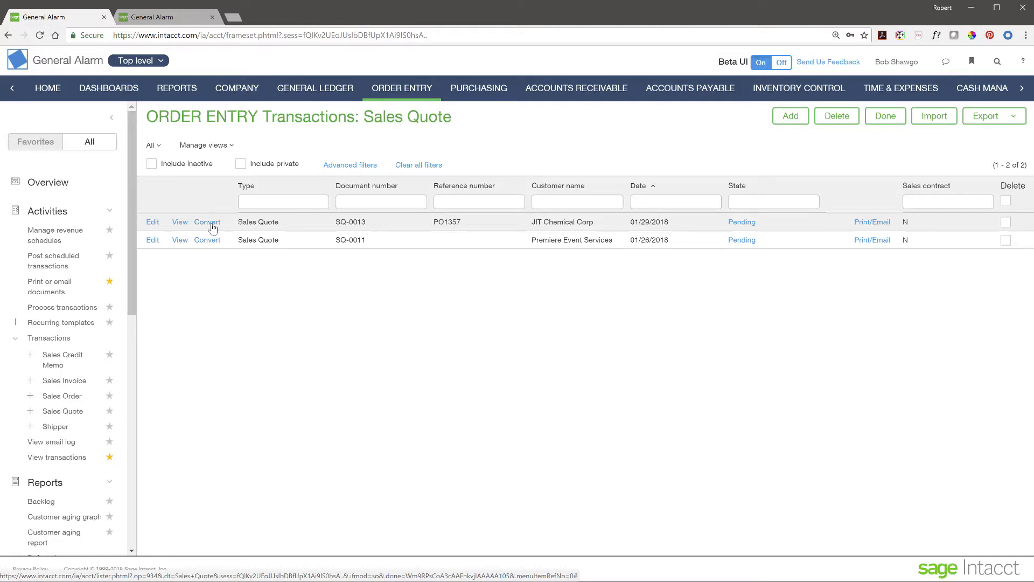
Step: Convert SQ-0013 to a Sales Order, leave the message blank, and post it as SO-0048
{"action": "left_click", "coordinate": [213, 228]}
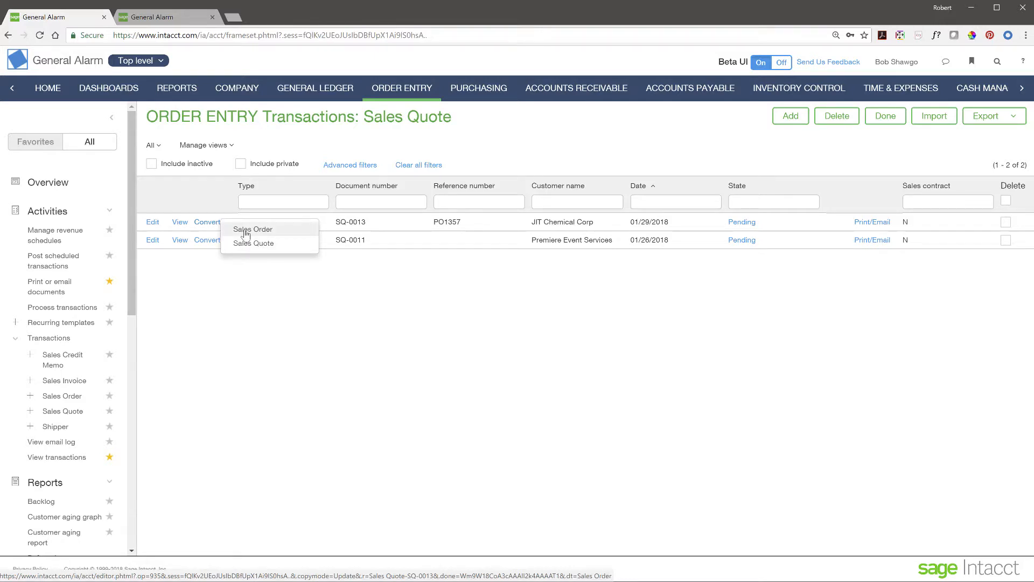
{"action": "left_click", "coordinate": [245, 230]}
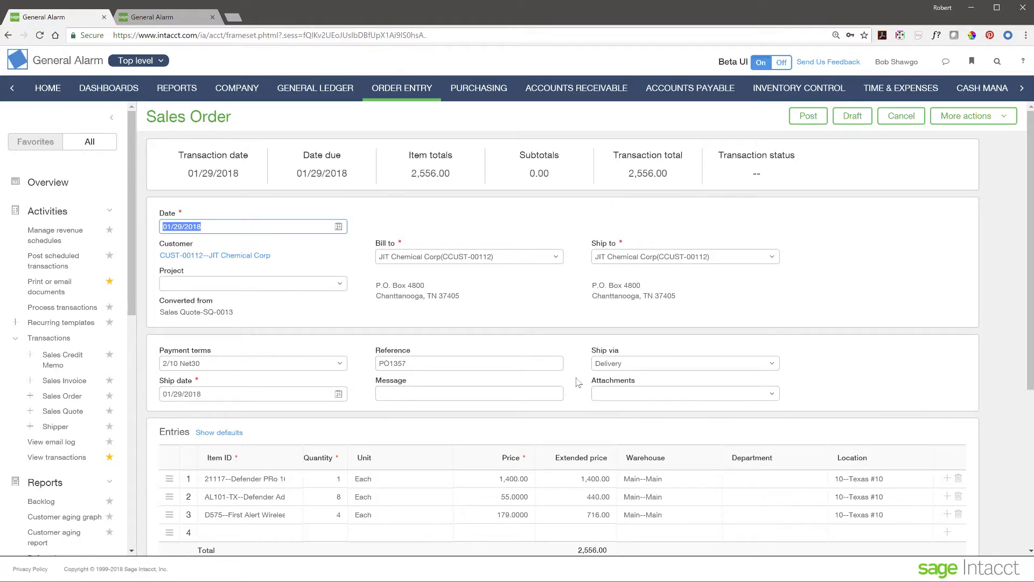
{"action": "scroll", "coordinate": [376, 401], "scroll_direction": "down", "scroll_amount": 2}
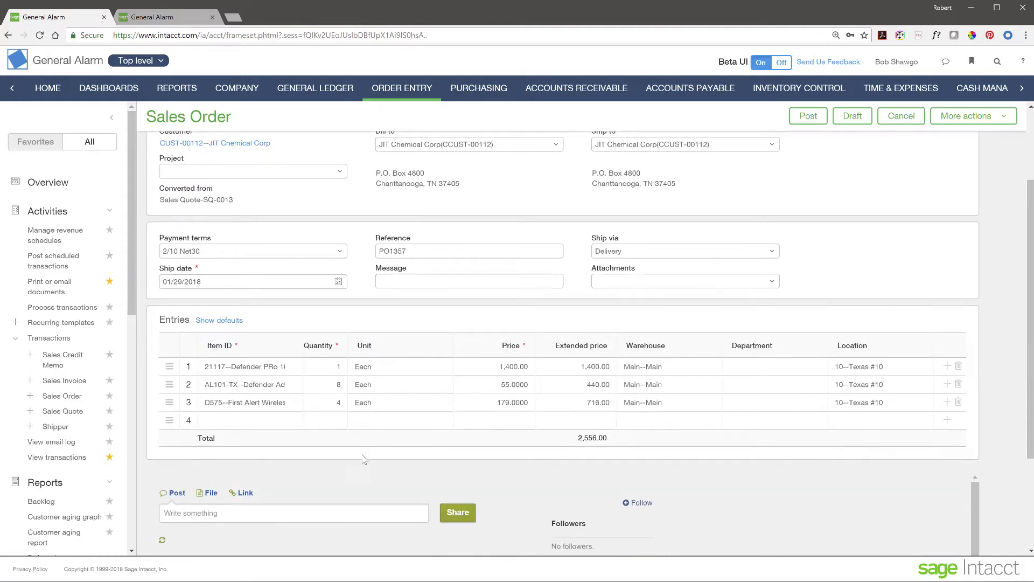
{"action": "scroll", "coordinate": [357, 454], "scroll_direction": "up", "scroll_amount": 2}
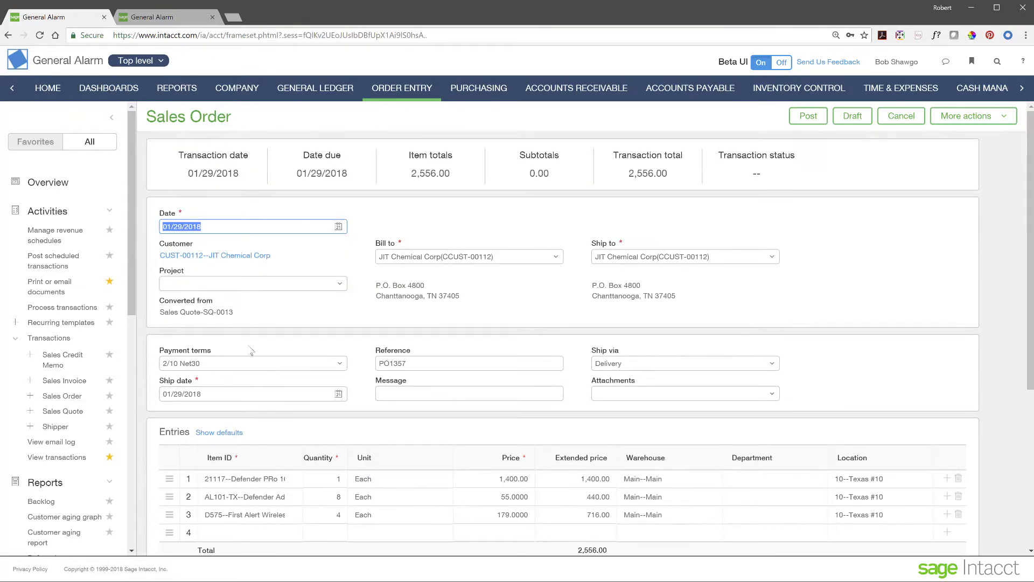
{"action": "left_click", "coordinate": [416, 394]}
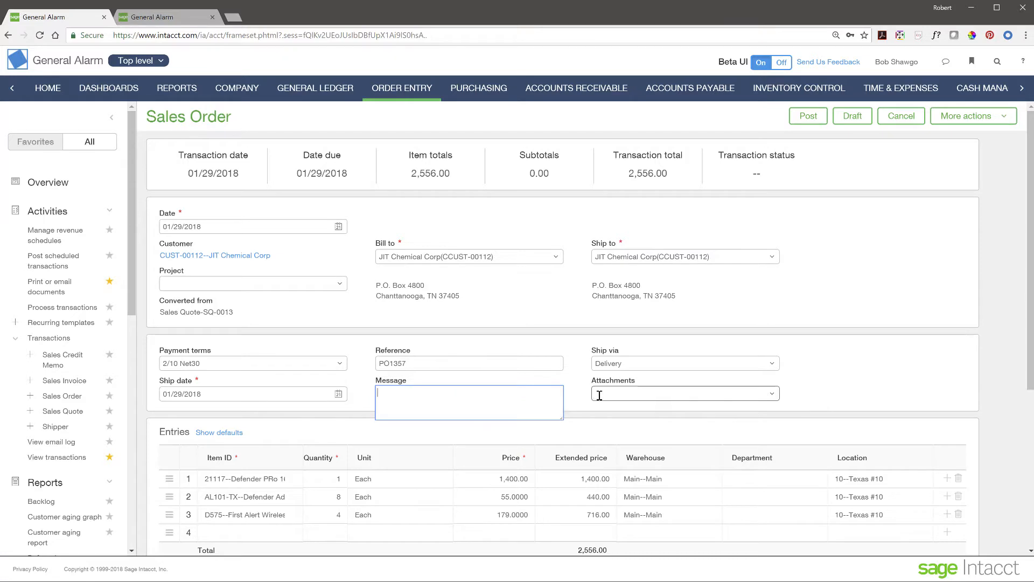
{"action": "left_click", "coordinate": [577, 410]}
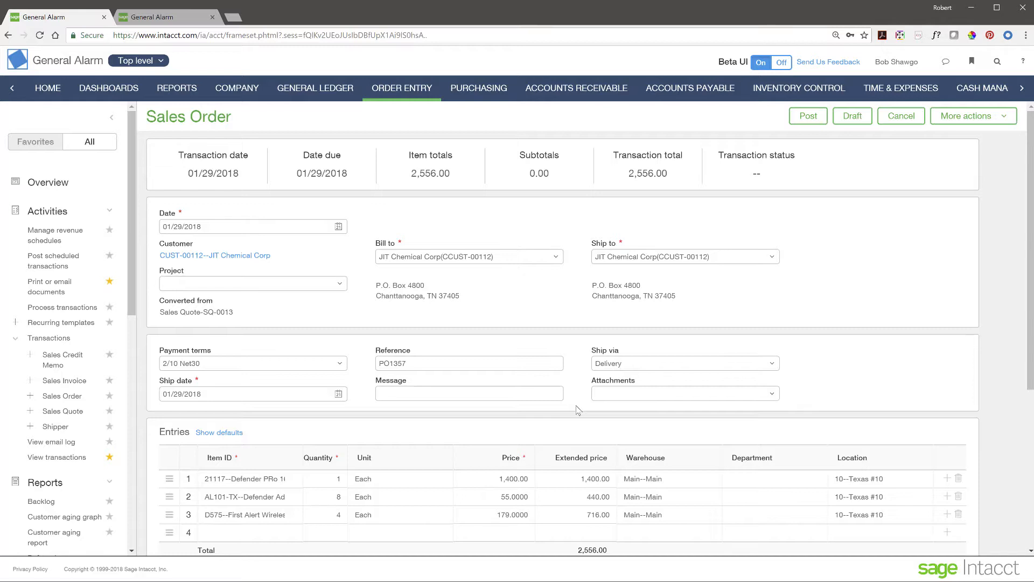
{"action": "left_click", "coordinate": [808, 117]}
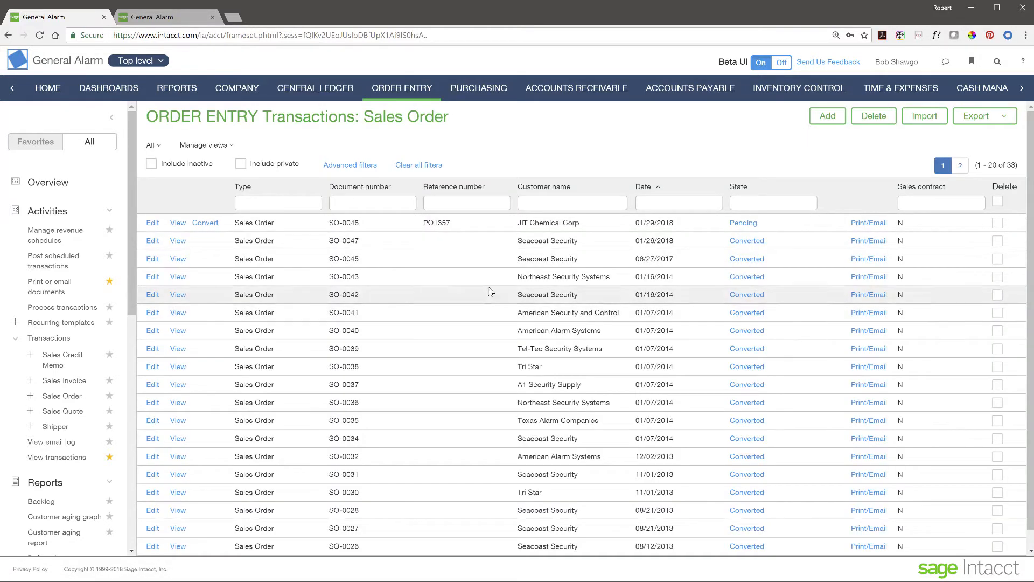
Step: Convert SO-0048 to a Shipper and post SHIP-0029 for JIT Chemical Corp
{"action": "left_click", "coordinate": [205, 223]}
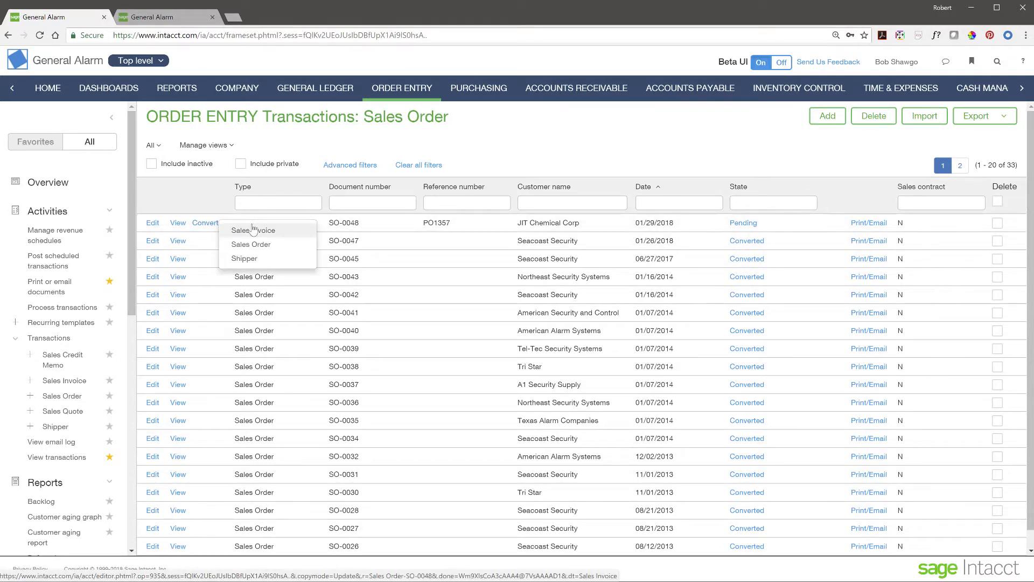
{"action": "left_click", "coordinate": [248, 260]}
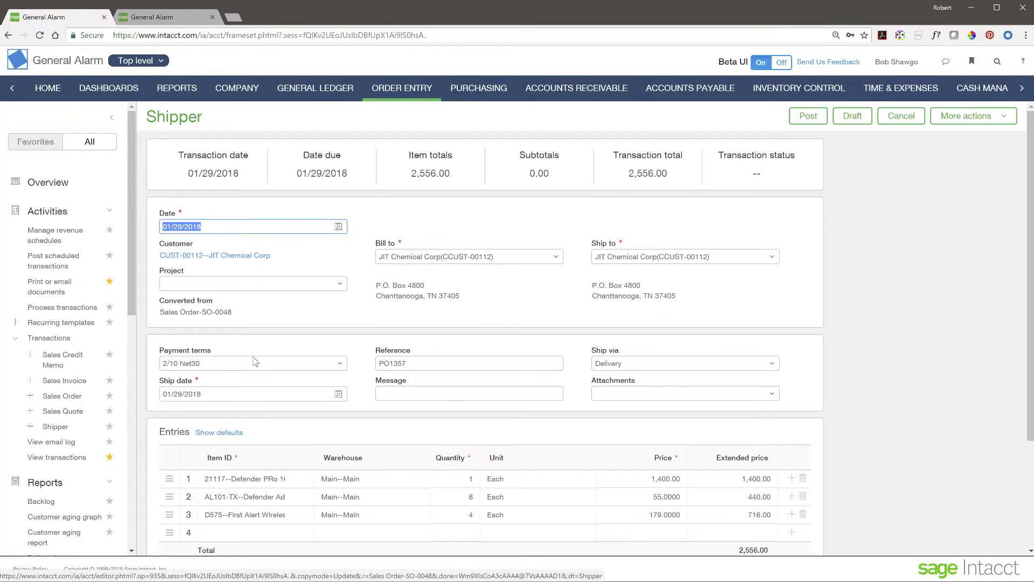
{"action": "left_click", "coordinate": [803, 123]}
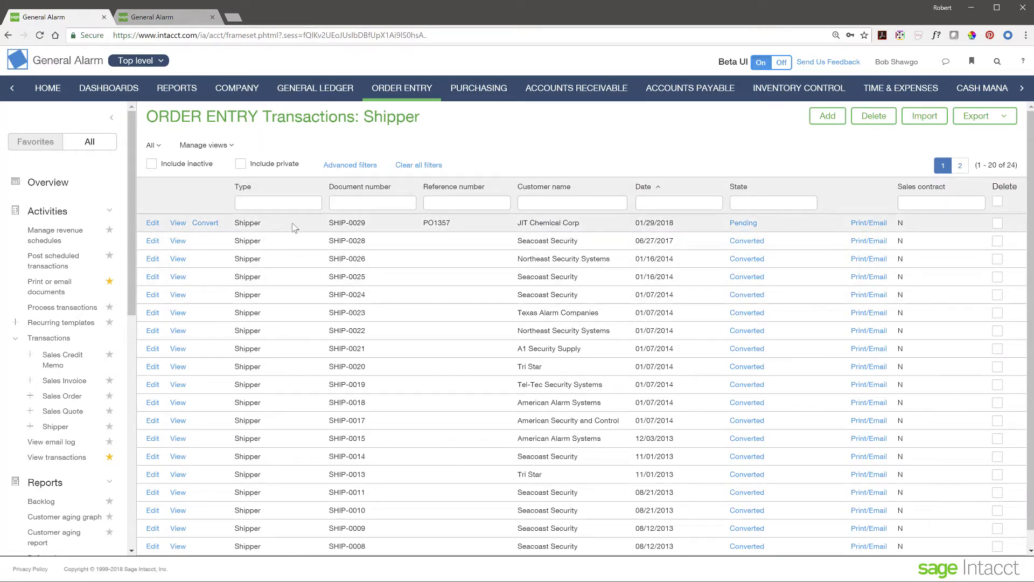
Step: Convert SHIP-0029 to a Sales Invoice and post INV-0089 for JIT Chemical Corp
{"action": "left_click", "coordinate": [205, 227]}
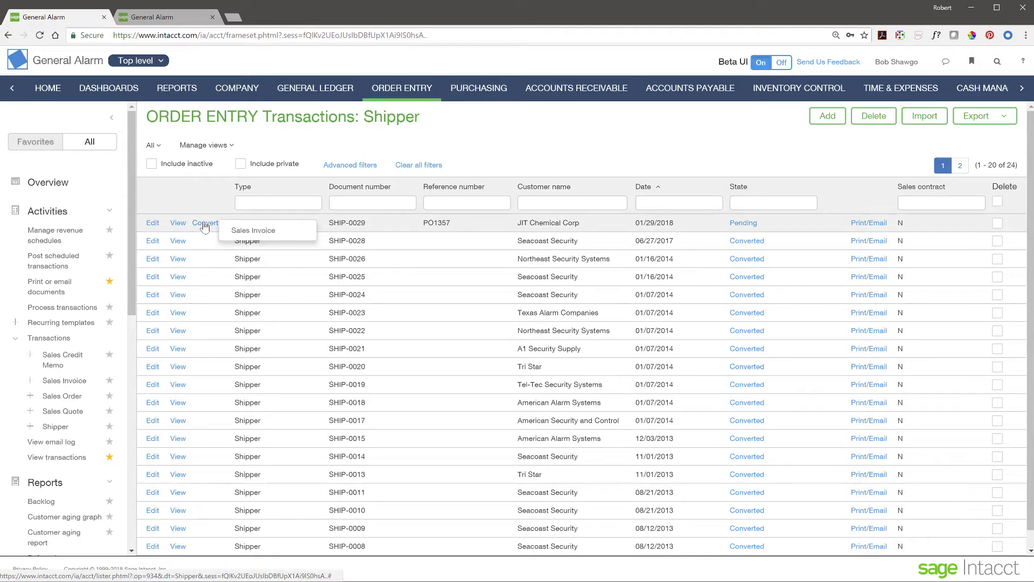
{"action": "left_click", "coordinate": [254, 231]}
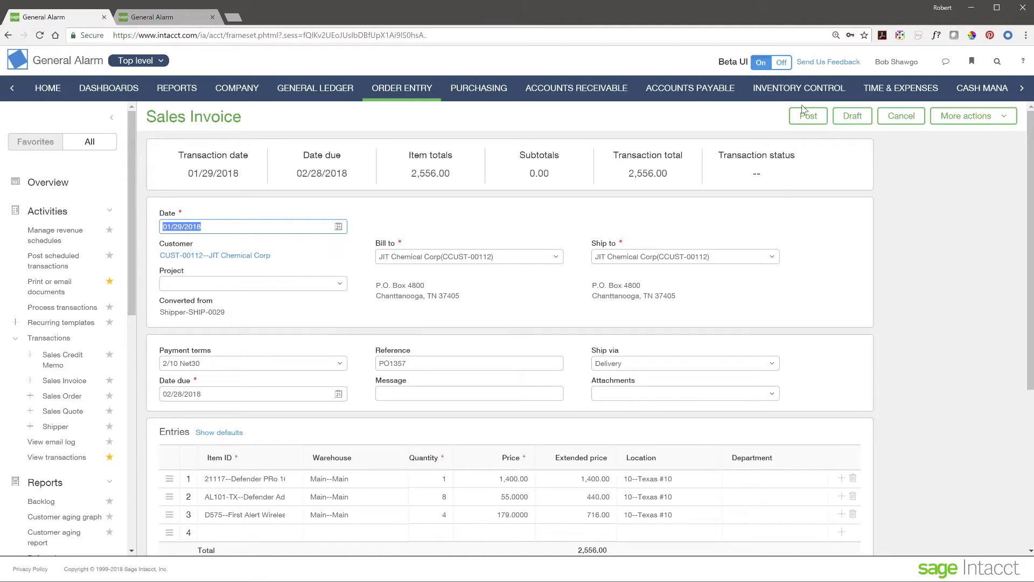
{"action": "left_click", "coordinate": [808, 116]}
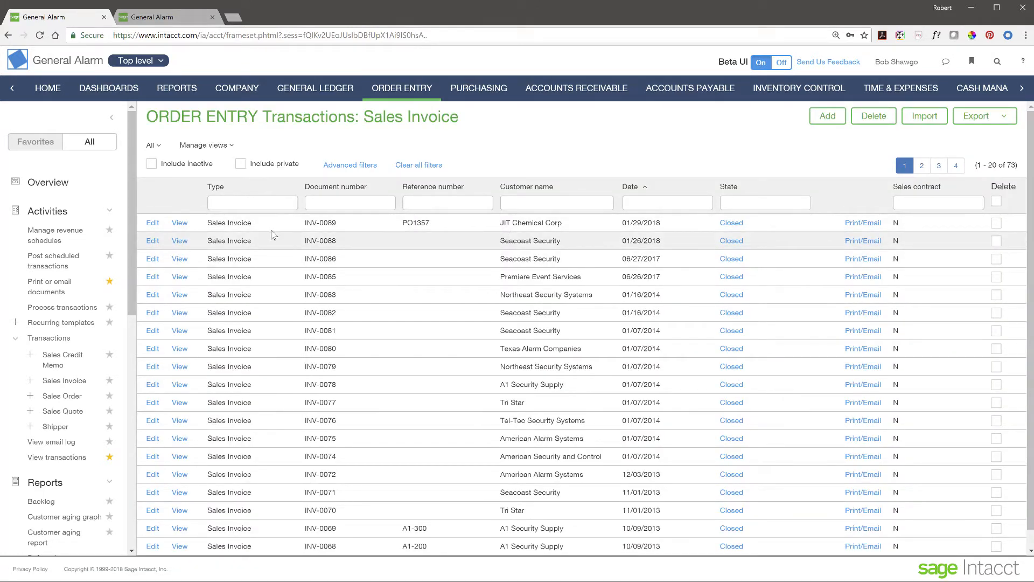
Step: Filter invoices by customer name 'Texas' and view INV-0080 for Texas Alarm Companies
{"action": "left_click", "coordinate": [111, 117]}
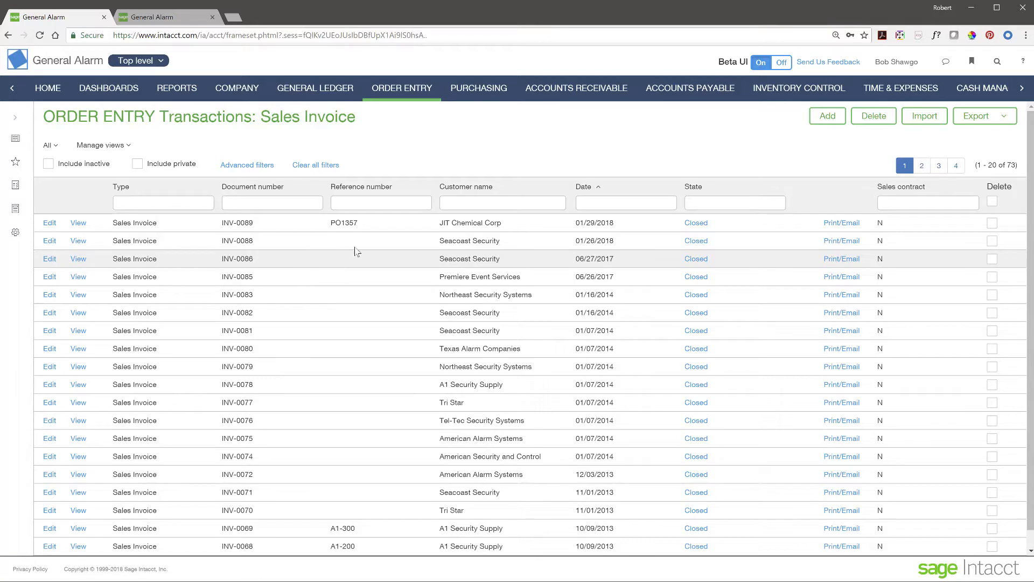
{"action": "left_click", "coordinate": [476, 204]}
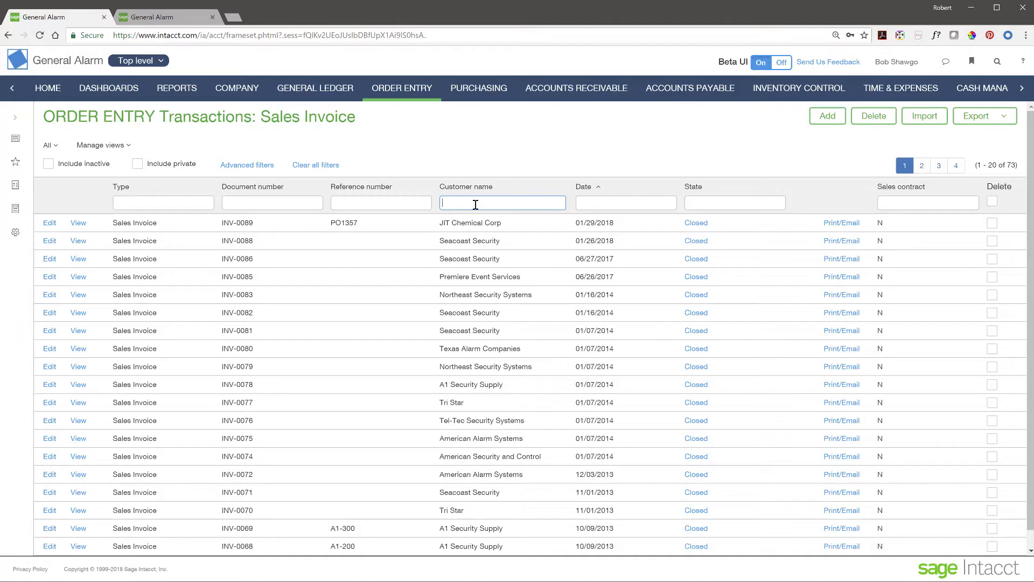
{"action": "type", "text": "Texas"}
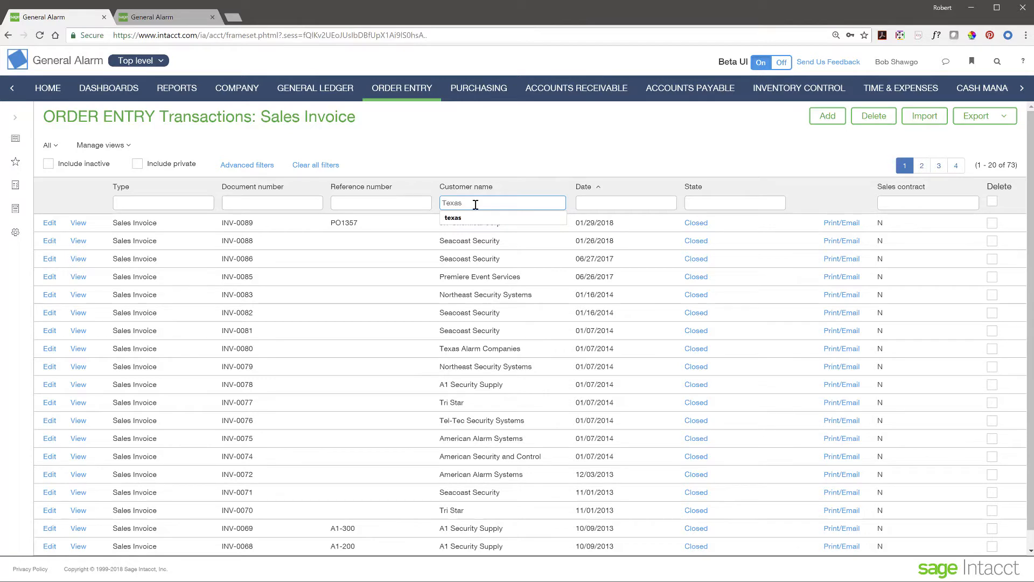
{"action": "key", "text": "Return"}
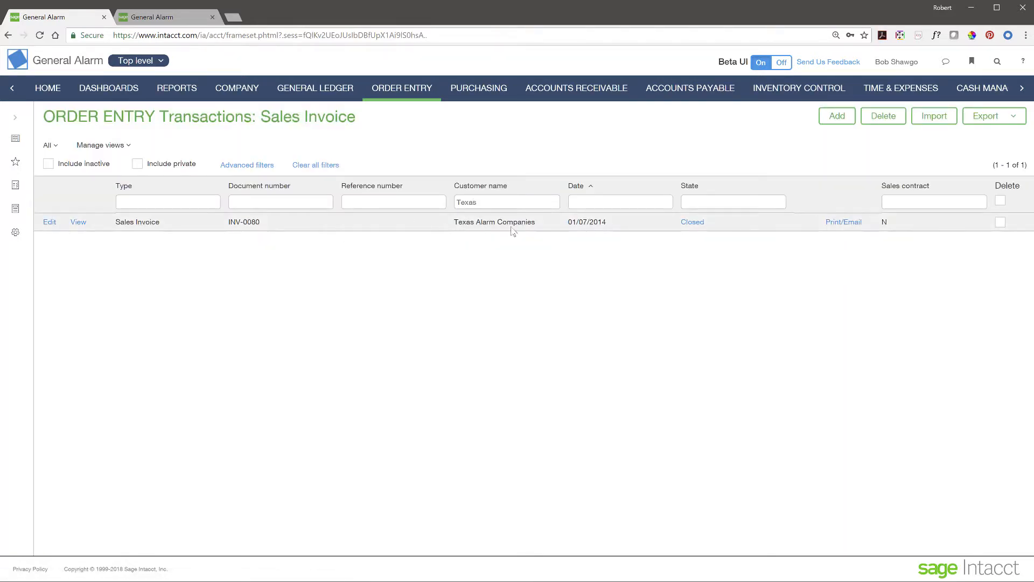
{"action": "left_click", "coordinate": [79, 223]}
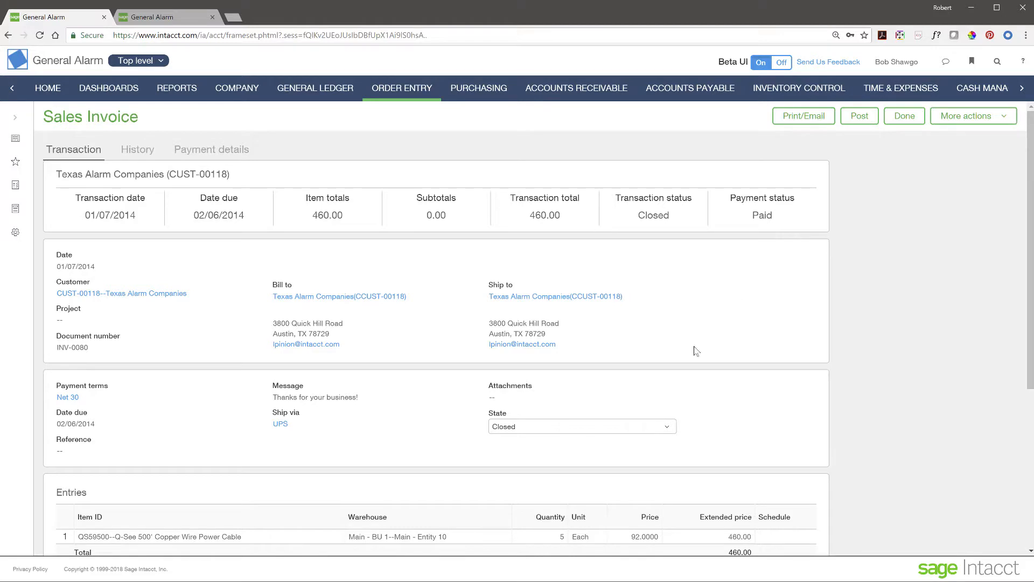
{"action": "scroll", "coordinate": [696, 352], "scroll_direction": "down", "scroll_amount": 3}
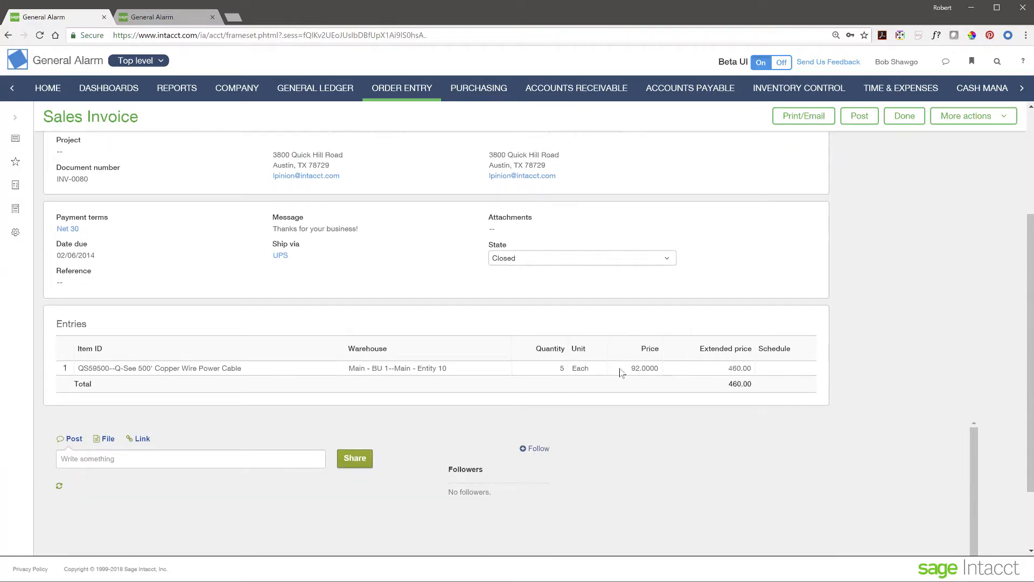
{"action": "scroll", "coordinate": [398, 346], "scroll_direction": "up", "scroll_amount": 3}
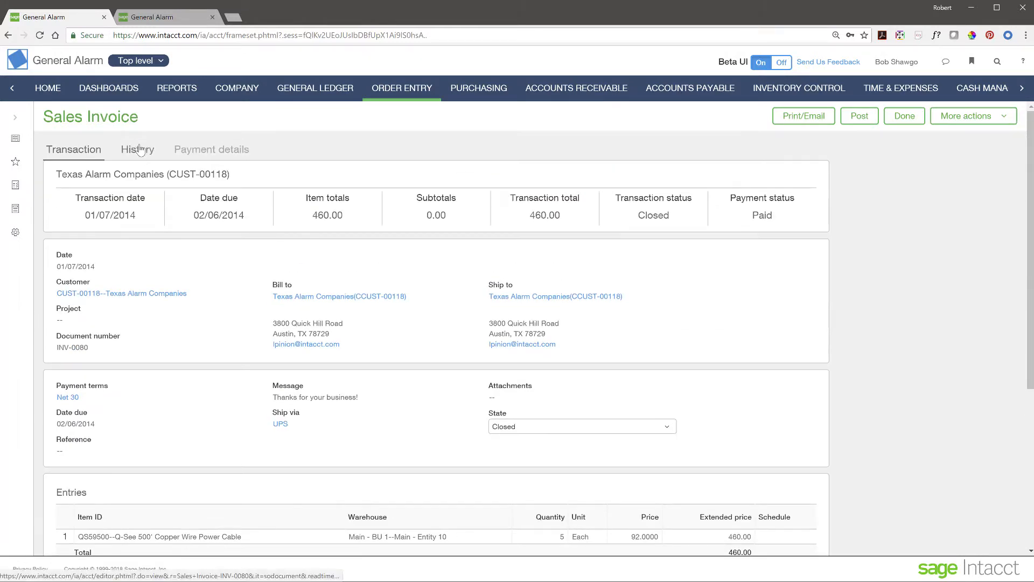
Step: Check INV-0080's History chain from SO-0035 through SHIP-0023, previewing then closing the invoice record
{"action": "left_click", "coordinate": [139, 148]}
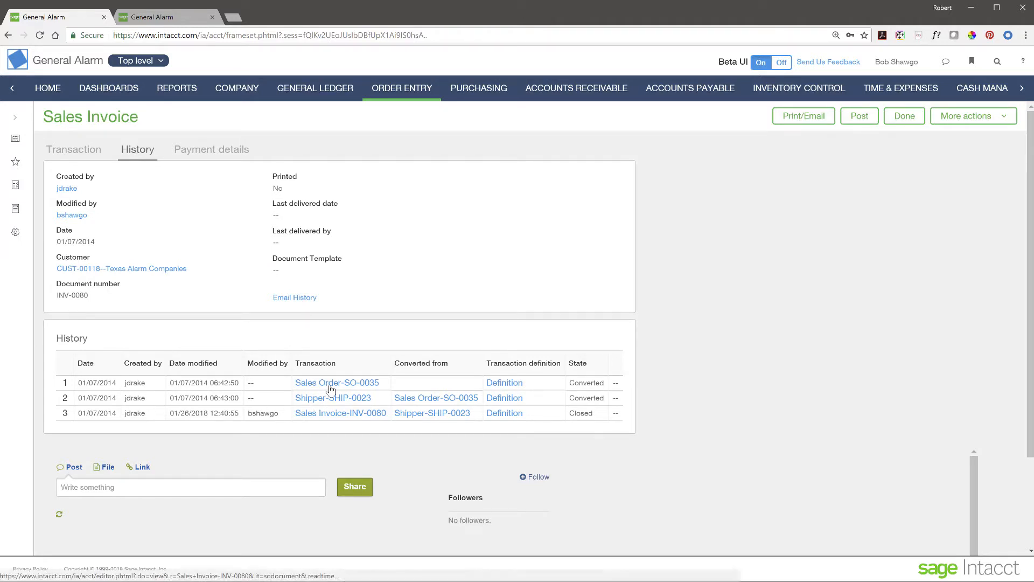
{"action": "left_click", "coordinate": [353, 413]}
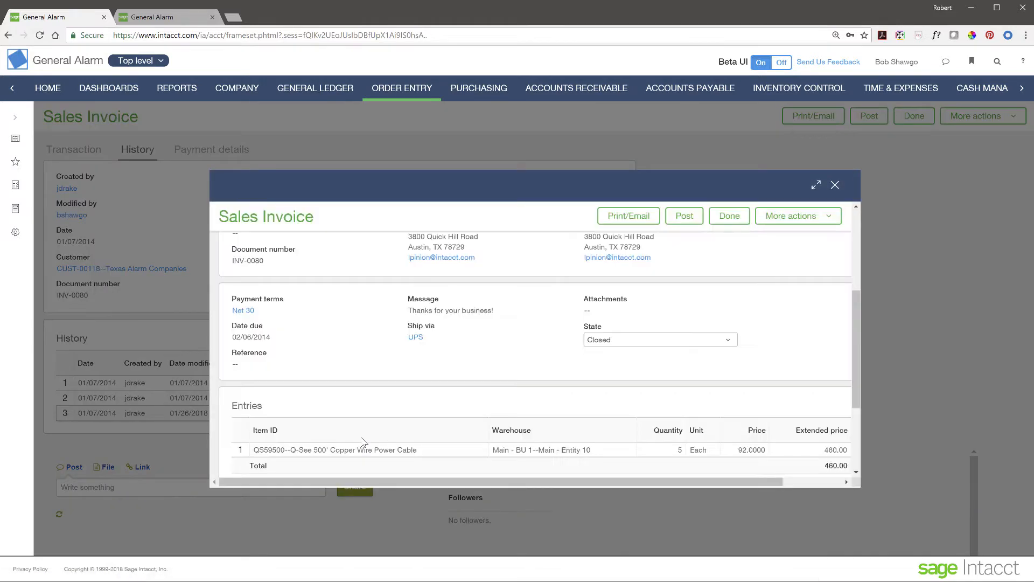
{"action": "scroll", "coordinate": [420, 341], "scroll_direction": "down", "scroll_amount": 4}
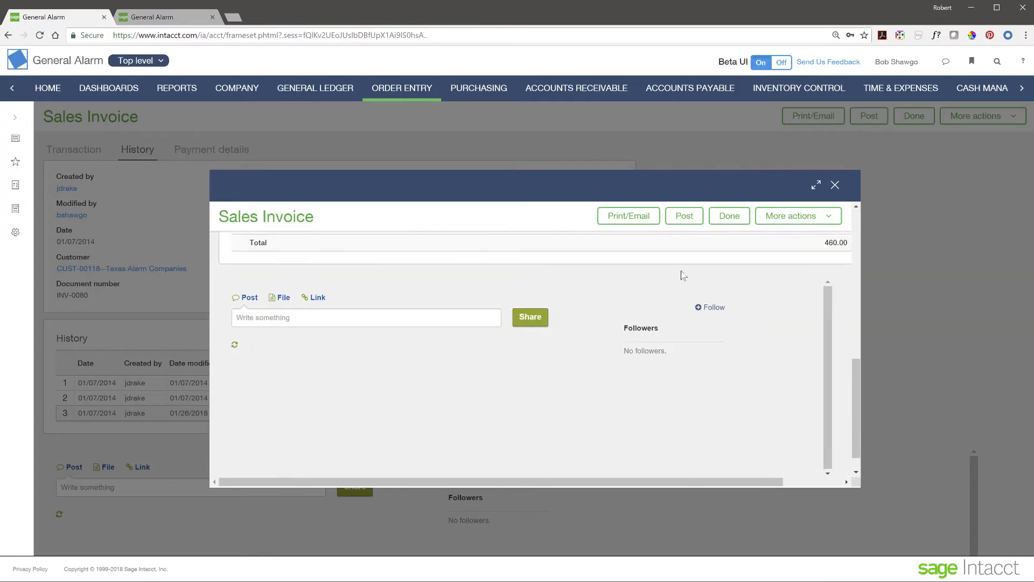
{"action": "left_click", "coordinate": [835, 185]}
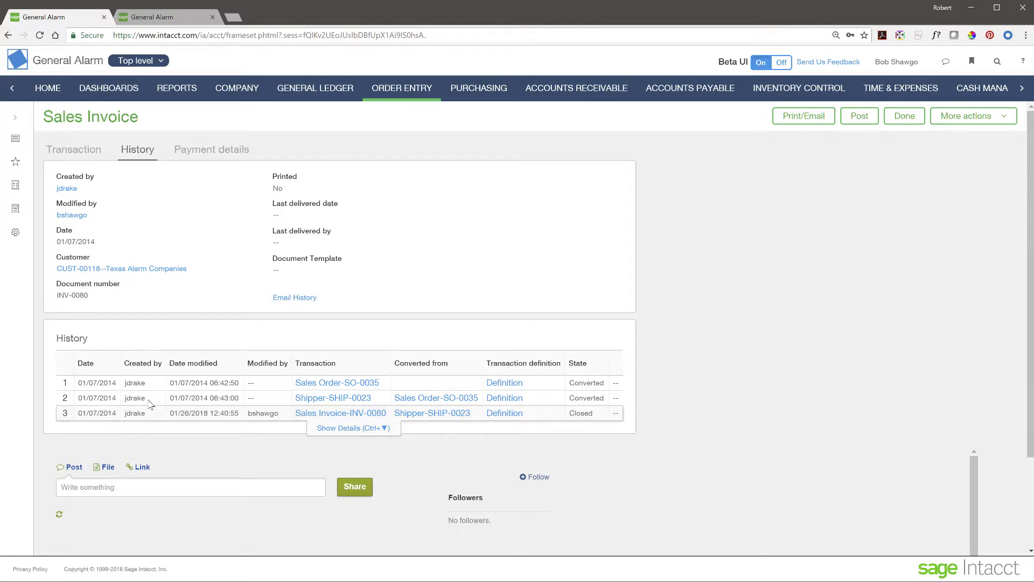
Step: Check INV-0080's payment details: the 460.00 check payment of 01/26/2018 leaves 0.00 due
{"action": "left_click", "coordinate": [214, 154]}
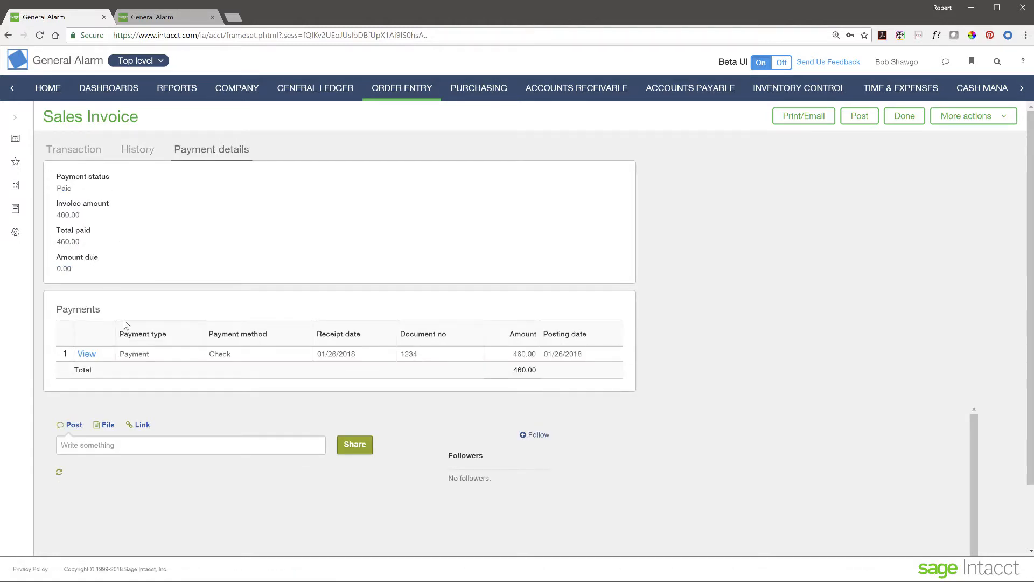
{"action": "left_click", "coordinate": [85, 355]}
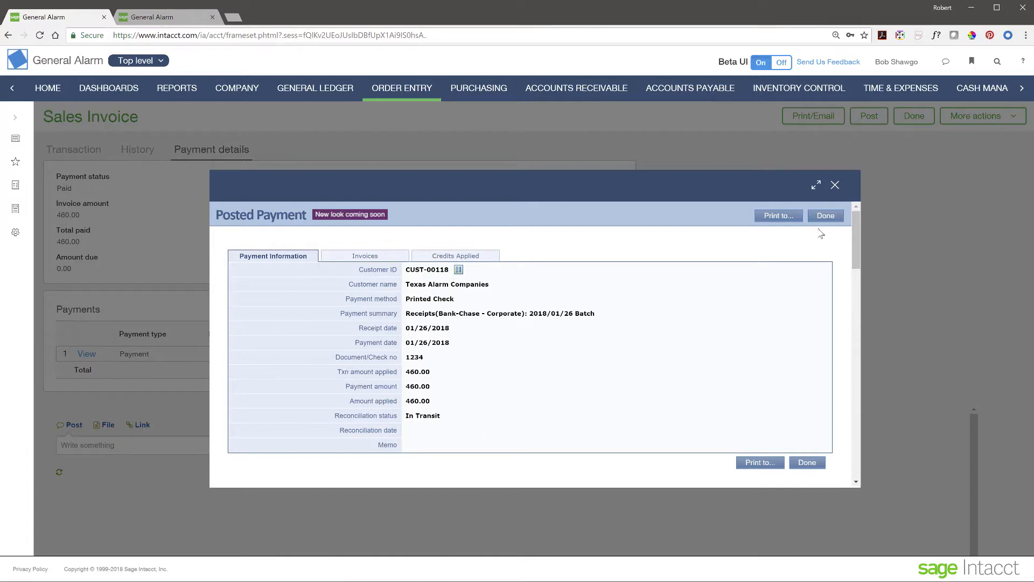
{"action": "left_click", "coordinate": [836, 188]}
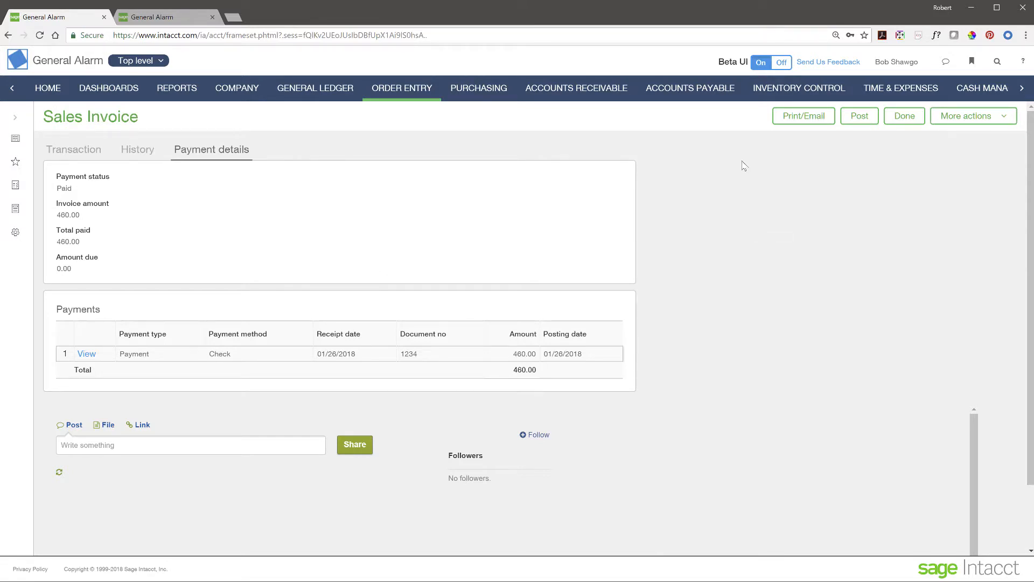
Step: Show the CFO dashboard in Daily View, then advance the slideshow to the Agenda slide
{"action": "left_click", "coordinate": [129, 92]}
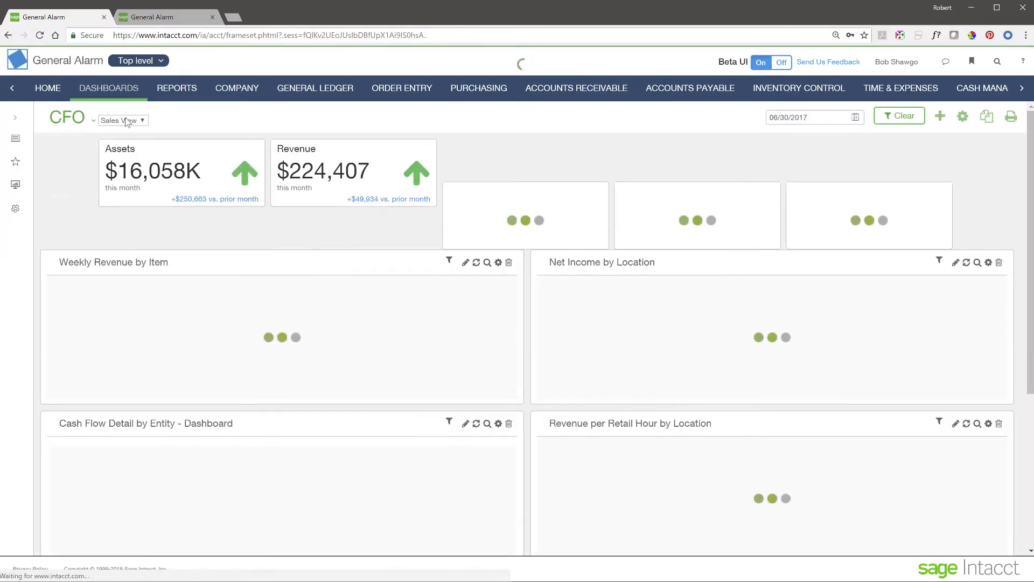
{"action": "left_click", "coordinate": [127, 122]}
{"action": "left_click", "coordinate": [115, 143]}
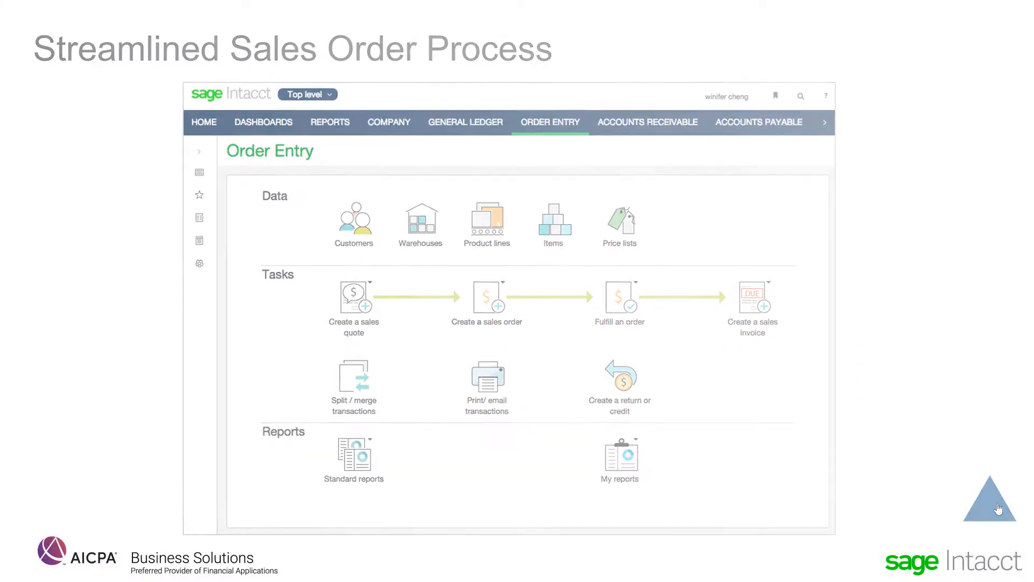
{"action": "left_click", "coordinate": [996, 504]}
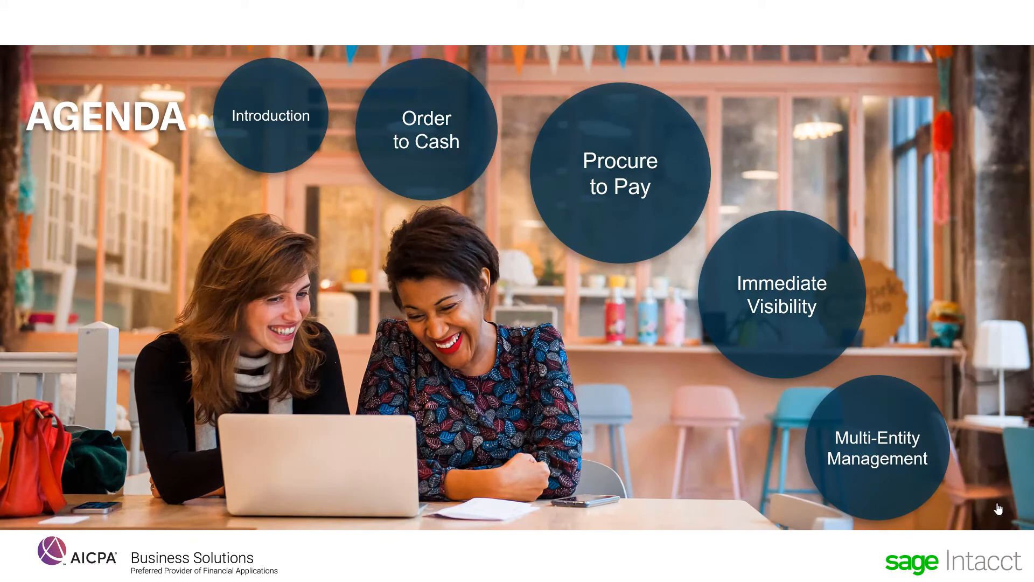
Step: Jump from the agenda to the Procure to Pay section of the presentation
{"action": "left_click", "coordinate": [655, 185]}
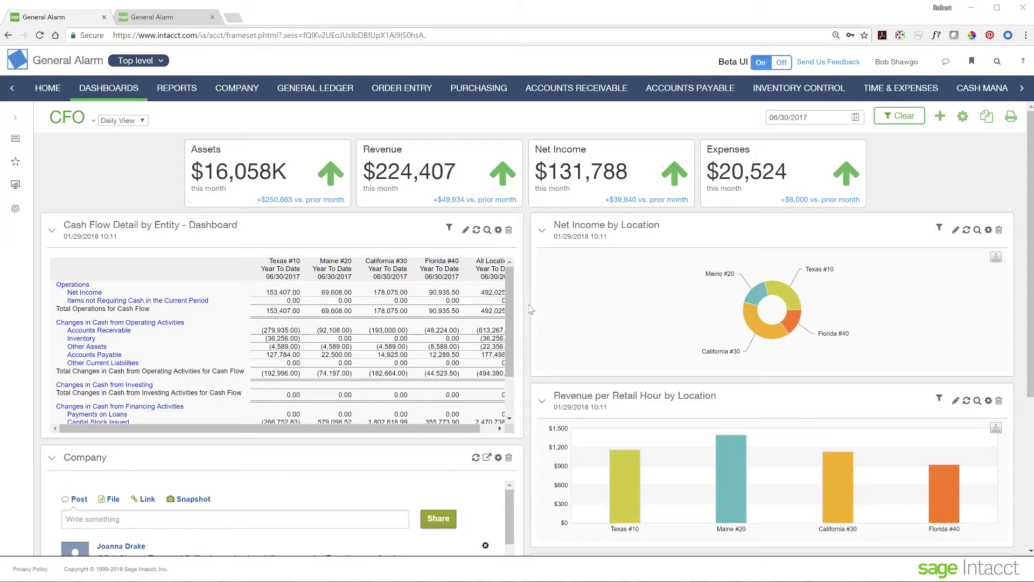
Step: Review the Purchasing task flow, then switch to the other General Alarm session's Home page
{"action": "left_click", "coordinate": [476, 89]}
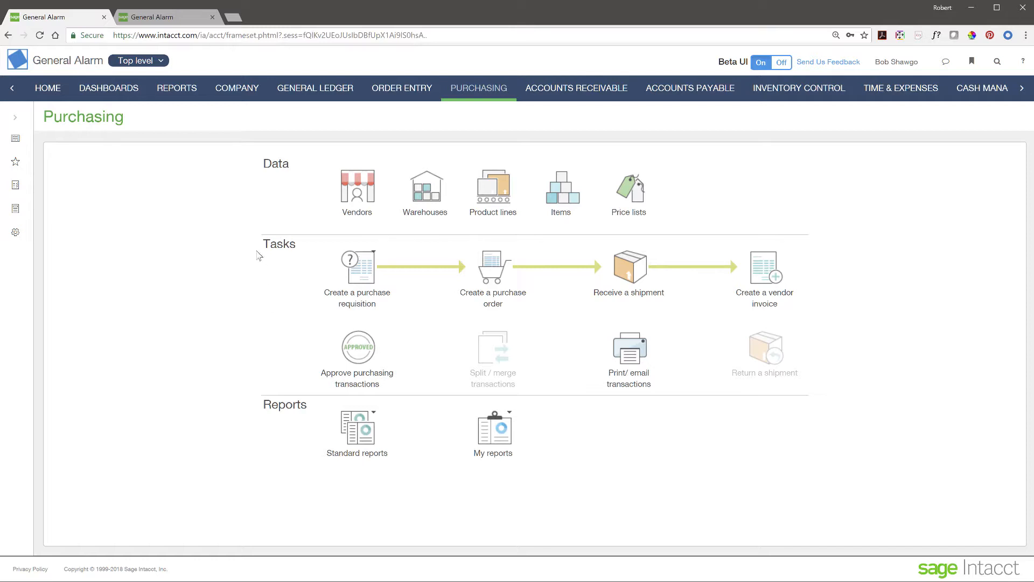
{"action": "left_click", "coordinate": [174, 19]}
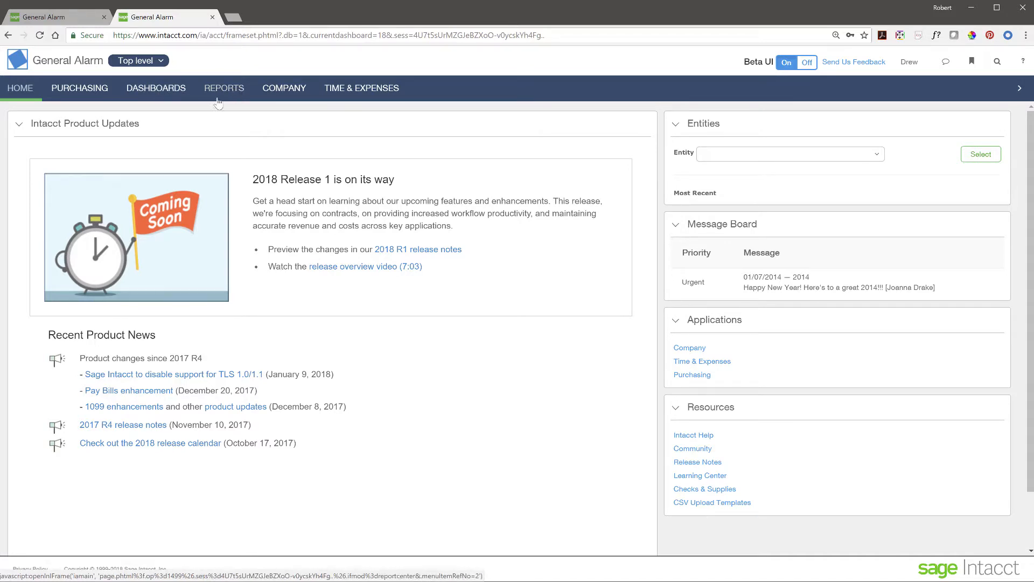
Step: Go to Purchasing in this session and create a blank purchase requisition
{"action": "left_click", "coordinate": [88, 92]}
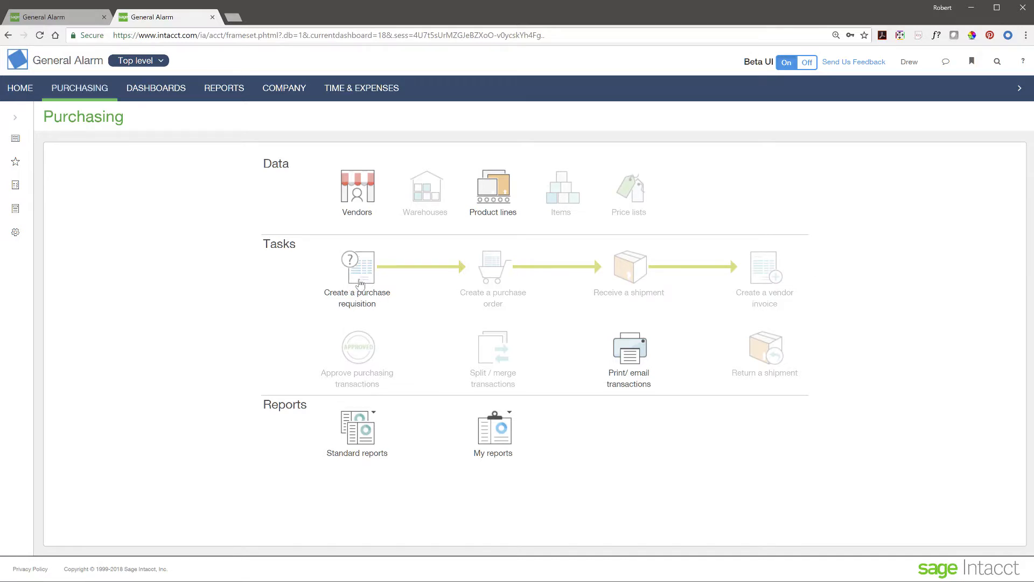
{"action": "left_click", "coordinate": [360, 284]}
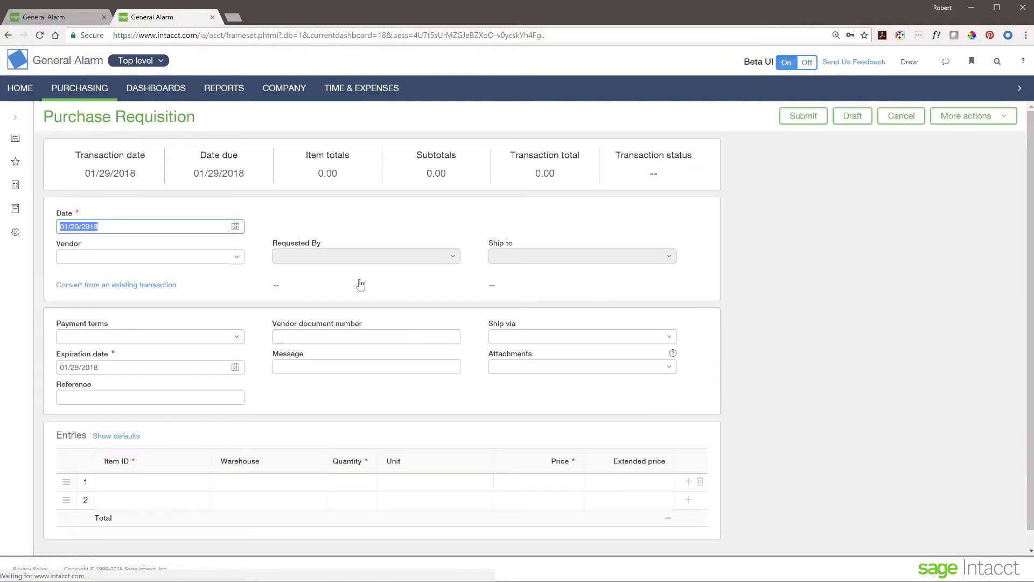
Step: Choose Staples as the requisition's vendor
{"action": "left_click", "coordinate": [236, 257]}
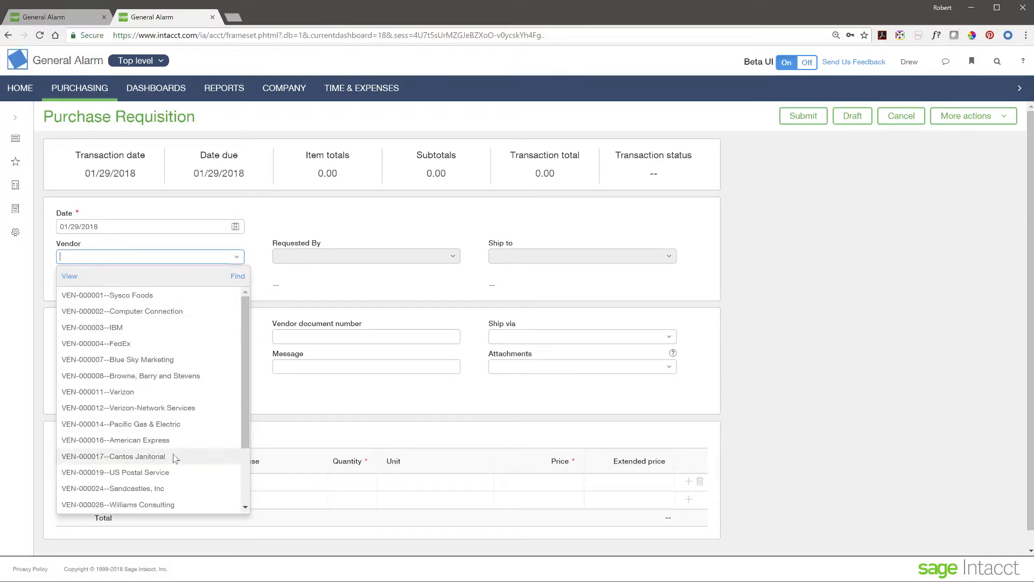
{"action": "scroll", "coordinate": [174, 456], "scroll_direction": "down", "scroll_amount": 1}
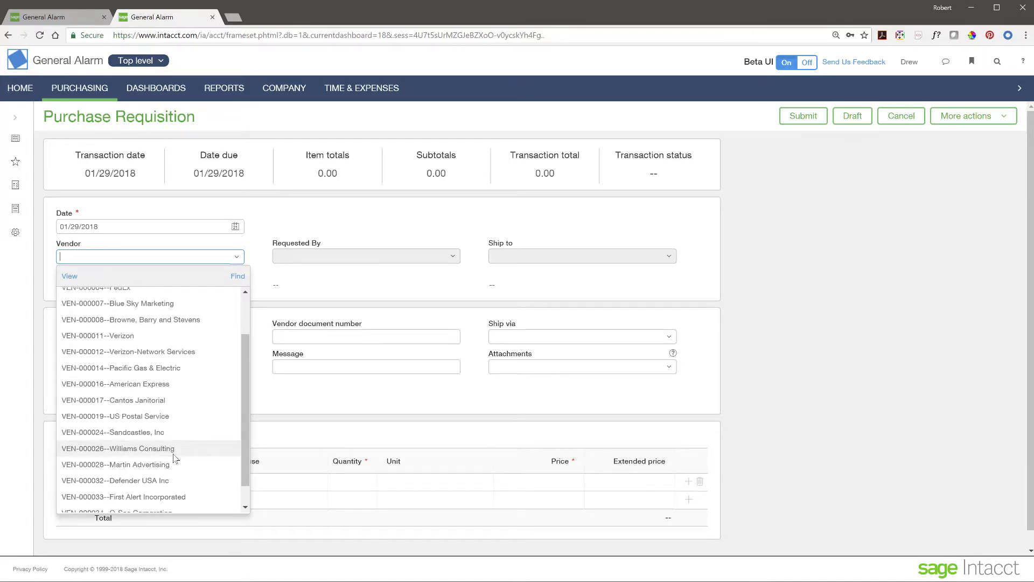
{"action": "scroll", "coordinate": [174, 457], "scroll_direction": "up", "scroll_amount": 1}
{"action": "scroll", "coordinate": [174, 457], "scroll_direction": "down", "scroll_amount": 2}
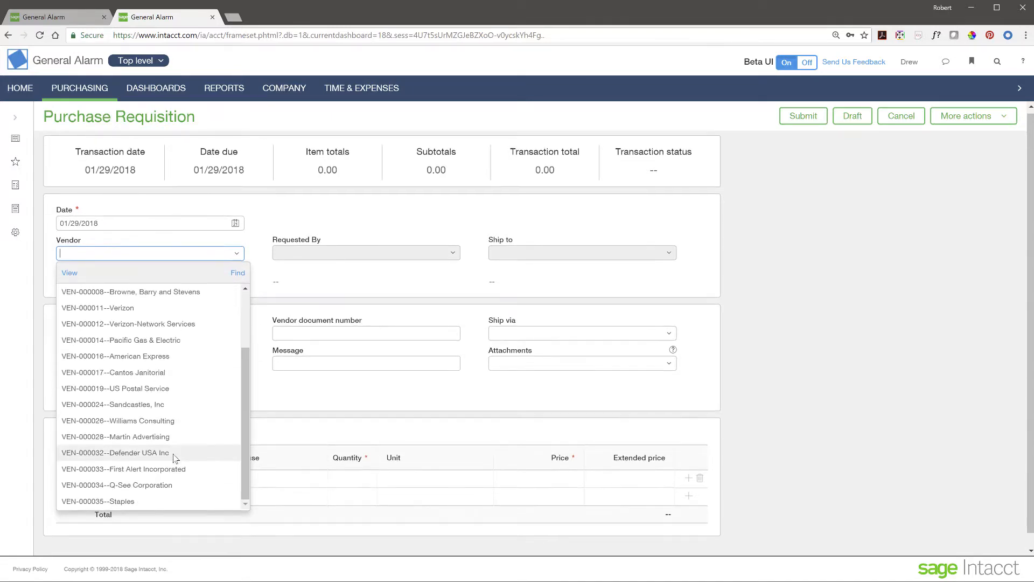
{"action": "left_click", "coordinate": [124, 486]}
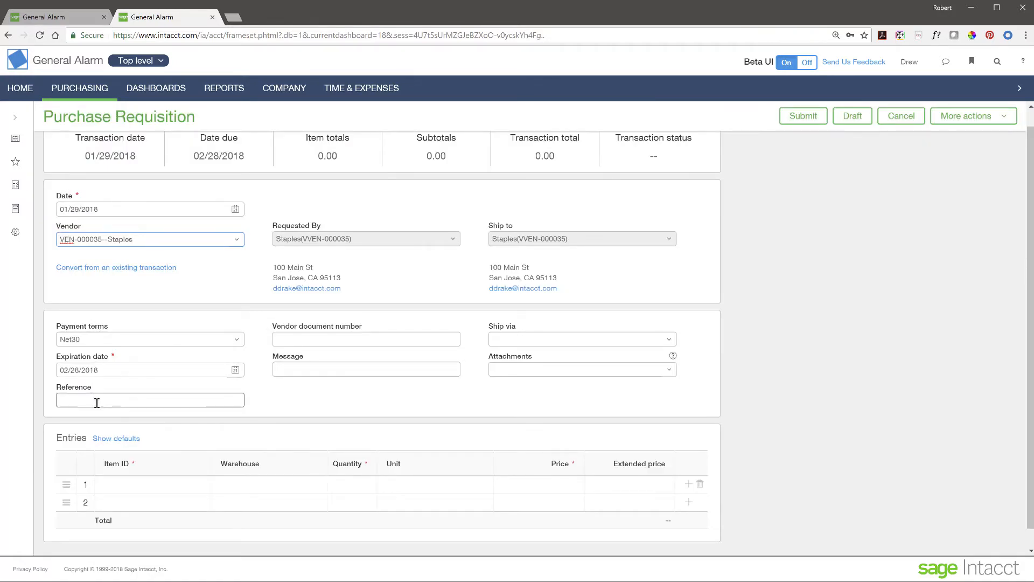
{"action": "left_click", "coordinate": [311, 340]}
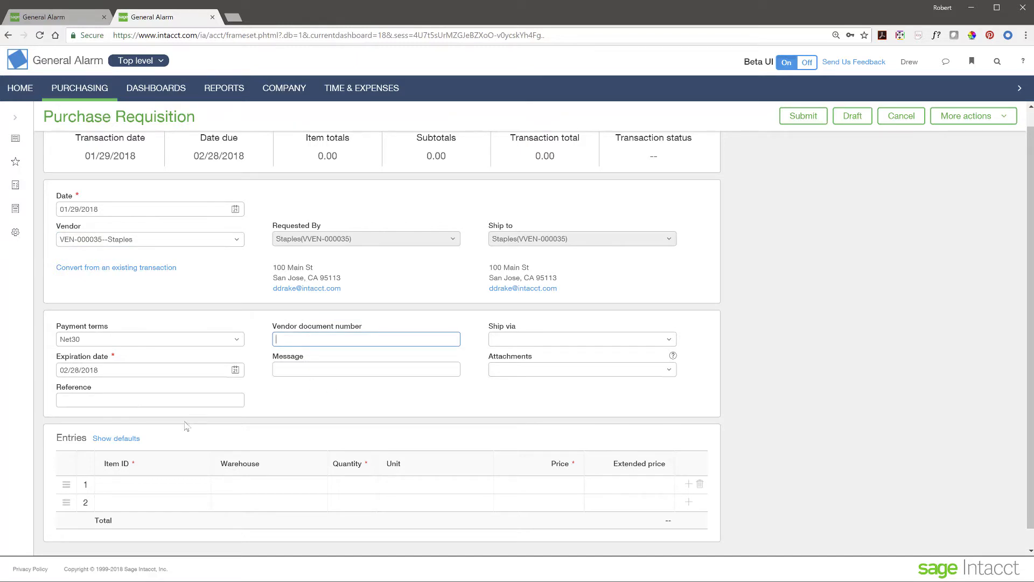
Step: Add line 1: HM92 Printer Paper 92 Bright, quantity 50
{"action": "left_click", "coordinate": [169, 481]}
{"action": "left_click", "coordinate": [190, 485]}
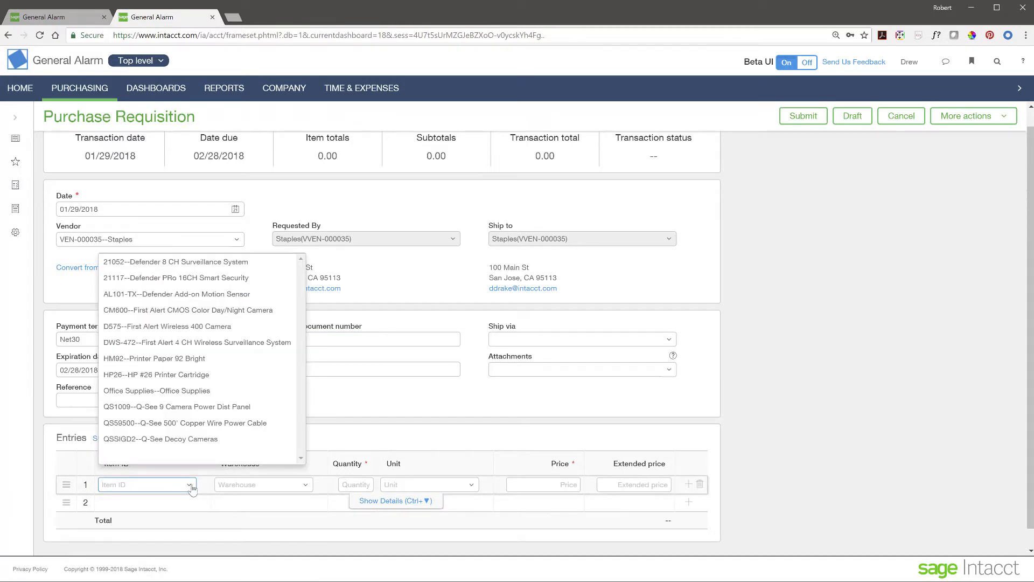
{"action": "left_click", "coordinate": [165, 360]}
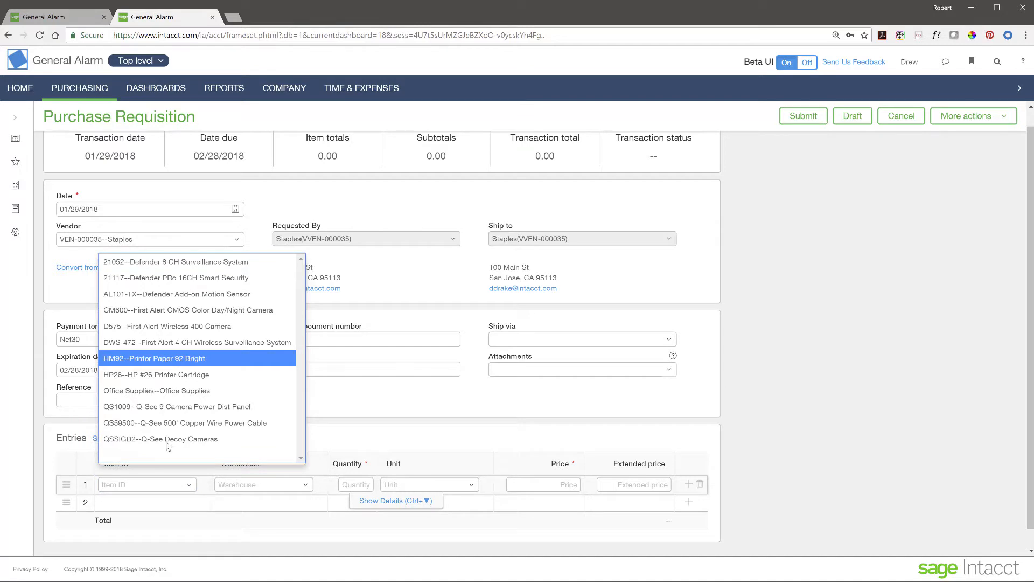
{"action": "left_click", "coordinate": [196, 359]}
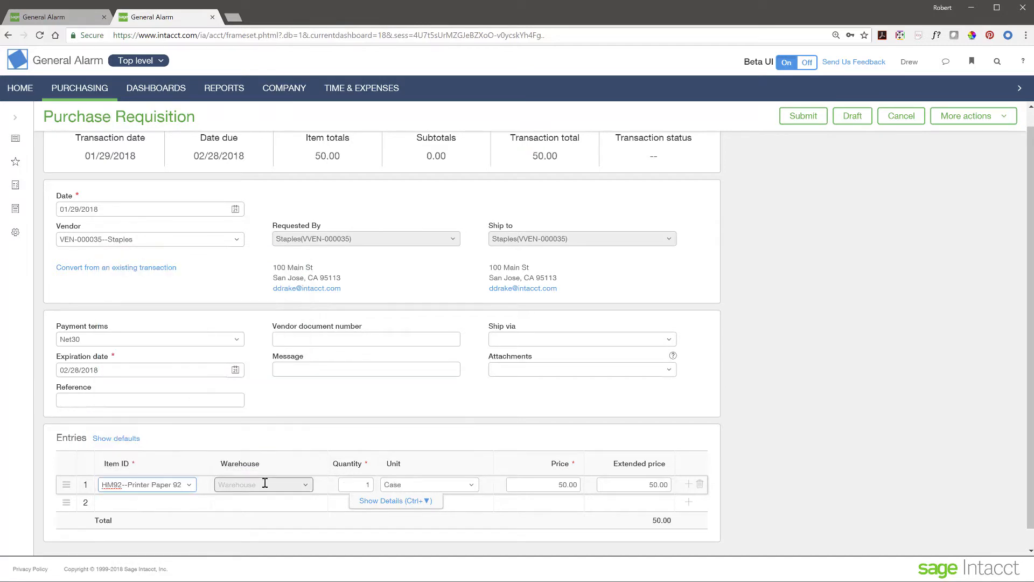
{"action": "left_click", "coordinate": [362, 485]}
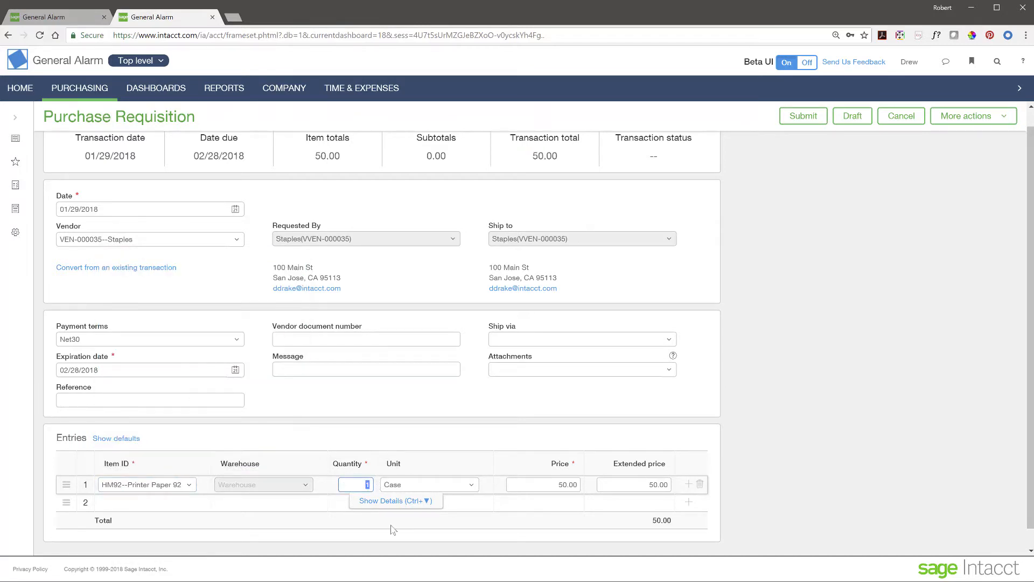
{"action": "type", "text": "50"}
{"action": "left_click", "coordinate": [168, 501]}
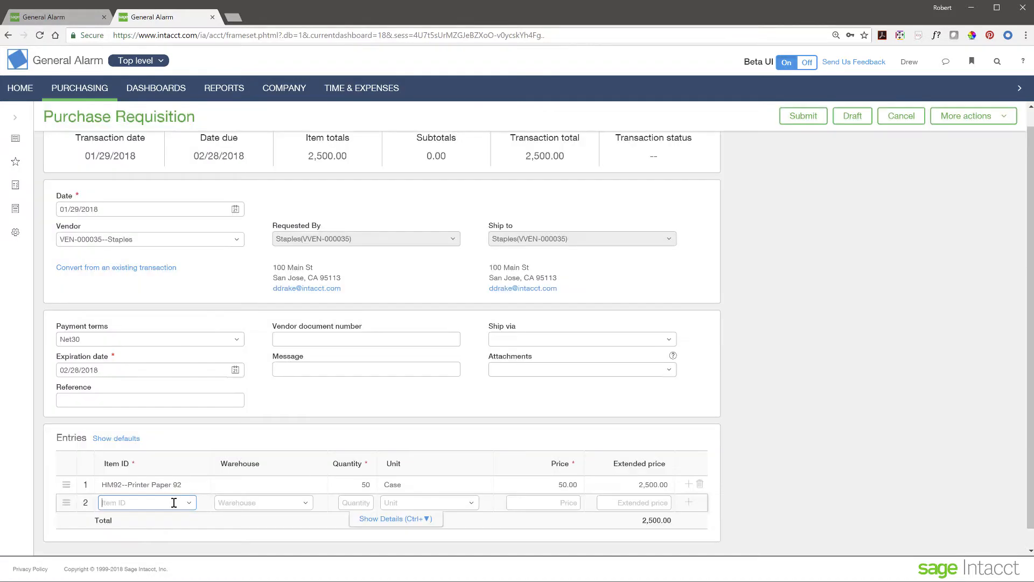
Step: Add line 2: HP #26 printer cartridge, quantity 10, and submit the requisition
{"action": "left_click", "coordinate": [188, 506]}
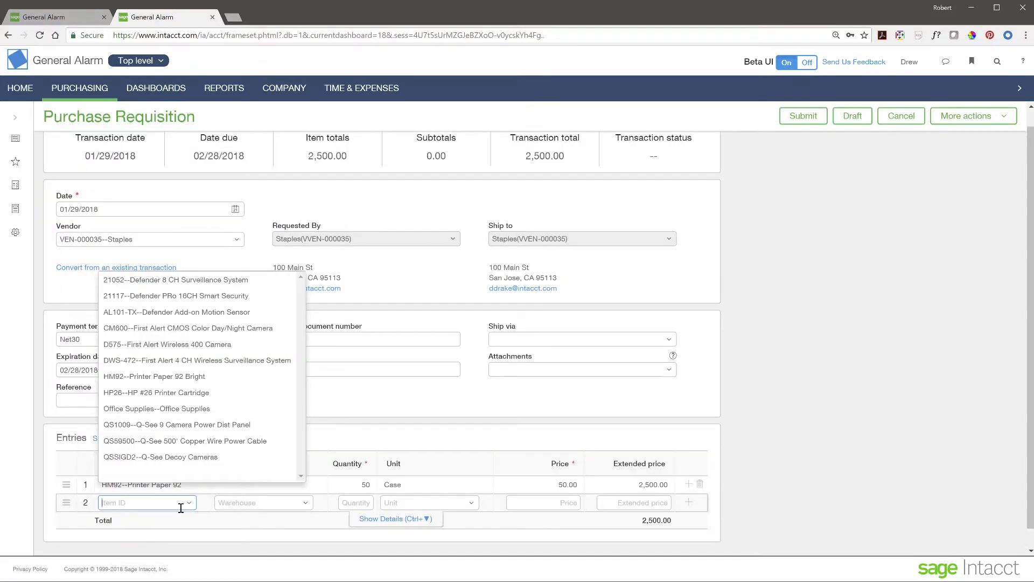
{"action": "left_click", "coordinate": [171, 393]}
{"action": "left_click", "coordinate": [367, 502]}
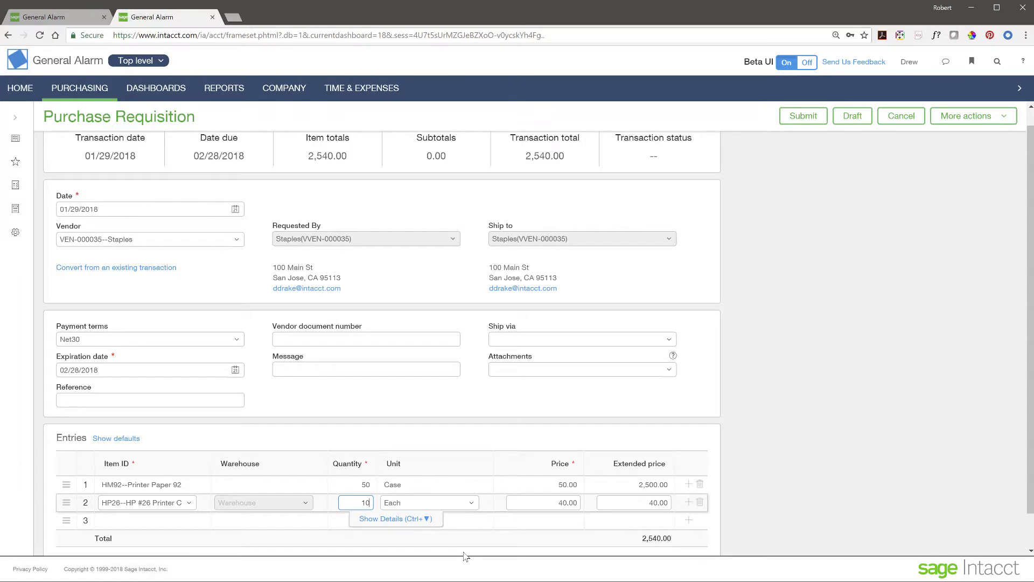
{"action": "left_click", "coordinate": [316, 525]}
{"action": "scroll", "coordinate": [483, 397], "scroll_direction": "up", "scroll_amount": 1}
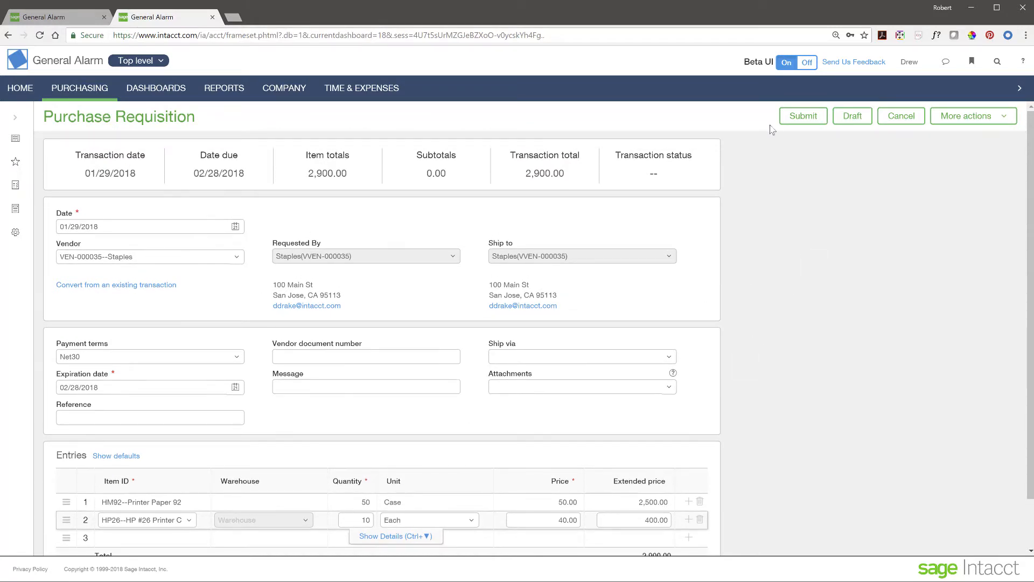
{"action": "left_click", "coordinate": [802, 117]}
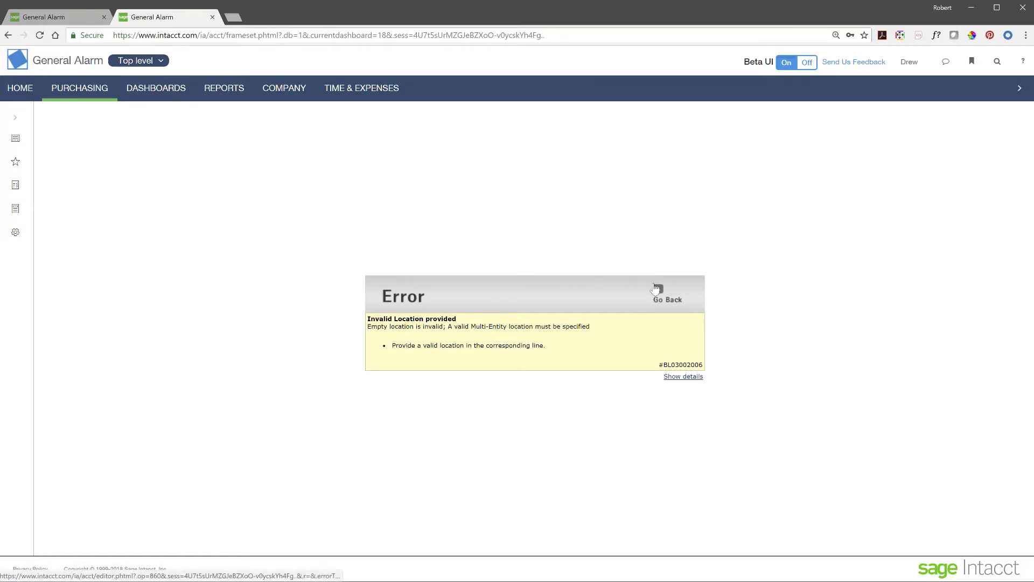
Step: Back on the form, set the Printer Paper 92 line's location to 10--Texas #10
{"action": "left_click", "coordinate": [658, 291]}
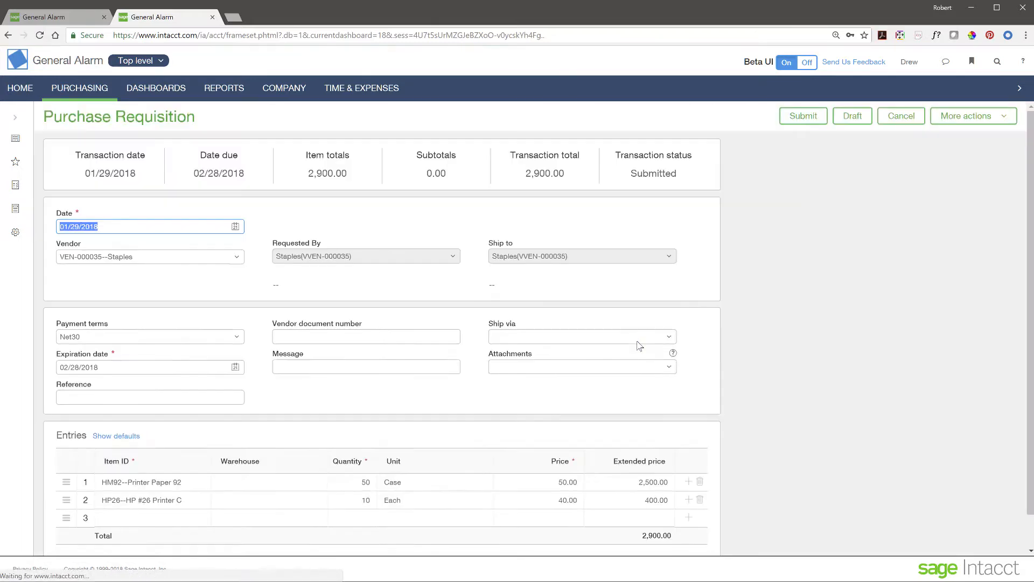
{"action": "scroll", "coordinate": [253, 359], "scroll_direction": "down", "scroll_amount": 1}
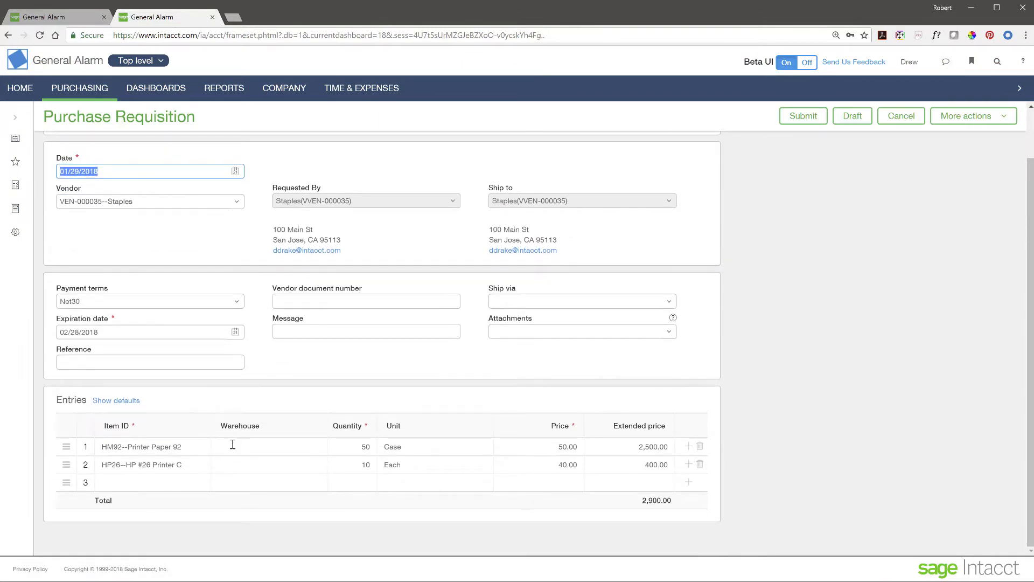
{"action": "left_click", "coordinate": [232, 445]}
{"action": "left_click", "coordinate": [395, 463]}
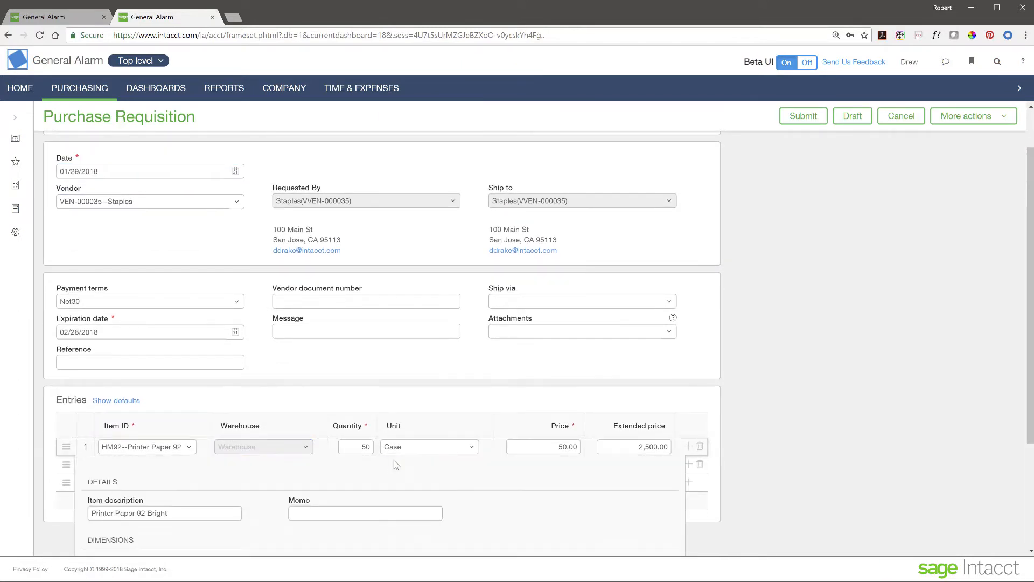
{"action": "left_click", "coordinate": [271, 357]}
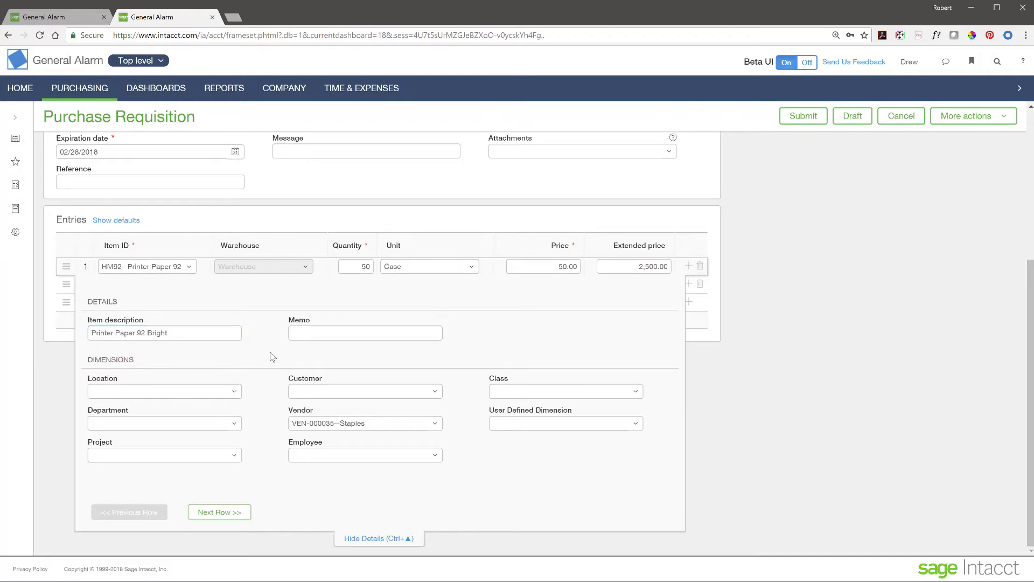
{"action": "left_click", "coordinate": [235, 391]}
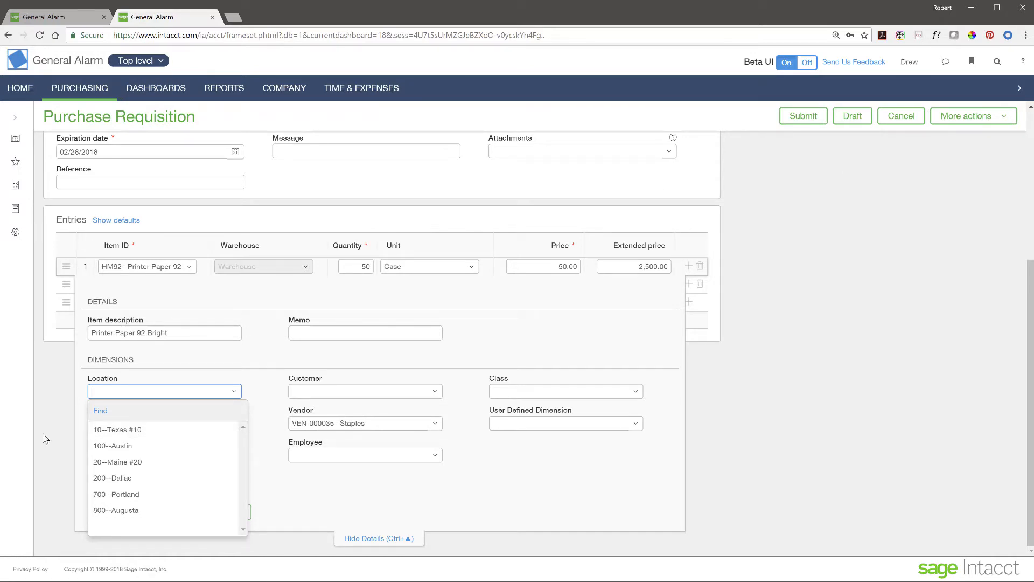
{"action": "left_click", "coordinate": [133, 430]}
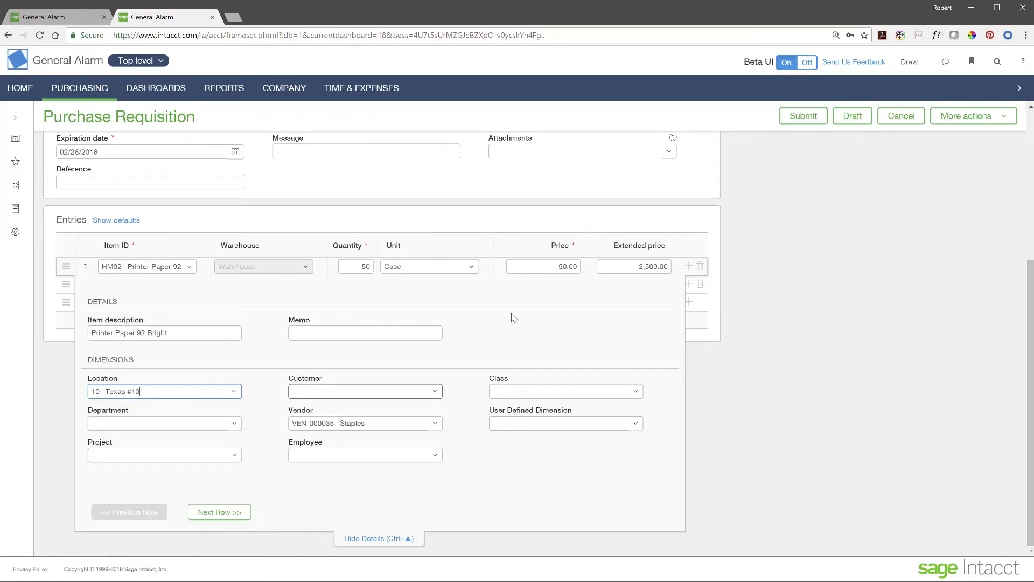
{"action": "left_click", "coordinate": [159, 61]}
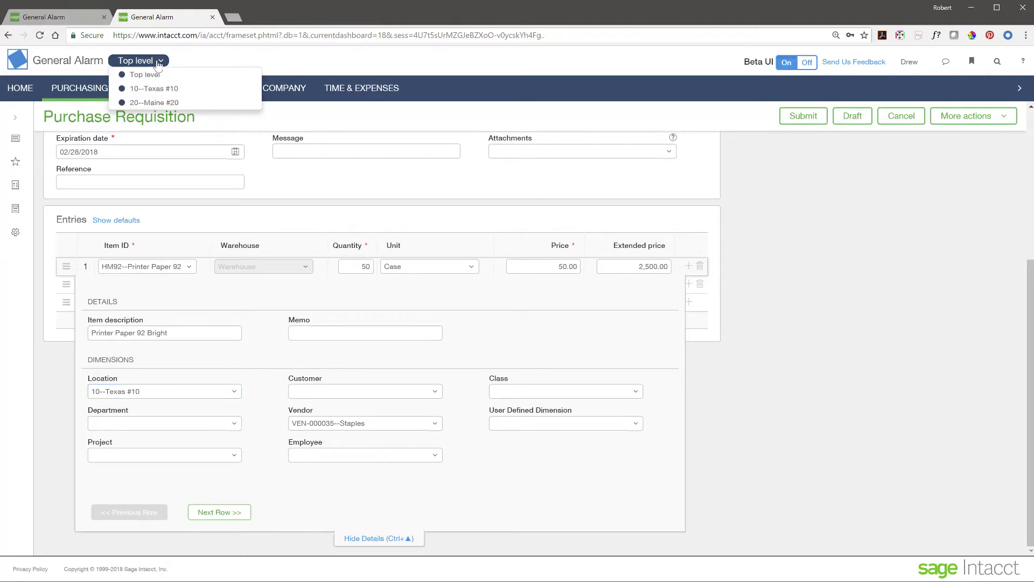
{"action": "left_click", "coordinate": [259, 380]}
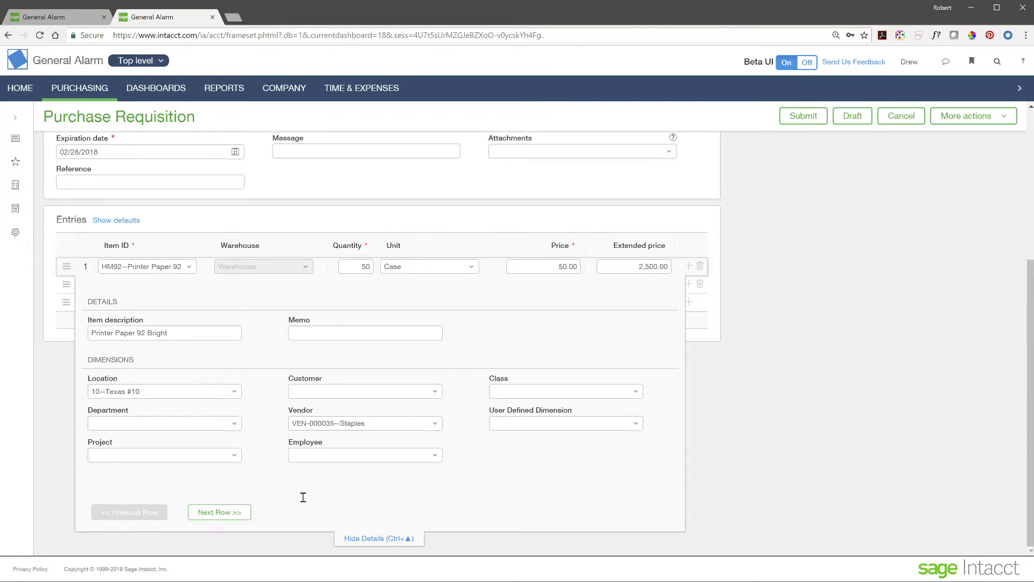
Step: Set the HP #26 Printer Cartridge line's location to 10--Texas #10 as well
{"action": "left_click", "coordinate": [218, 512]}
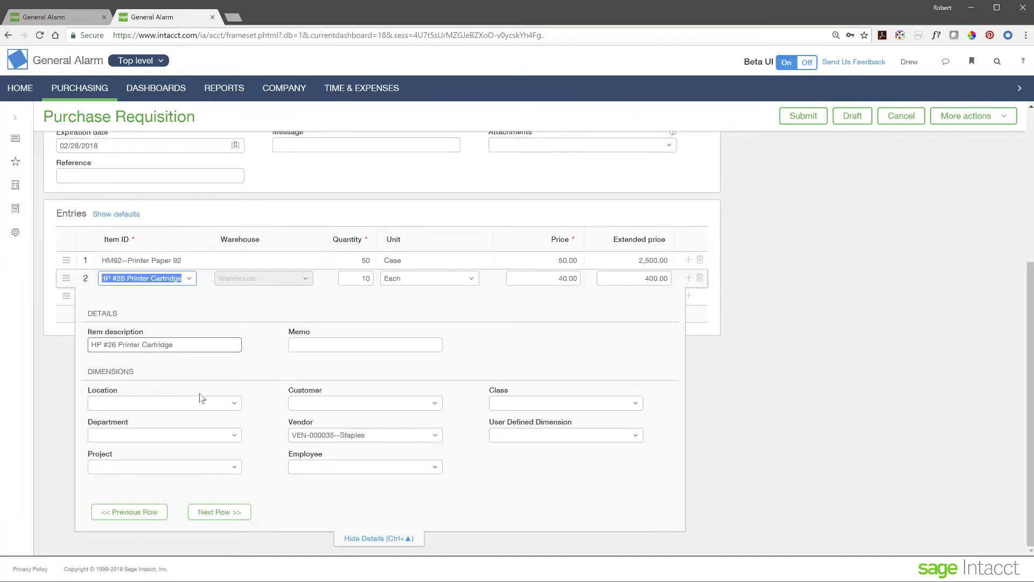
{"action": "left_click", "coordinate": [227, 404]}
{"action": "left_click", "coordinate": [141, 444]}
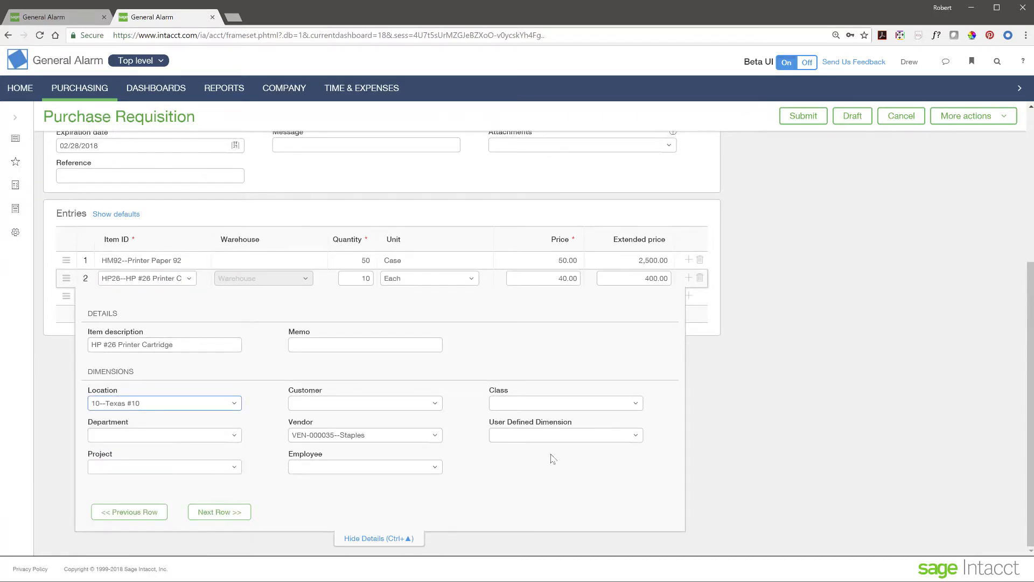
{"action": "left_click", "coordinate": [386, 539]}
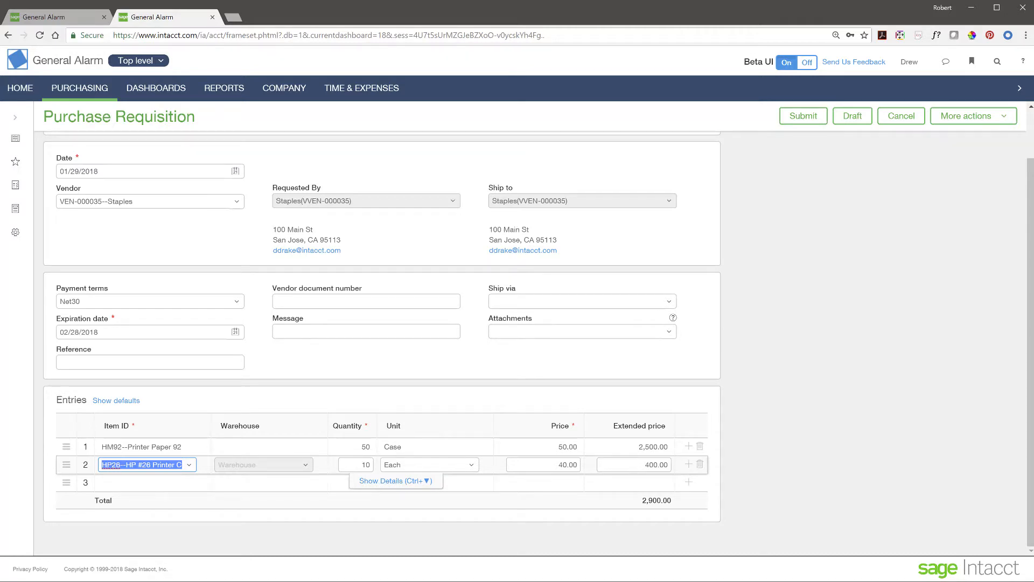
Step: Resubmit the corrected requisition, then switch to the approver's session showing Purchasing
{"action": "left_click", "coordinate": [802, 116]}
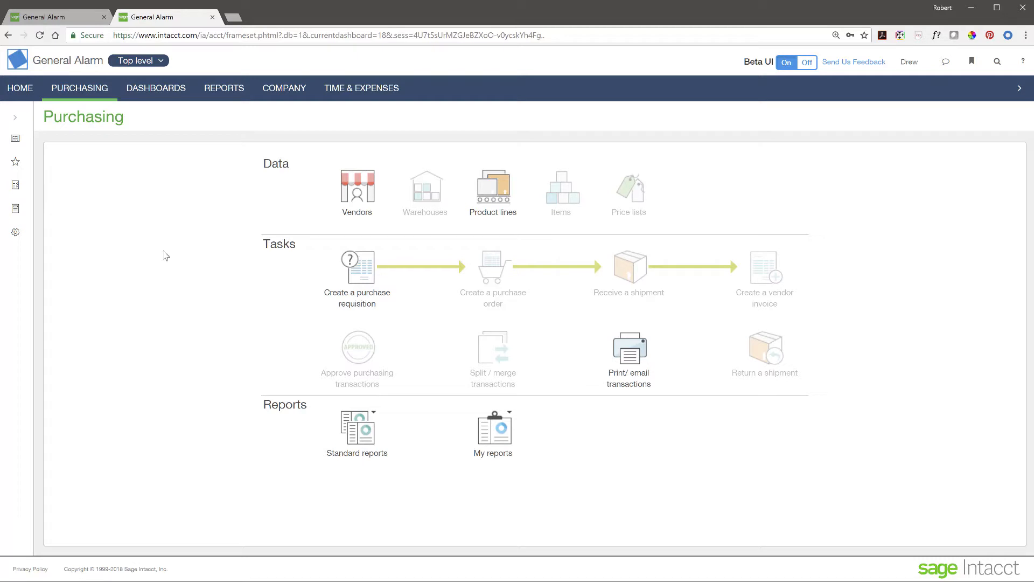
{"action": "left_click", "coordinate": [69, 19]}
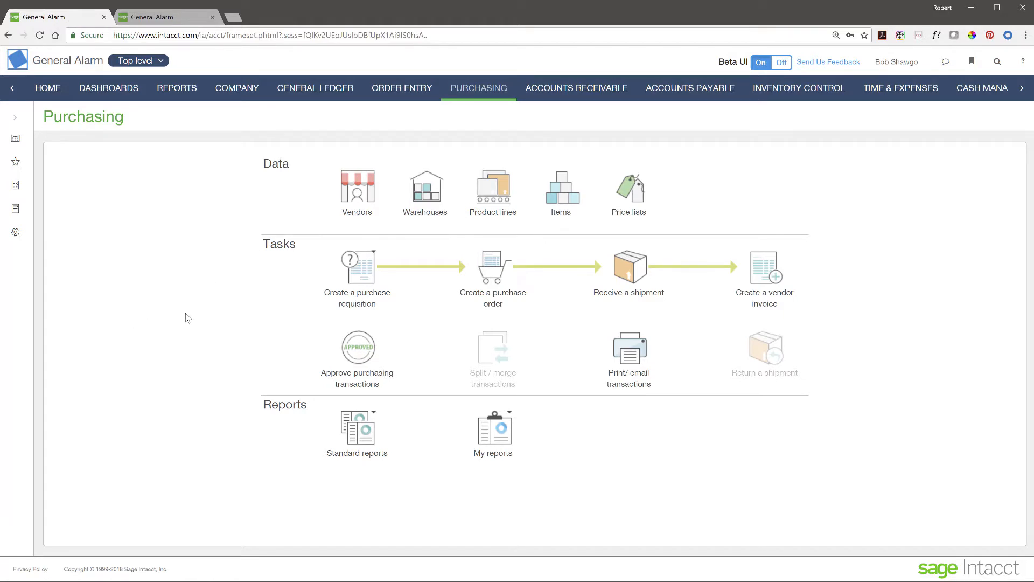
Step: Review PR-000053 among transactions awaiting approval, then go to the CFO dashboard
{"action": "left_click", "coordinate": [365, 355]}
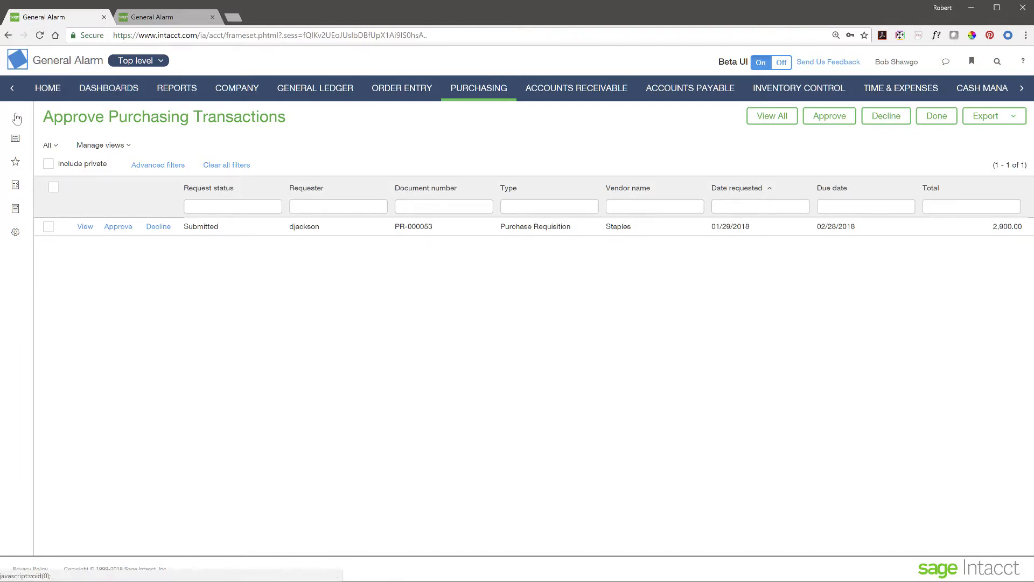
{"action": "left_click", "coordinate": [100, 88]}
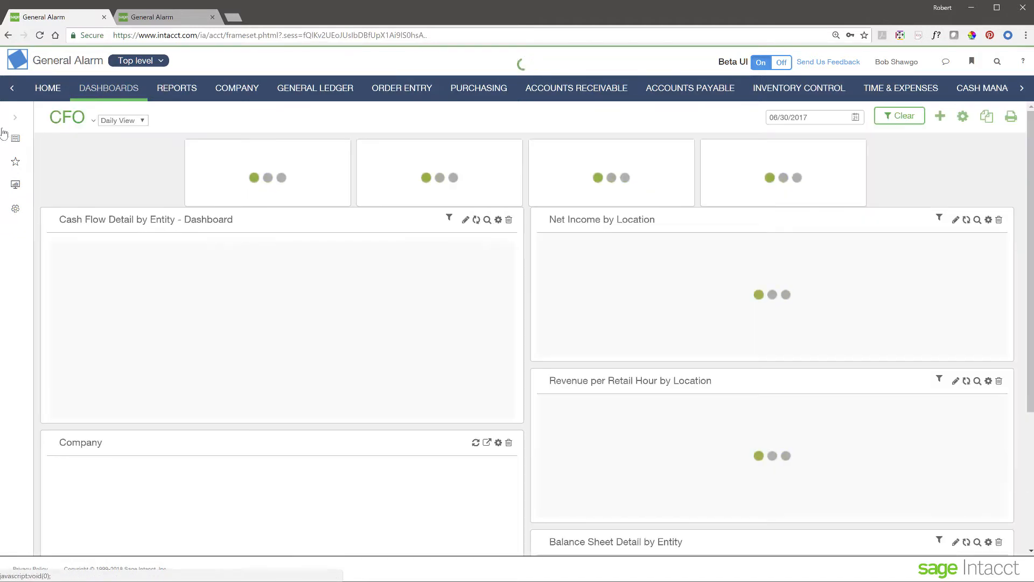
Step: Open the Purchasing Operations dashboard and scroll its approvals widget to find PR-000053
{"action": "left_click", "coordinate": [5, 133]}
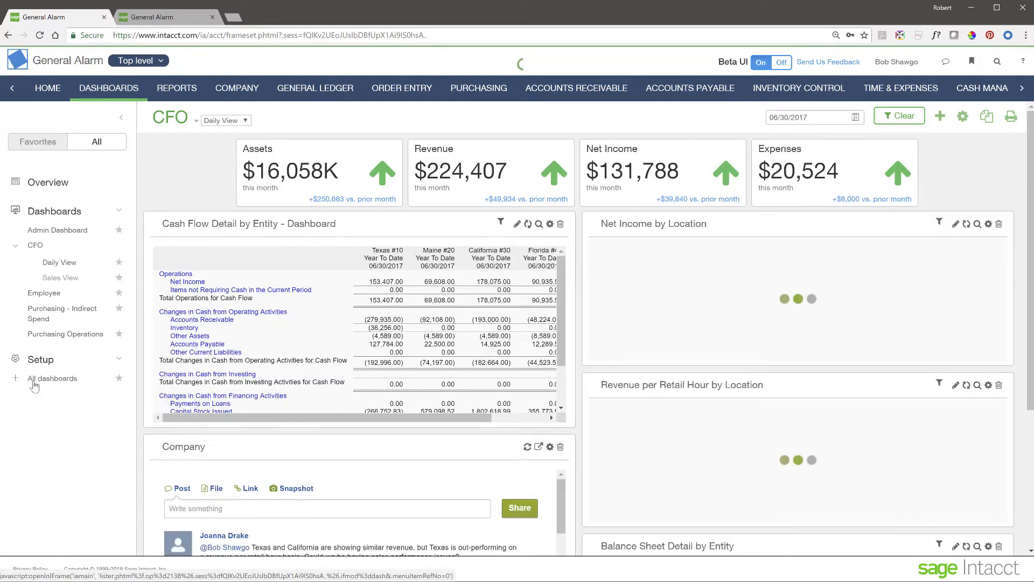
{"action": "left_click", "coordinate": [70, 335]}
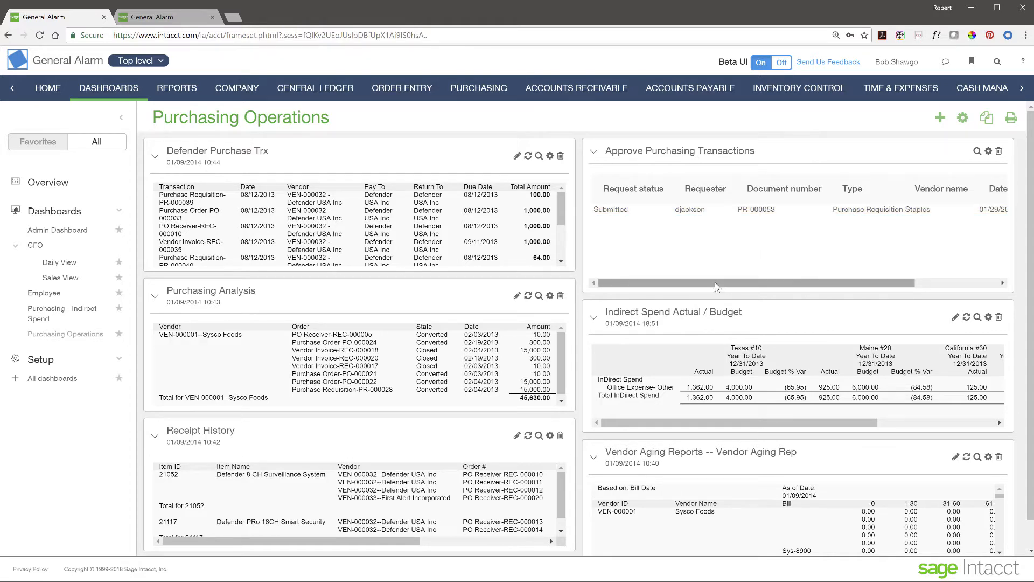
{"action": "left_click_drag", "start_coordinate": [717, 287], "coordinate": [889, 287]}
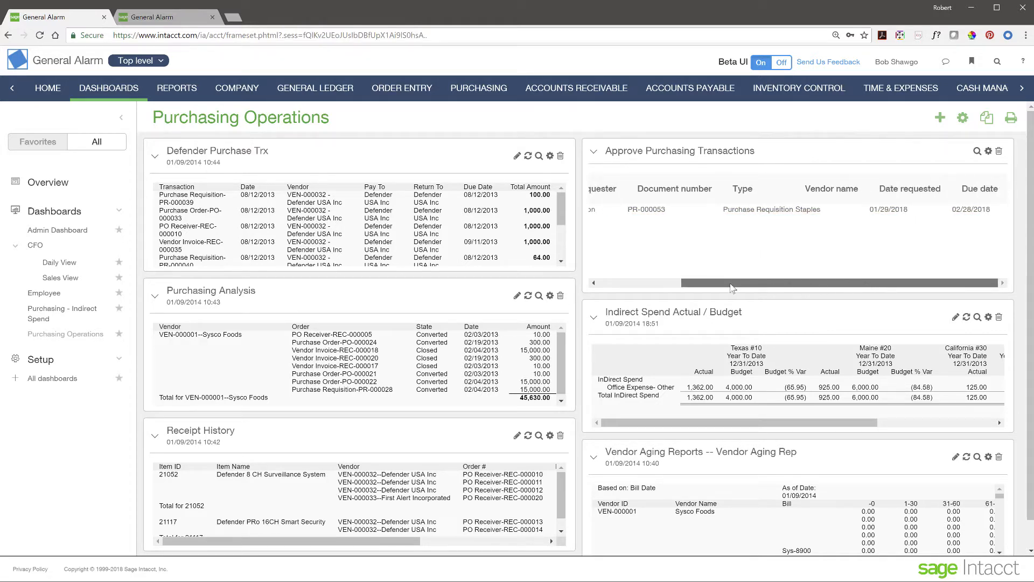
{"action": "left_click_drag", "start_coordinate": [734, 287], "coordinate": [620, 287]}
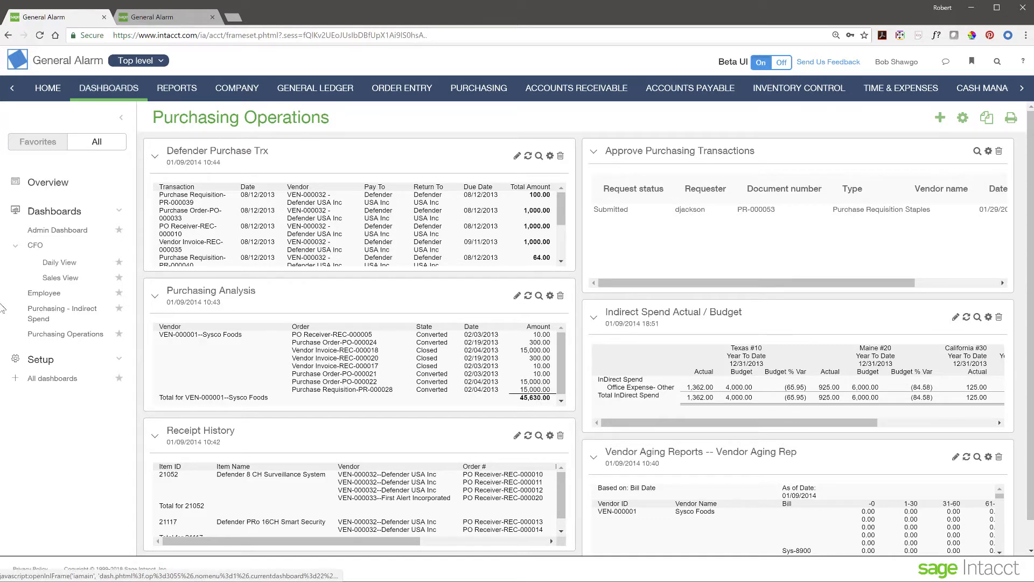
Step: Approve requisition PR-000053 with a 'nice job' comment, then return to the Purchasing overview
{"action": "left_click", "coordinate": [503, 92]}
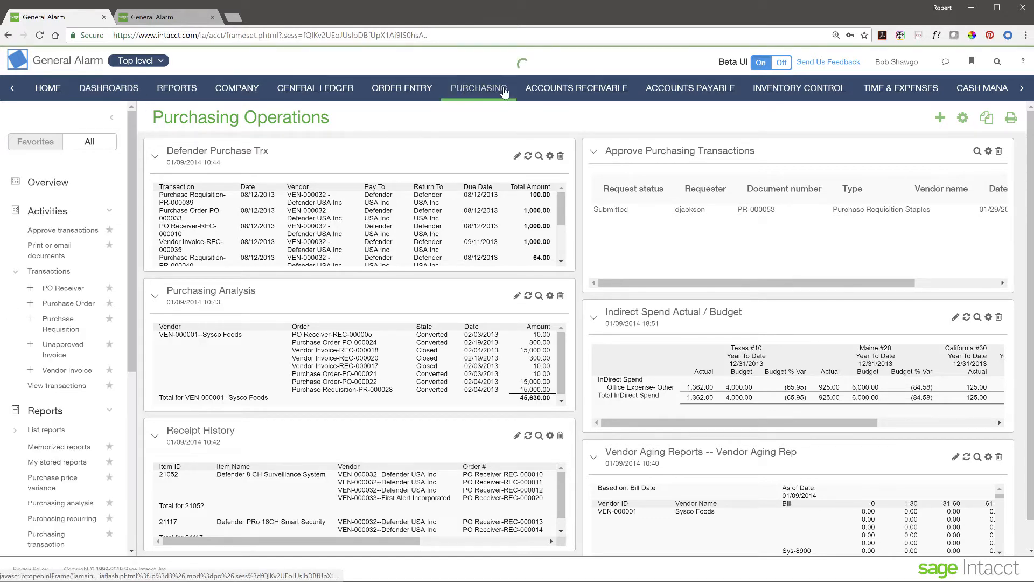
{"action": "left_click", "coordinate": [416, 350]}
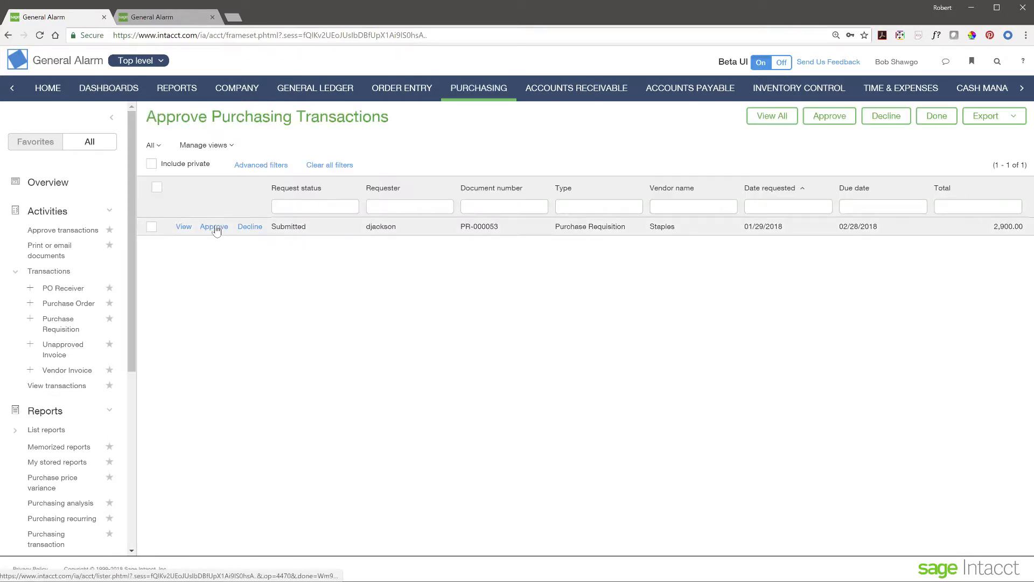
{"action": "left_click", "coordinate": [214, 226]}
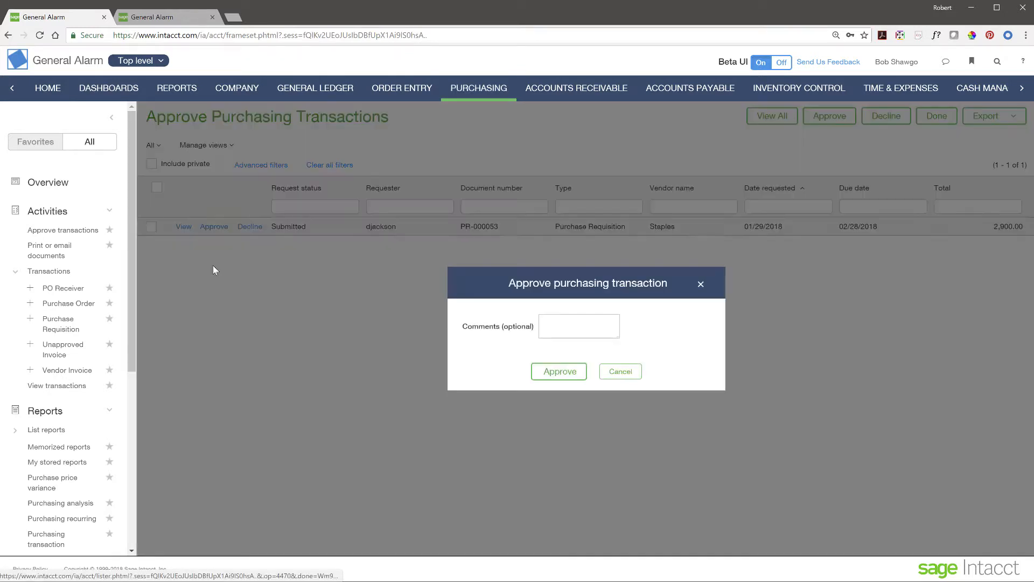
{"action": "left_click", "coordinate": [558, 326]}
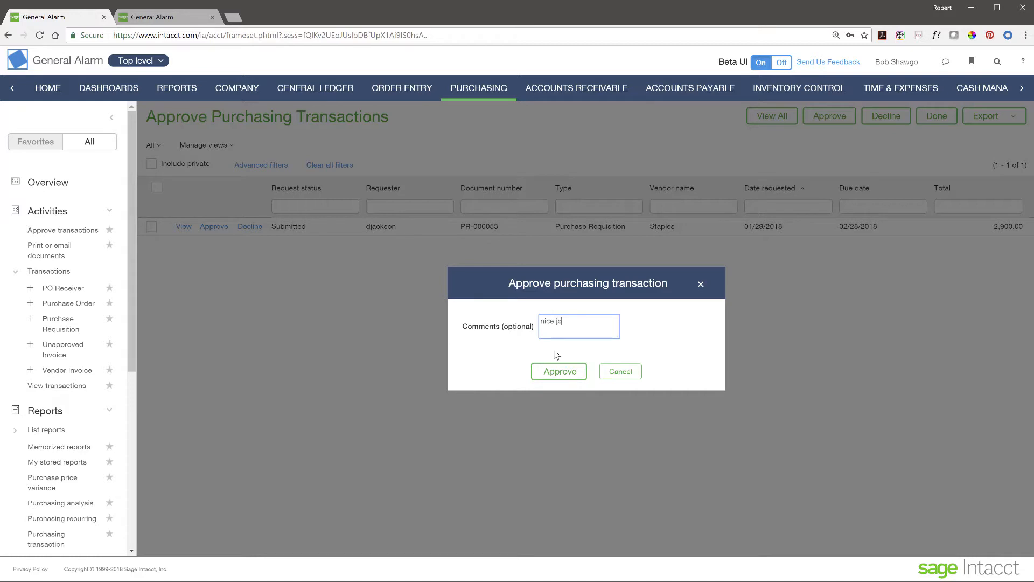
{"action": "left_click", "coordinate": [556, 377]}
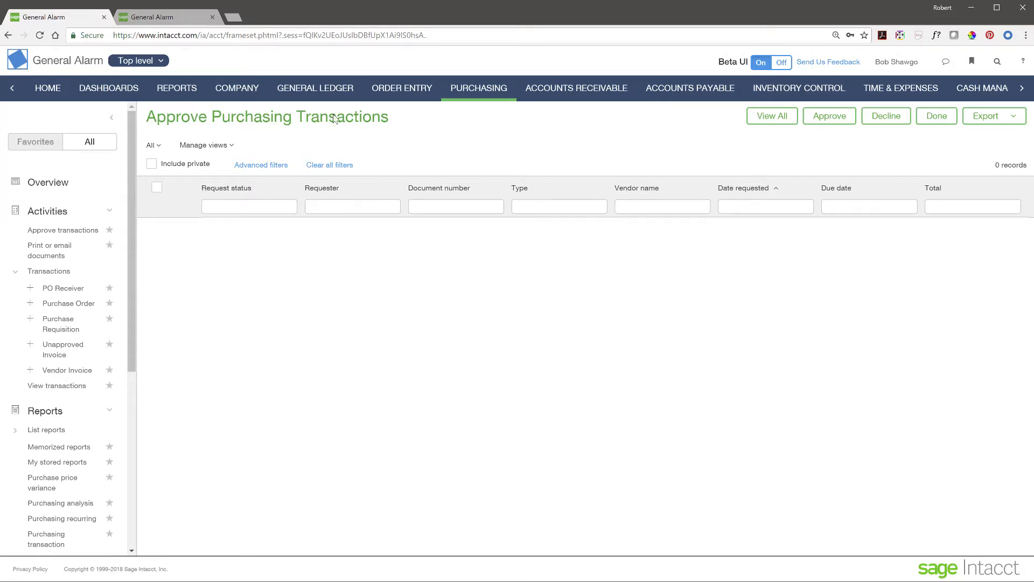
{"action": "left_click", "coordinate": [480, 98]}
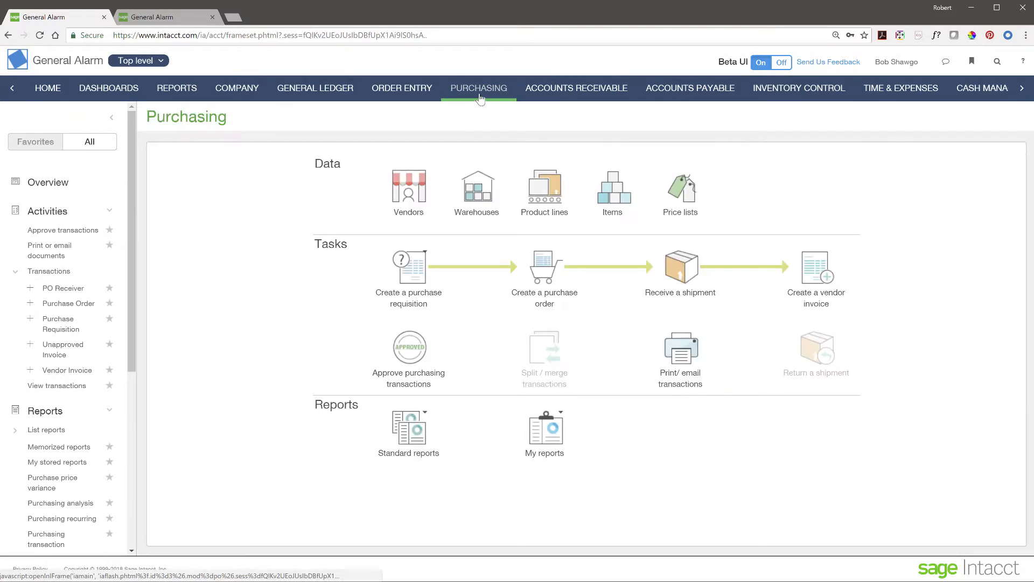
Step: Look over the requisition types, then open the purchase requisitions list
{"action": "left_click", "coordinate": [411, 285]}
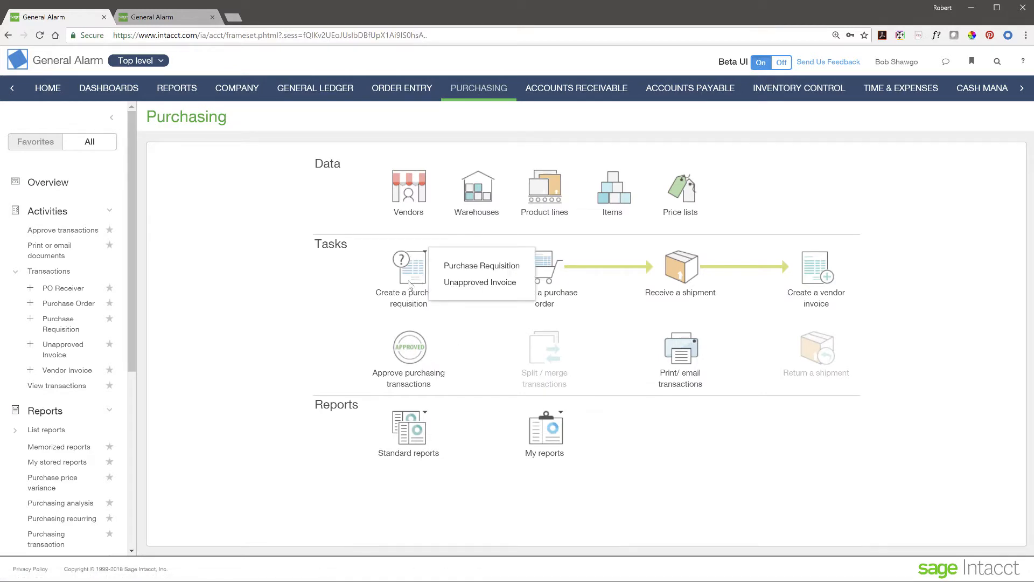
{"action": "left_click", "coordinate": [477, 258]}
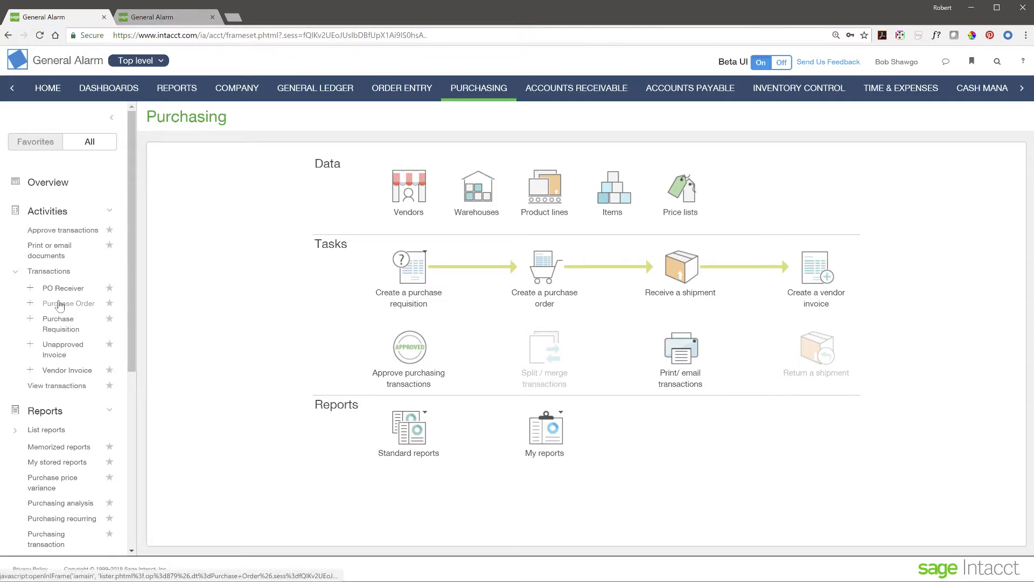
{"action": "left_click", "coordinate": [61, 328]}
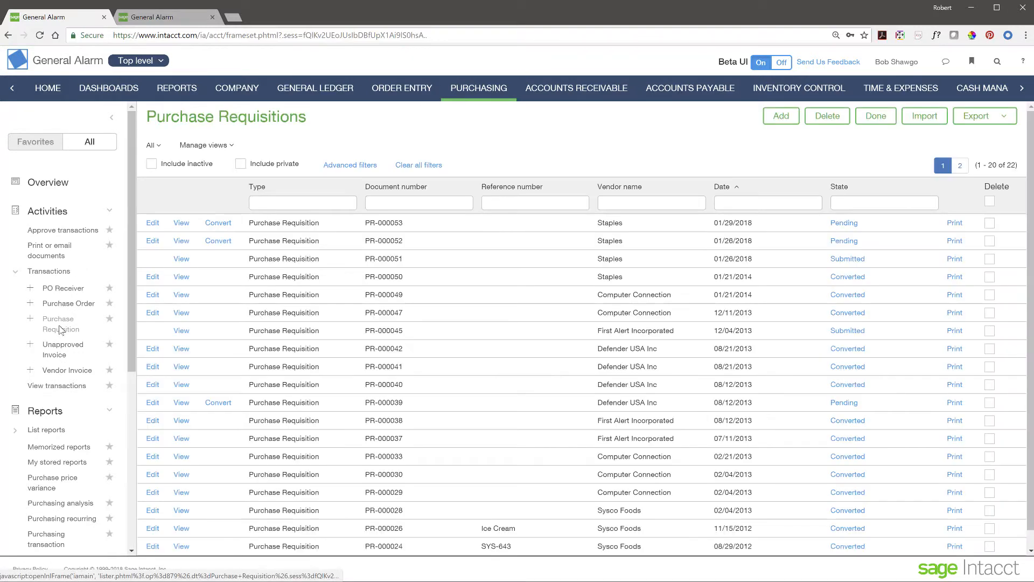
Step: Convert PR-000053 into a Staples purchase order and post it as PO-000055
{"action": "left_click", "coordinate": [227, 227]}
{"action": "left_click", "coordinate": [249, 235]}
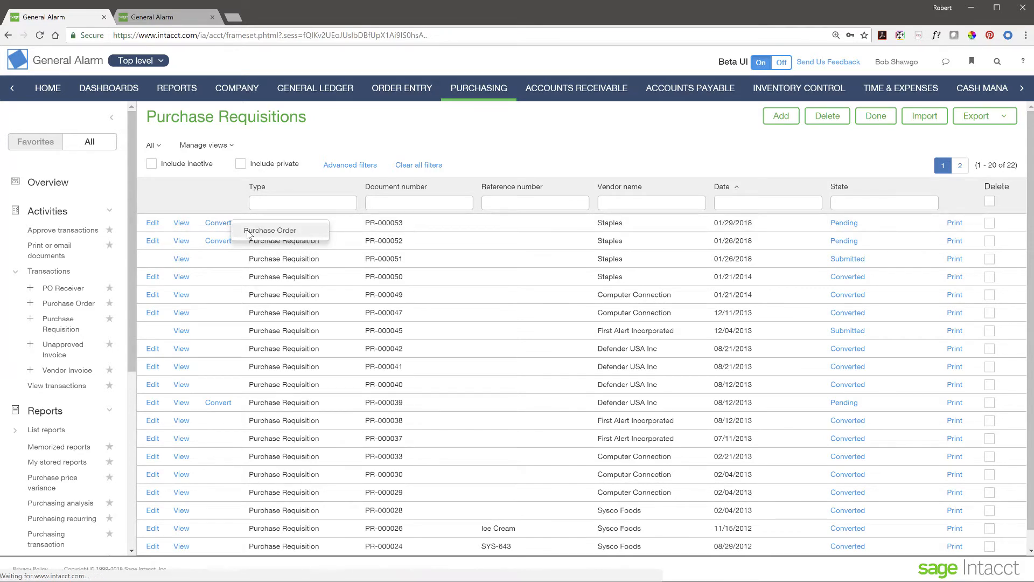
{"action": "scroll", "coordinate": [405, 325], "scroll_direction": "down", "scroll_amount": 3}
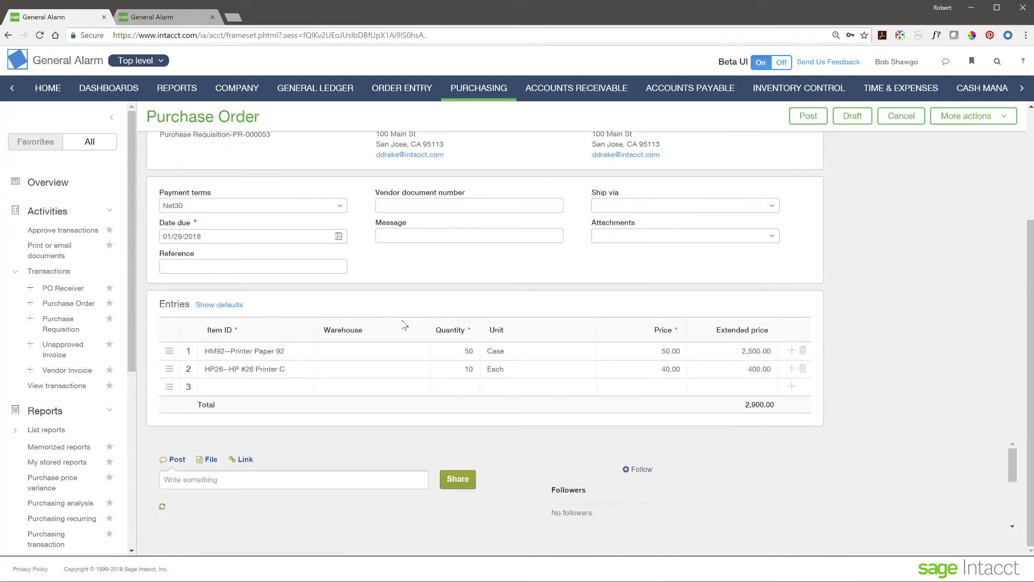
{"action": "scroll", "coordinate": [404, 325], "scroll_direction": "down", "scroll_amount": 2}
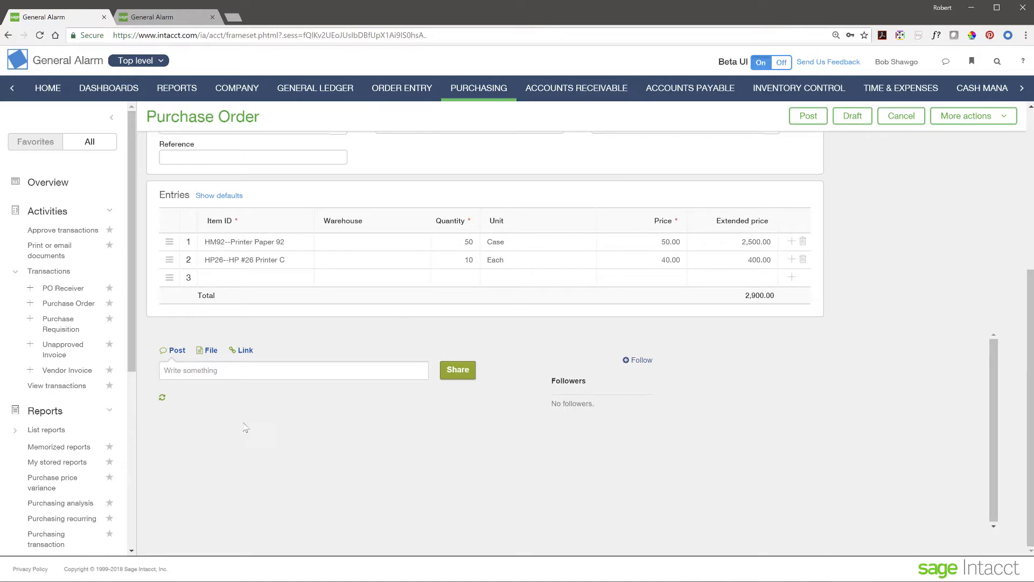
{"action": "scroll", "coordinate": [525, 386], "scroll_direction": "up", "scroll_amount": 1}
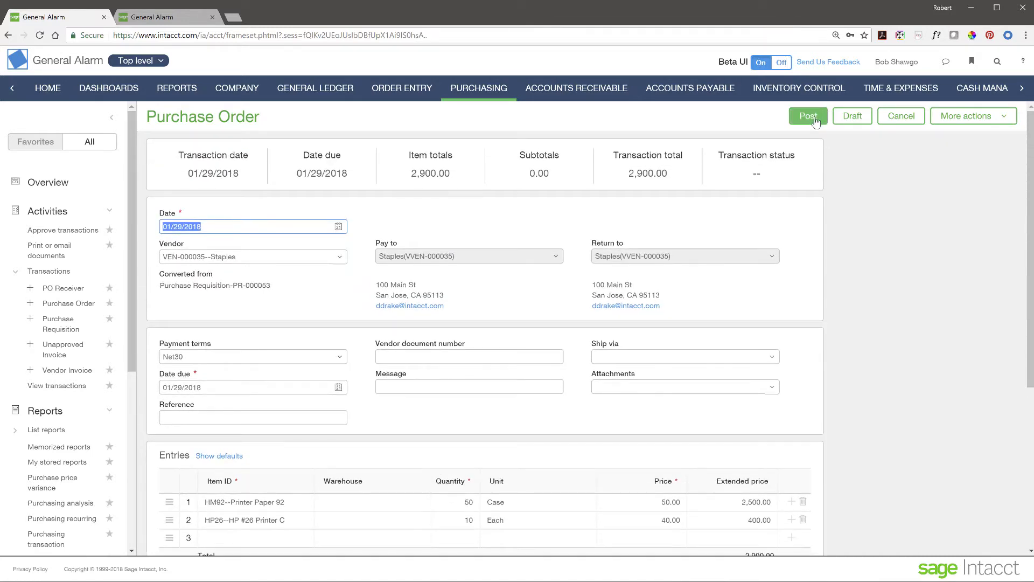
{"action": "left_click", "coordinate": [810, 117]}
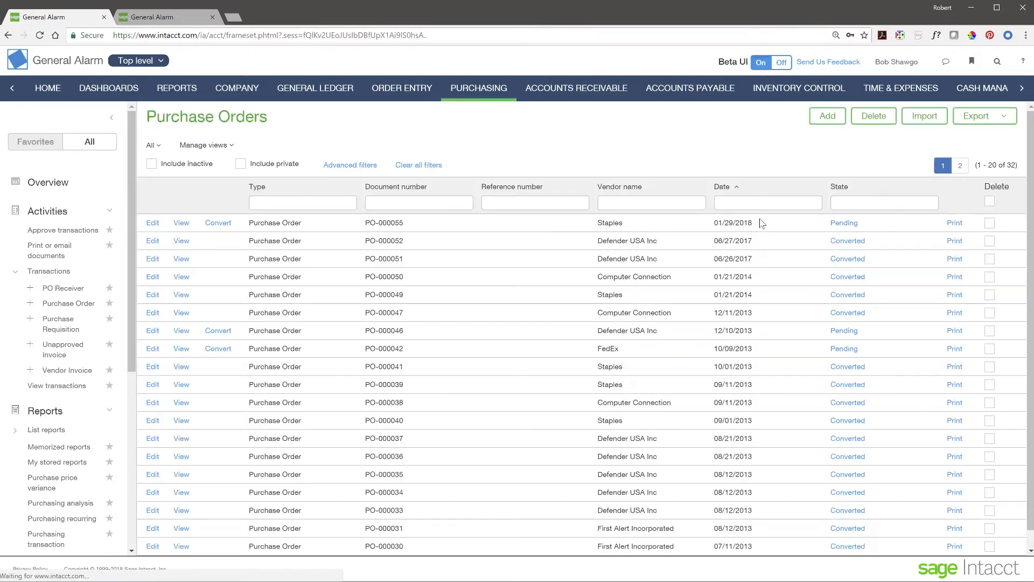
{"action": "left_click", "coordinate": [183, 223]}
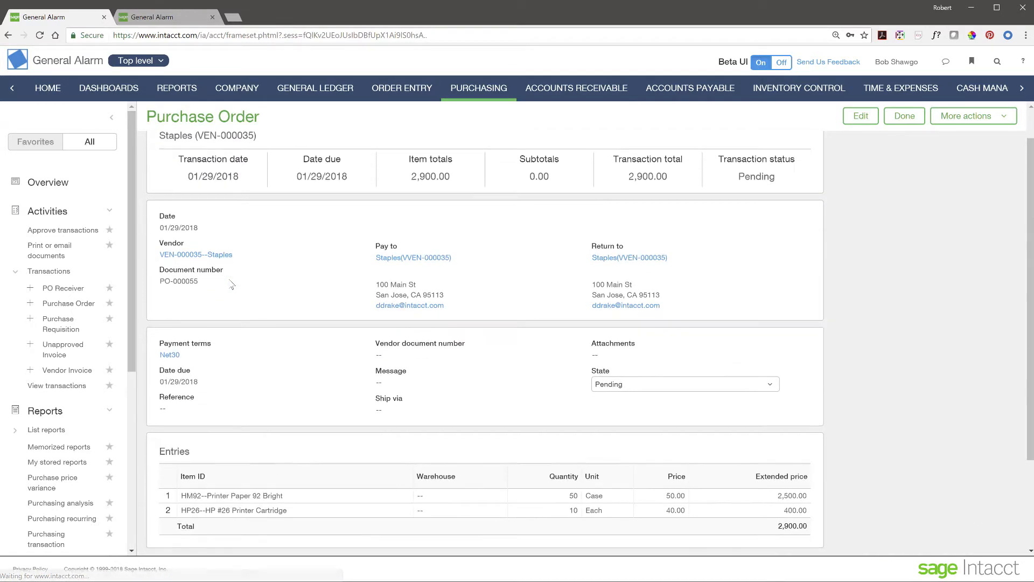
{"action": "scroll", "coordinate": [218, 339], "scroll_direction": "down", "scroll_amount": 3}
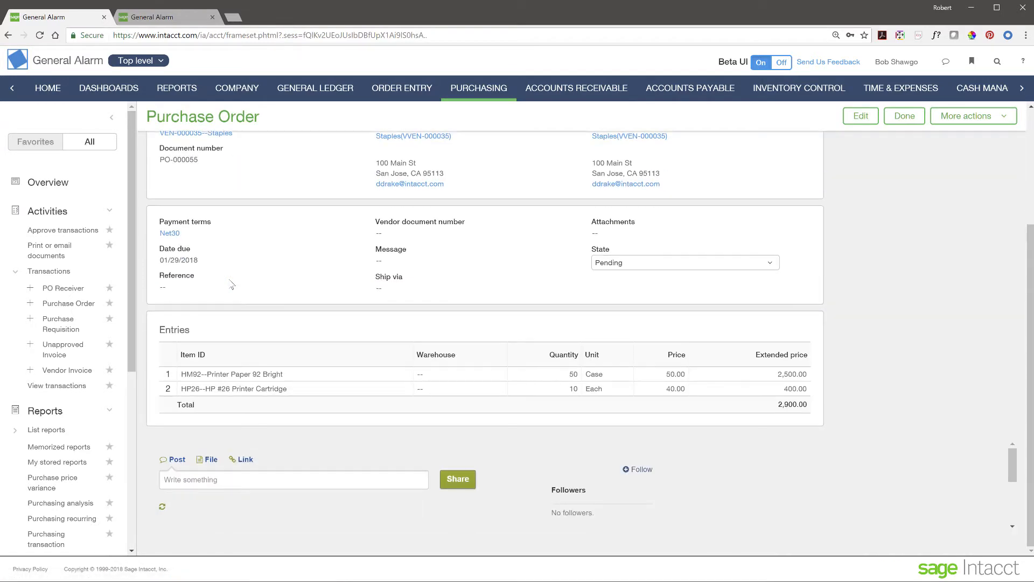
{"action": "left_click", "coordinate": [238, 478]}
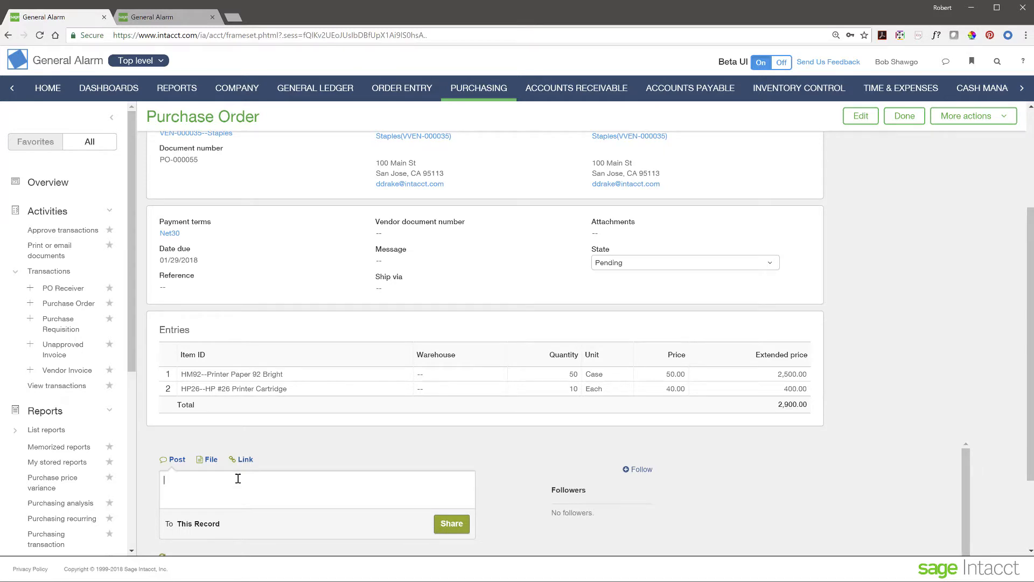
{"action": "type", "text": "How often do we reorder?"}
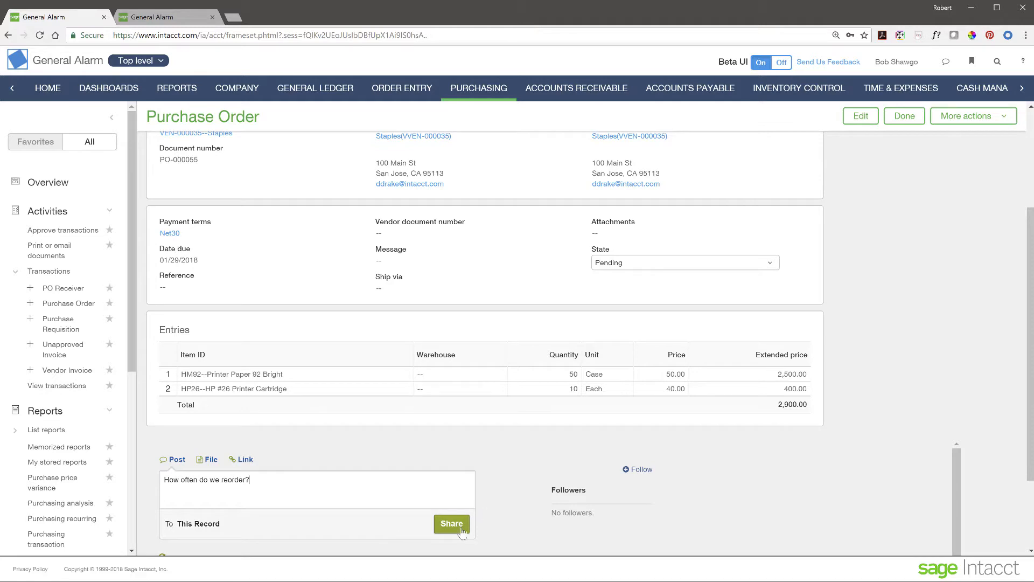
{"action": "left_click", "coordinate": [318, 488]}
{"action": "type", "text": "dj"}
{"action": "key", "text": "BackSpace"}
{"action": "key", "text": "BackSpace"}
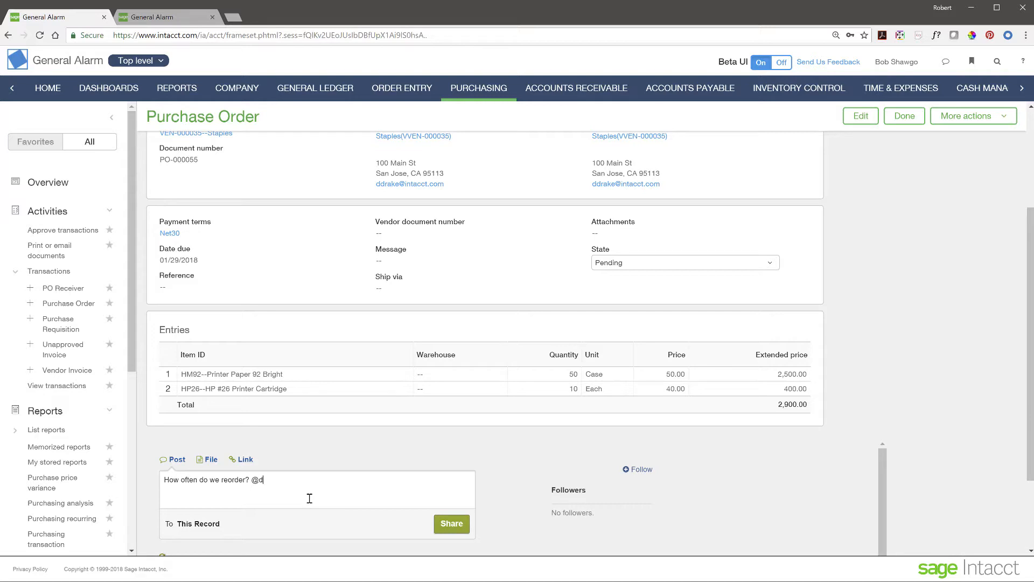
{"action": "left_click", "coordinate": [438, 529]}
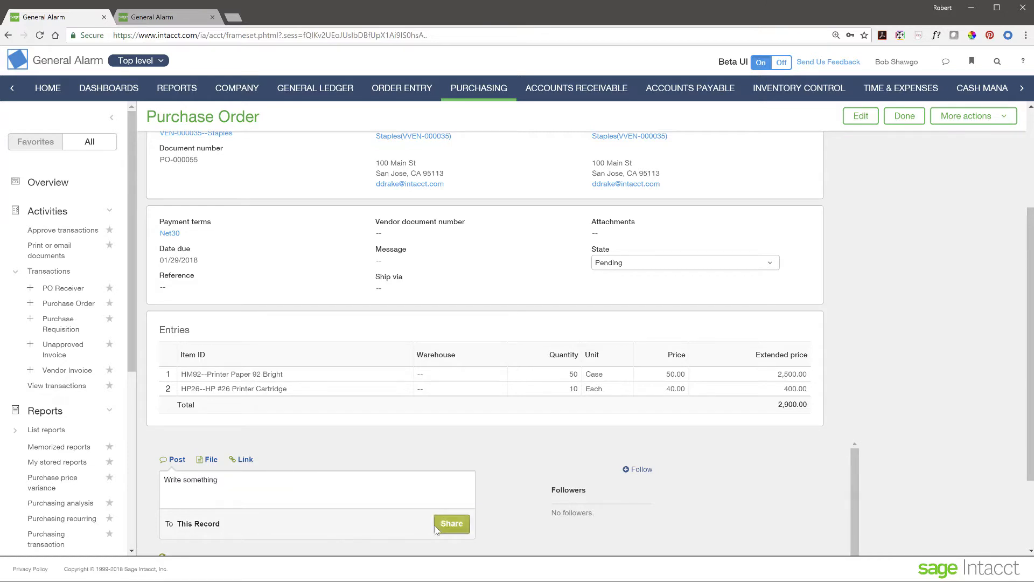
{"action": "scroll", "coordinate": [263, 445], "scroll_direction": "down", "scroll_amount": 2}
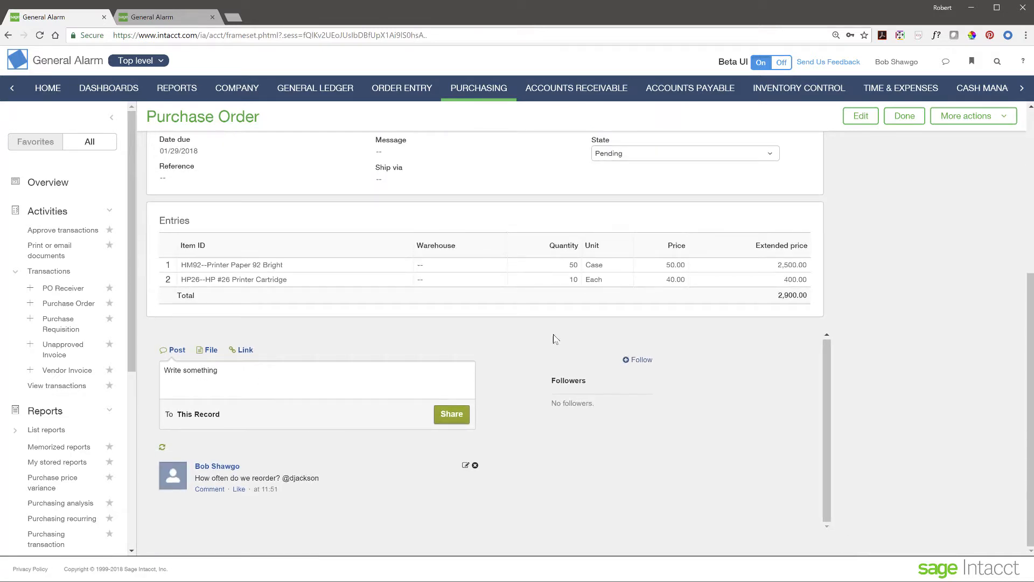
{"action": "scroll", "coordinate": [725, 318], "scroll_direction": "up", "scroll_amount": 1}
{"action": "scroll", "coordinate": [725, 318], "scroll_direction": "up", "scroll_amount": 5}
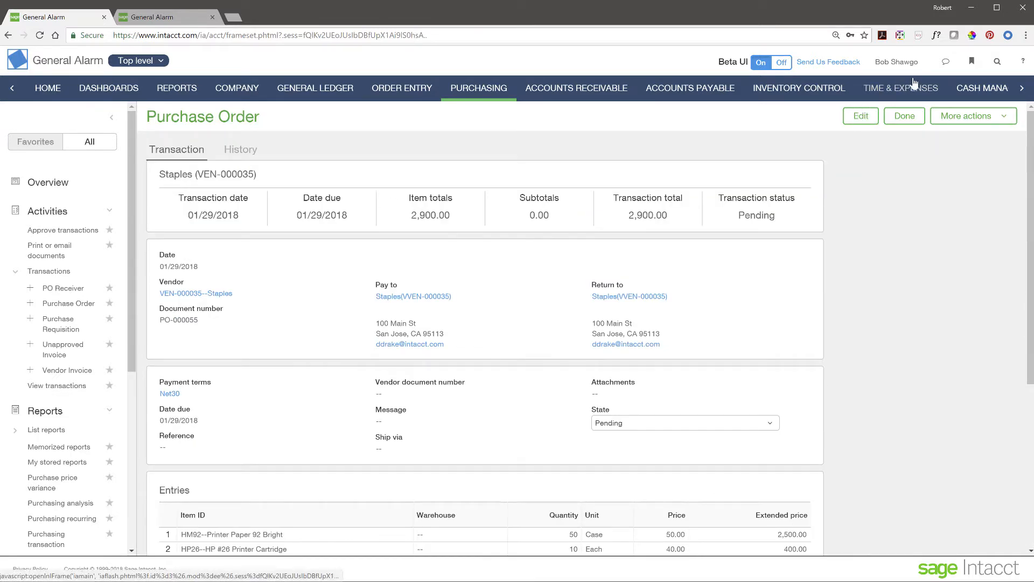
Step: In the Collaboration Center feed, re-tag the colleague from suggestions and save, then switch to their session
{"action": "left_click", "coordinate": [945, 63]}
{"action": "left_click", "coordinate": [852, 133]}
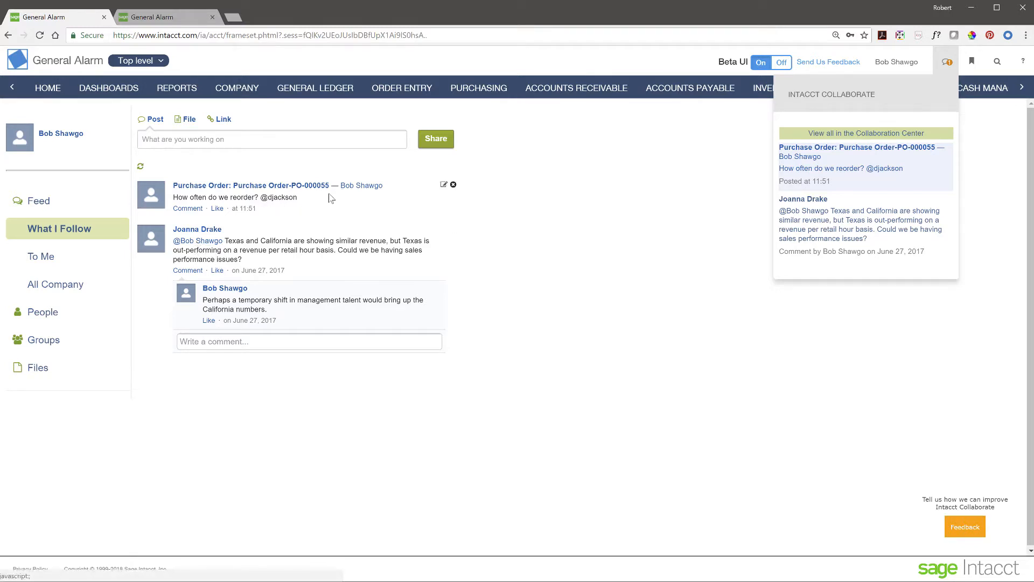
{"action": "left_click", "coordinate": [444, 186]}
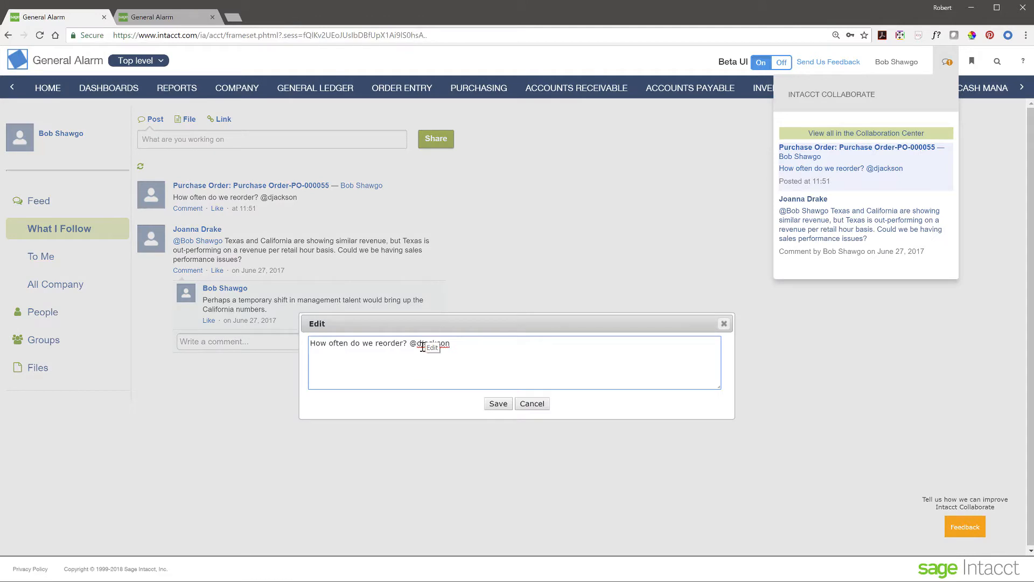
{"action": "left_click_drag", "start_coordinate": [418, 344], "coordinate": [473, 346]}
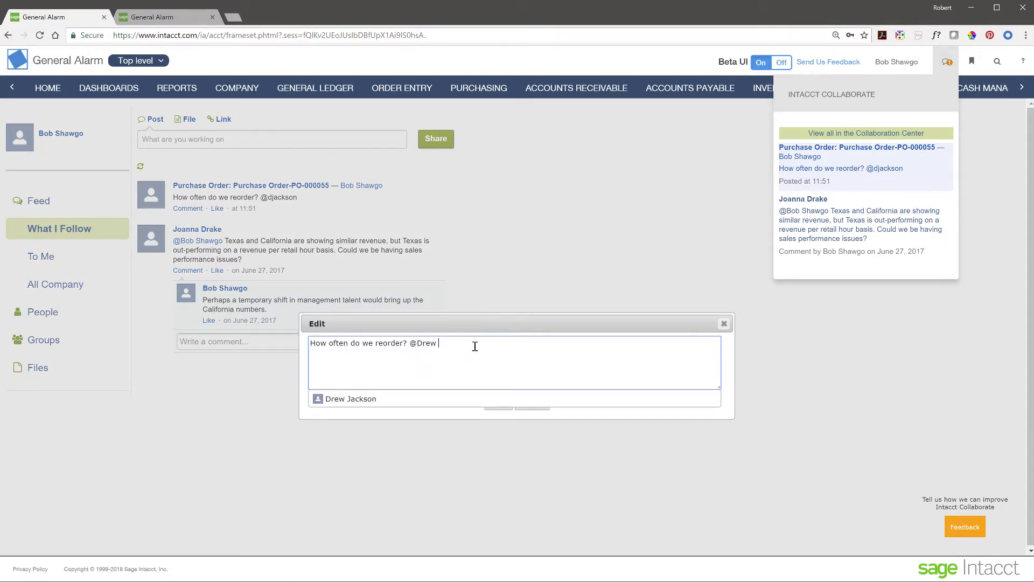
{"action": "left_click", "coordinate": [342, 400]}
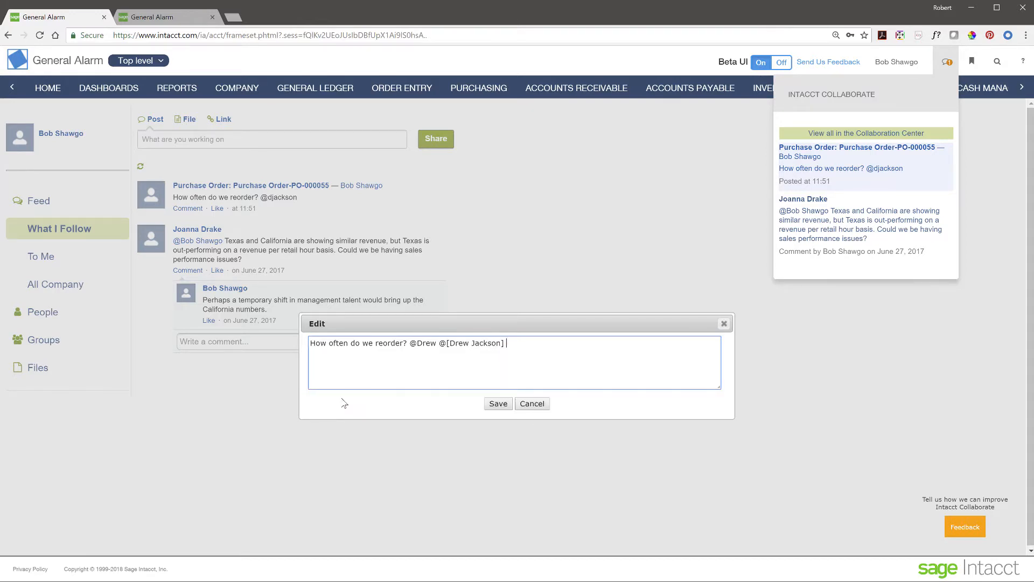
{"action": "left_click", "coordinate": [498, 407]}
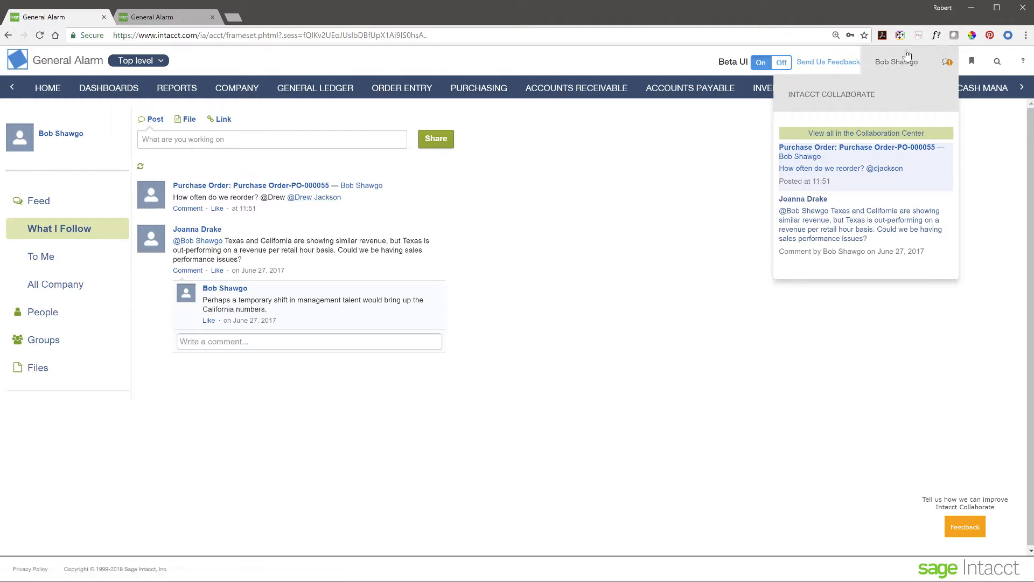
{"action": "left_click", "coordinate": [151, 19]}
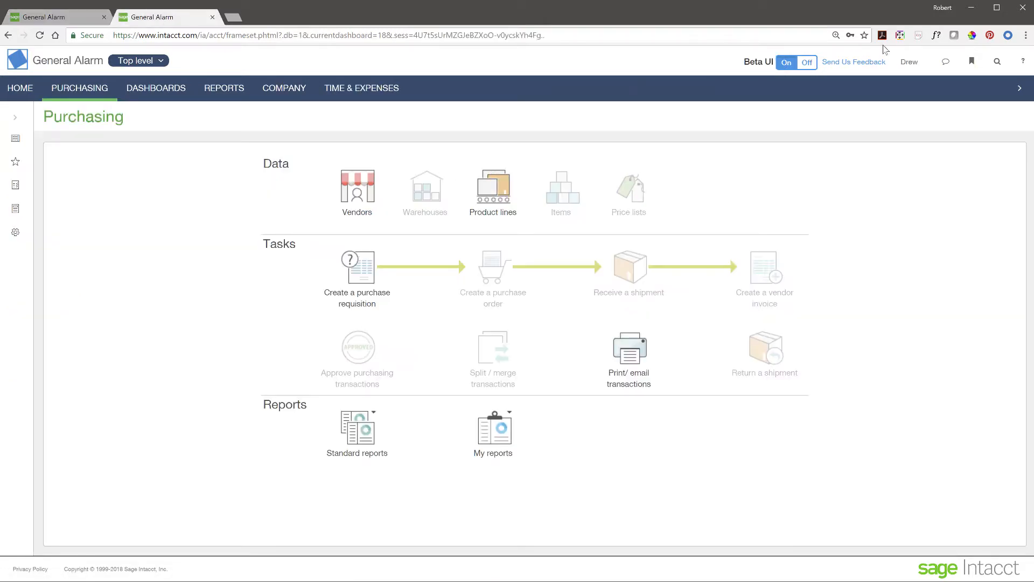
Step: Confirm the tagged post in the colleague's Collaboration Center, then go to Purchasing in the original session
{"action": "left_click", "coordinate": [950, 65]}
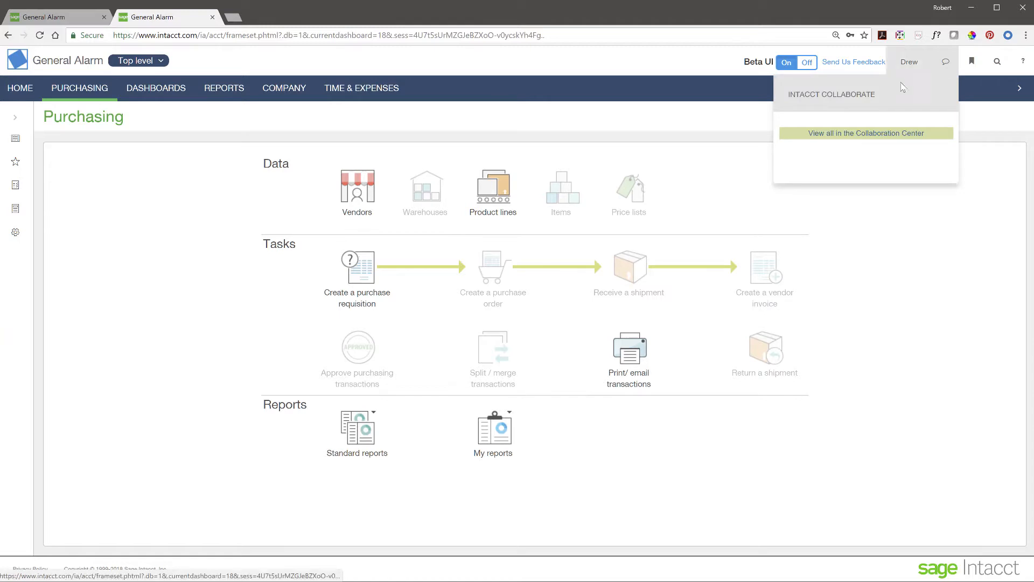
{"action": "left_click", "coordinate": [863, 136]}
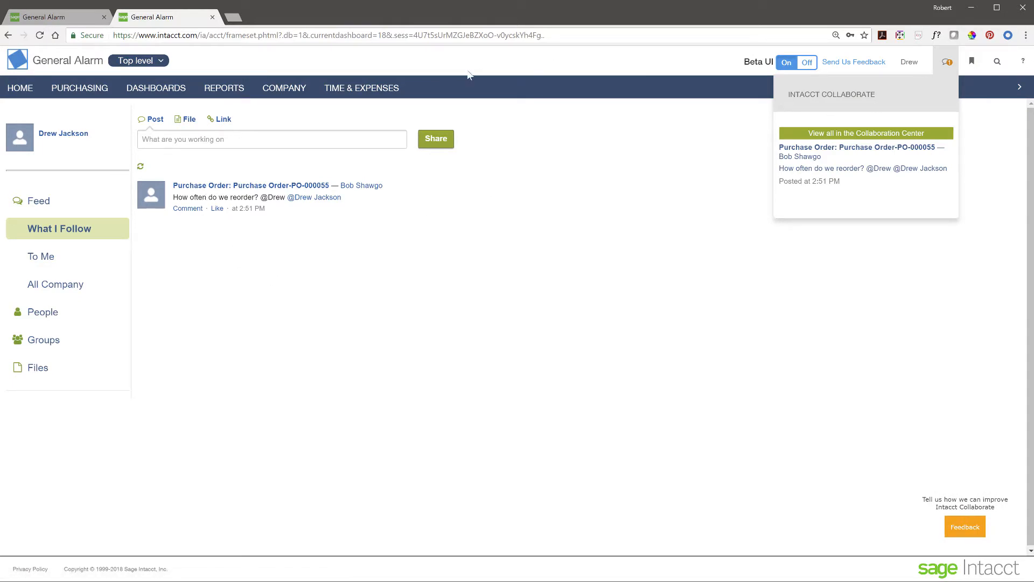
{"action": "left_click", "coordinate": [71, 19]}
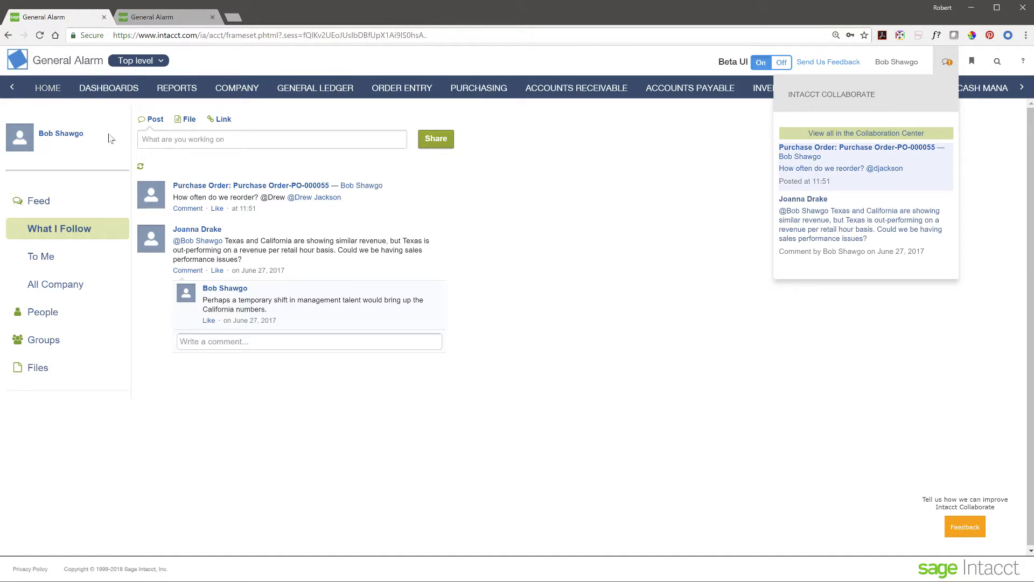
{"action": "left_click", "coordinate": [483, 90]}
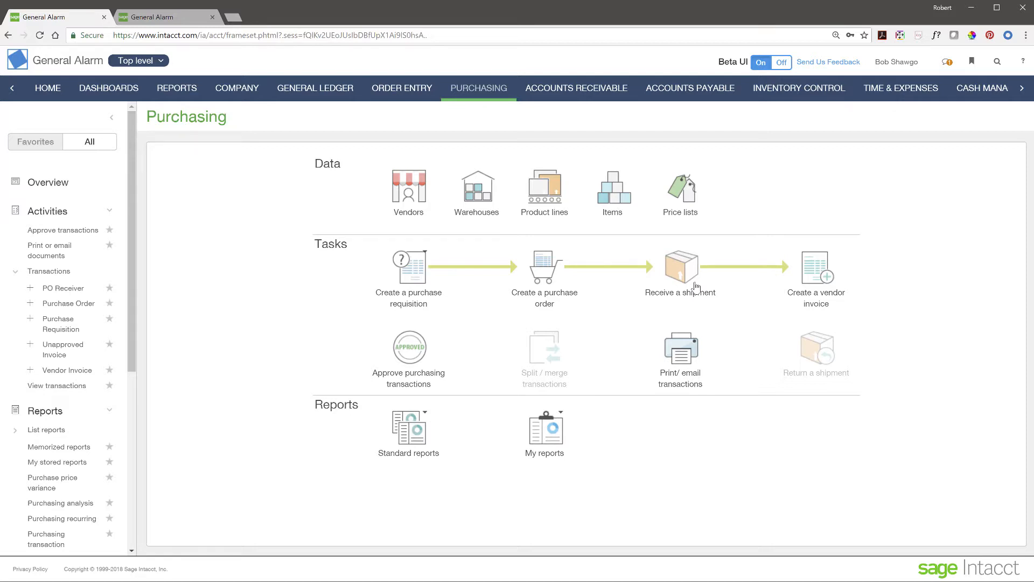
Step: Start receiving a shipment, then leave the blank PO Receiver for the Purchase Orders list
{"action": "left_click", "coordinate": [692, 275]}
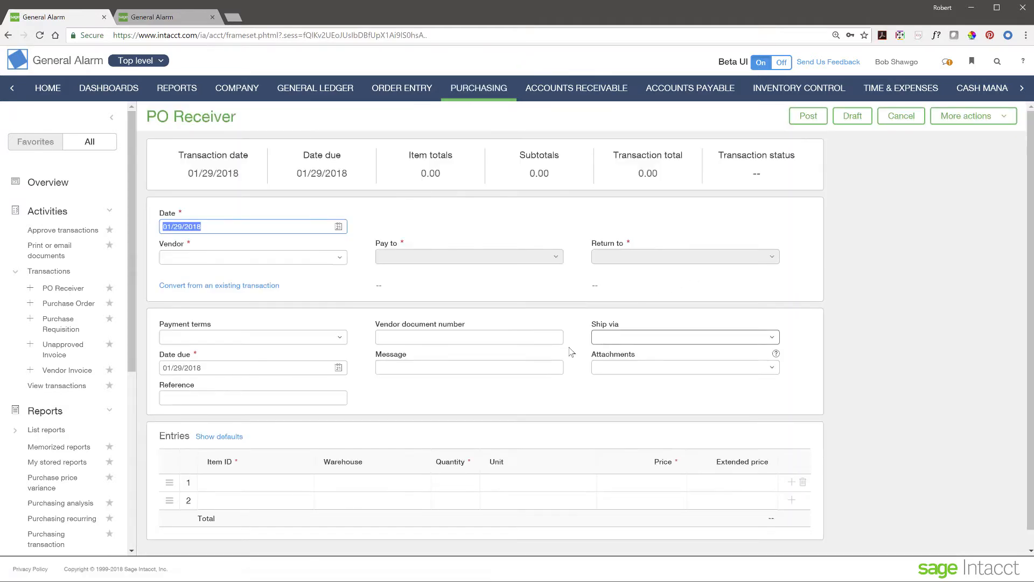
{"action": "scroll", "coordinate": [280, 404], "scroll_direction": "down", "scroll_amount": 1}
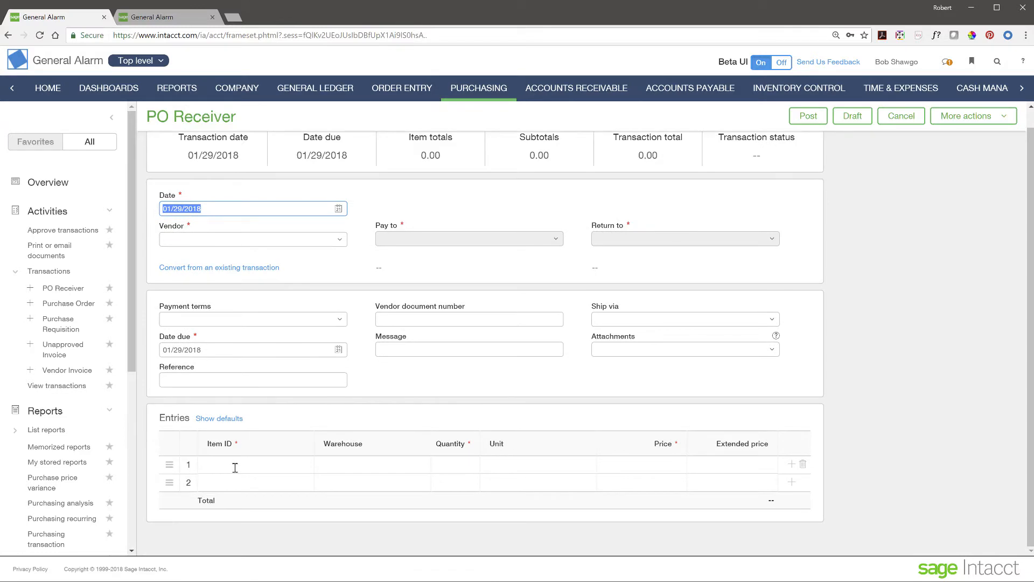
{"action": "left_click", "coordinate": [69, 305]}
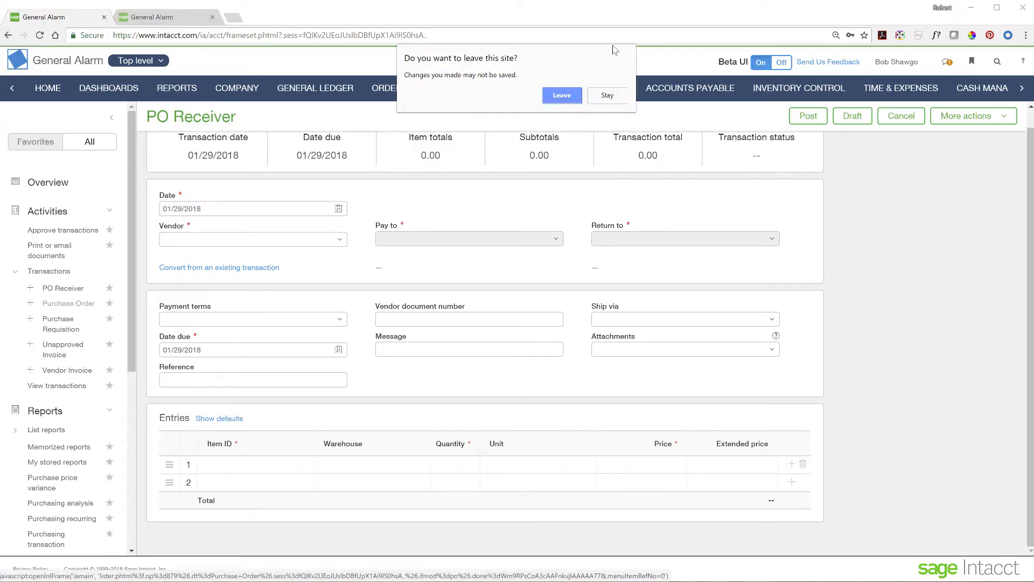
{"action": "left_click", "coordinate": [560, 101]}
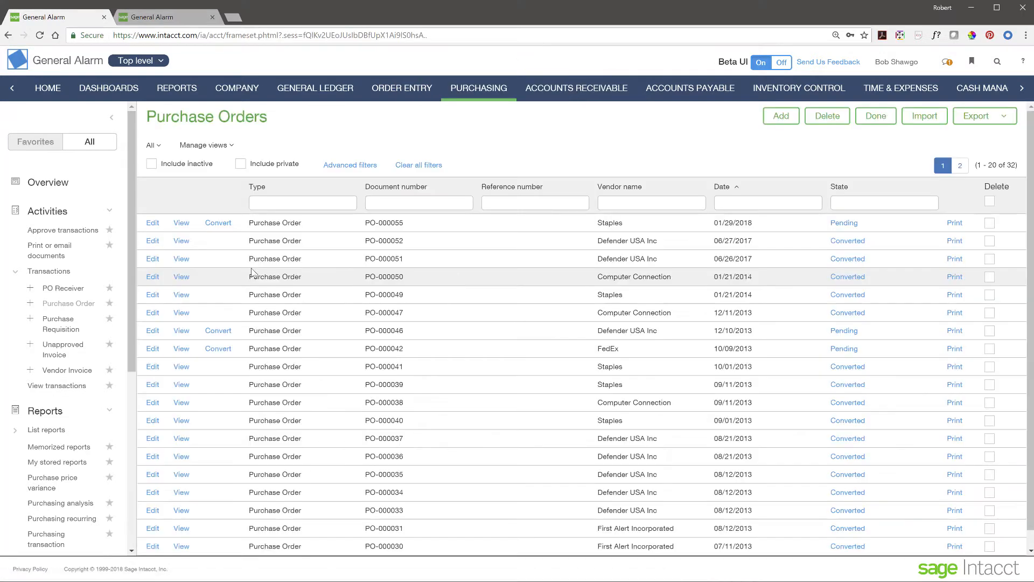
Step: Convert PO-000055 to a PO Receiver receiving 9 HP #26 Printer Cartridges instead of 10
{"action": "left_click", "coordinate": [221, 224]}
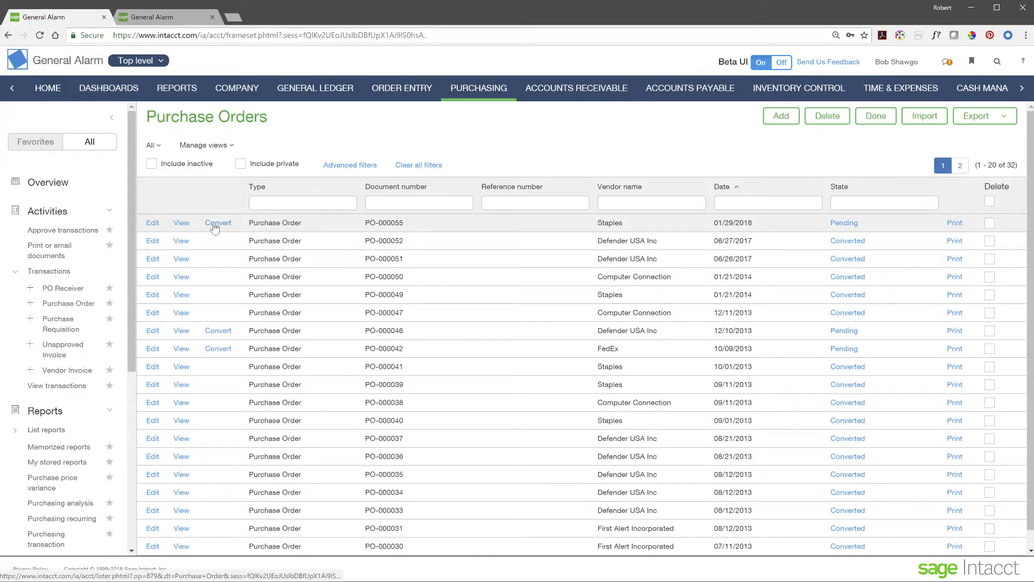
{"action": "left_click", "coordinate": [216, 224]}
{"action": "left_click", "coordinate": [251, 231]}
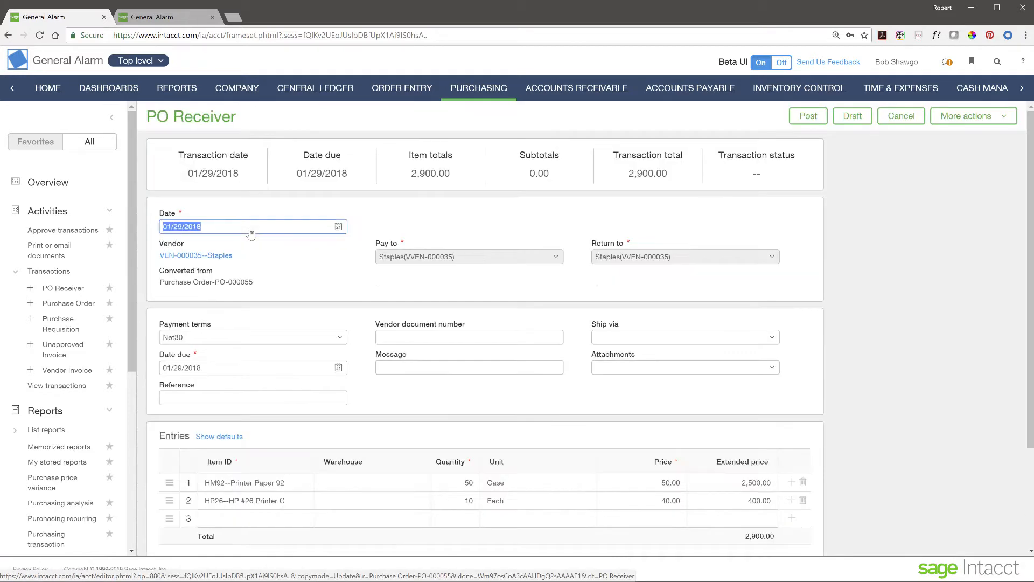
{"action": "scroll", "coordinate": [483, 419], "scroll_direction": "down", "scroll_amount": 1}
{"action": "scroll", "coordinate": [484, 419], "scroll_direction": "down", "scroll_amount": 4}
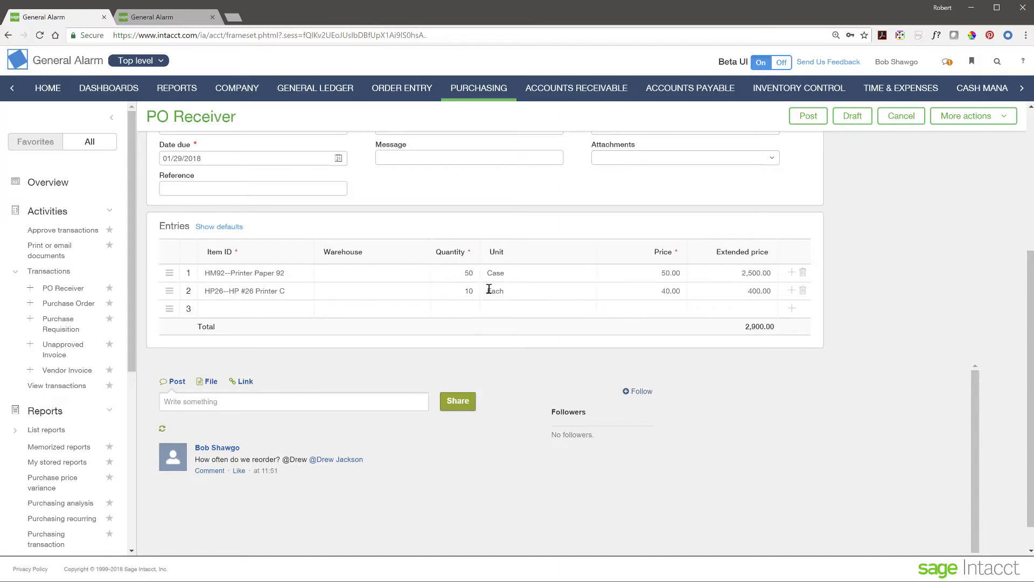
{"action": "left_click", "coordinate": [664, 292]}
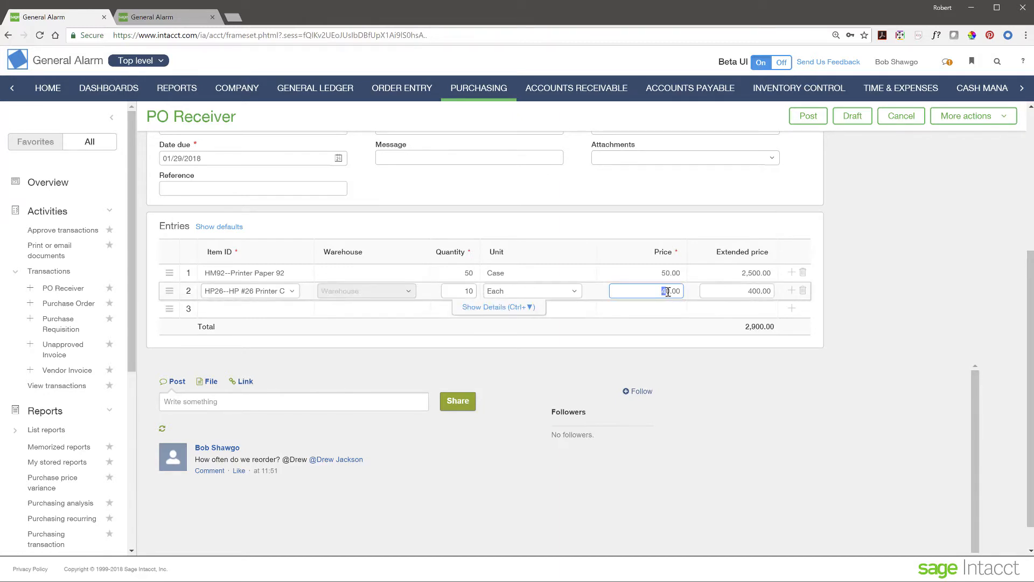
{"action": "left_click", "coordinate": [464, 294]}
{"action": "type", "text": "9"}
{"action": "scroll", "coordinate": [904, 301], "scroll_direction": "up", "scroll_amount": 3}
{"action": "scroll", "coordinate": [904, 302], "scroll_direction": "up", "scroll_amount": 2}
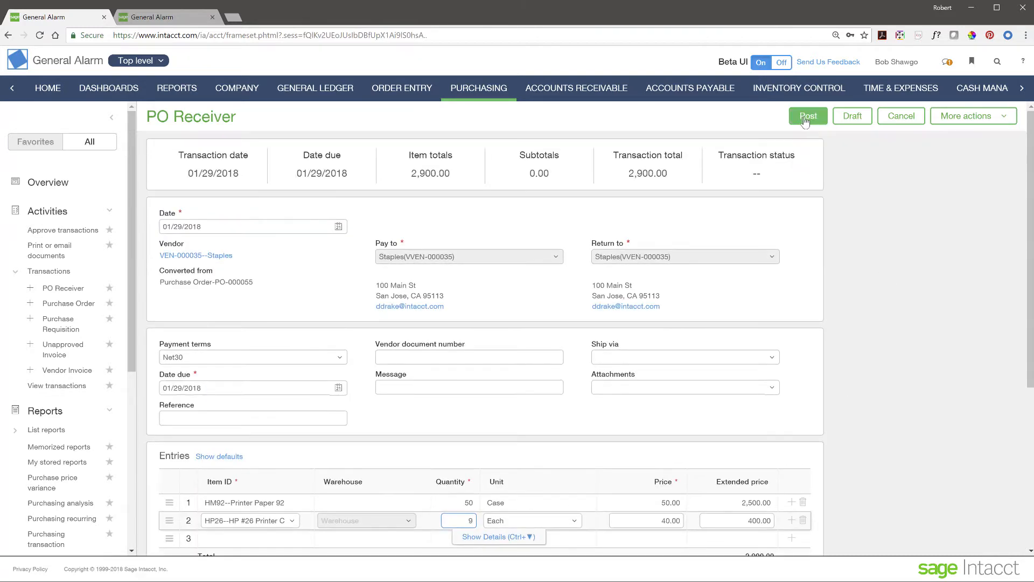
{"action": "left_click", "coordinate": [807, 118]}
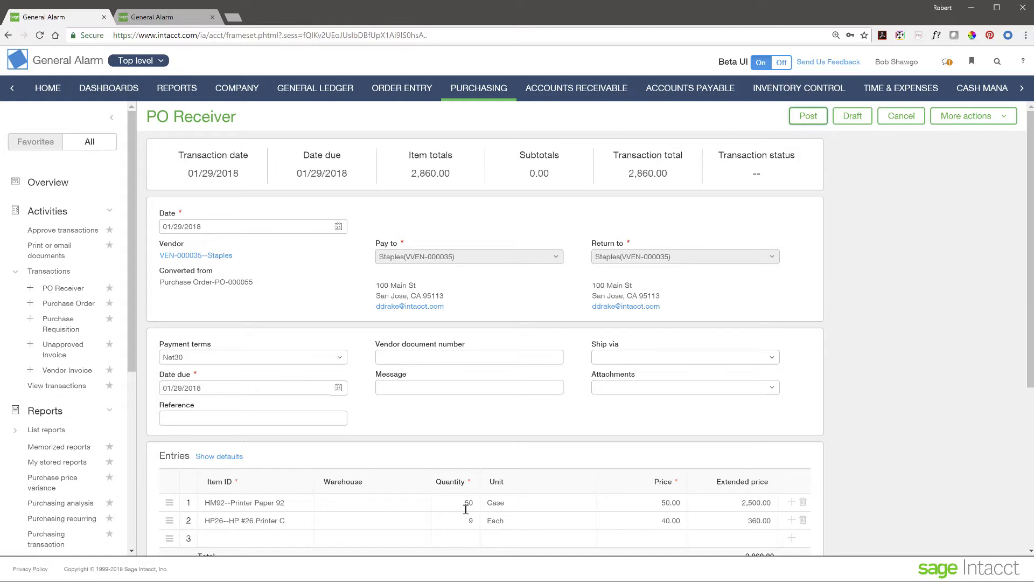
Step: Check the entity list, collapse the side navigation, and leave the unsaved receiver for Dashboards
{"action": "left_click", "coordinate": [161, 62]}
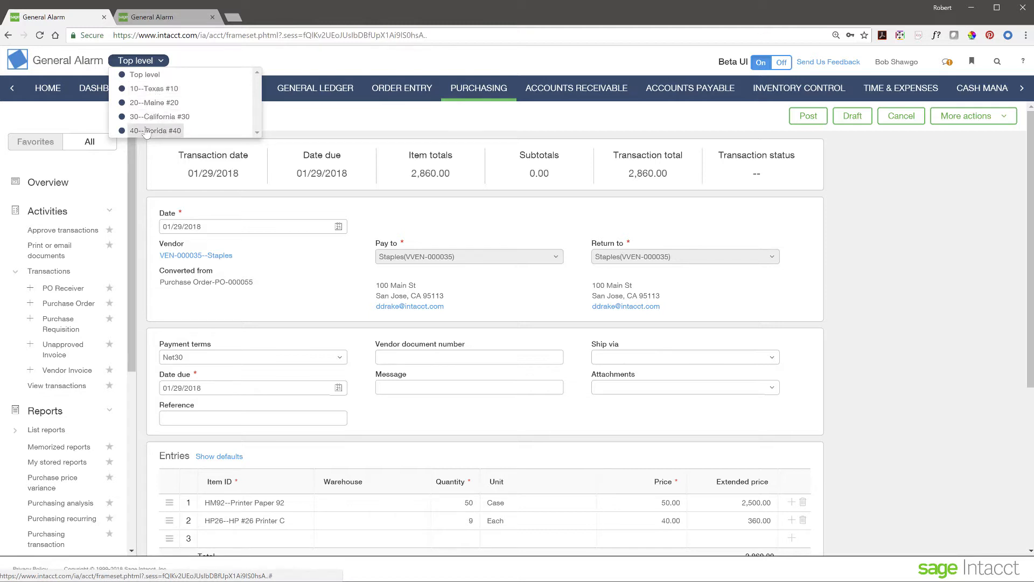
{"action": "left_click", "coordinate": [207, 63]}
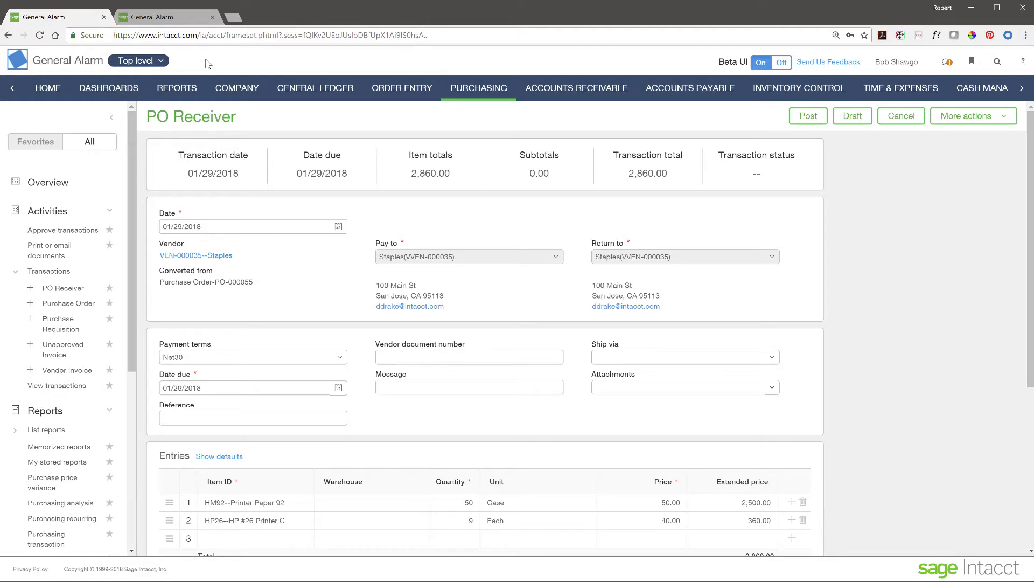
{"action": "left_click", "coordinate": [113, 118]}
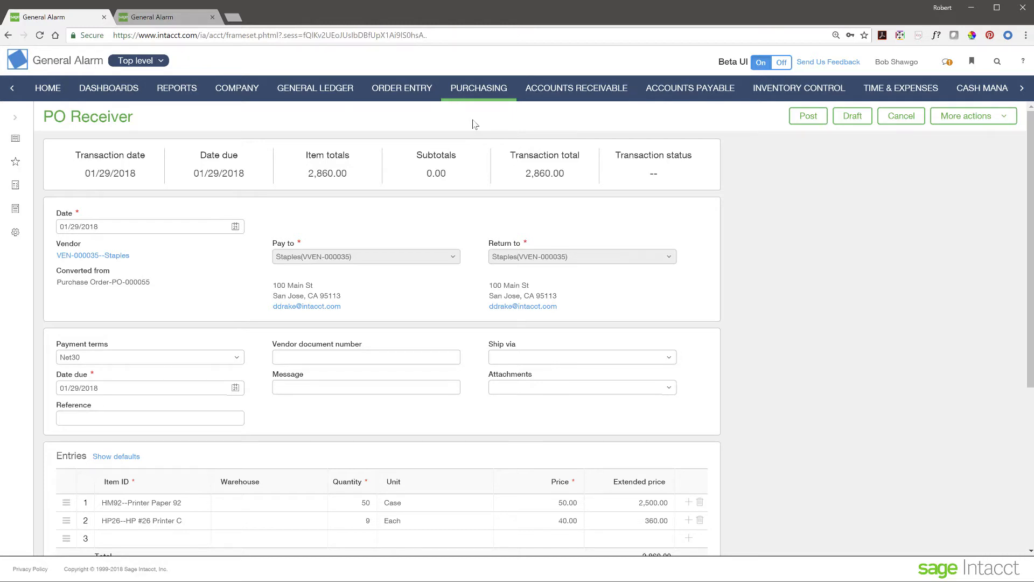
{"action": "left_click", "coordinate": [97, 95]}
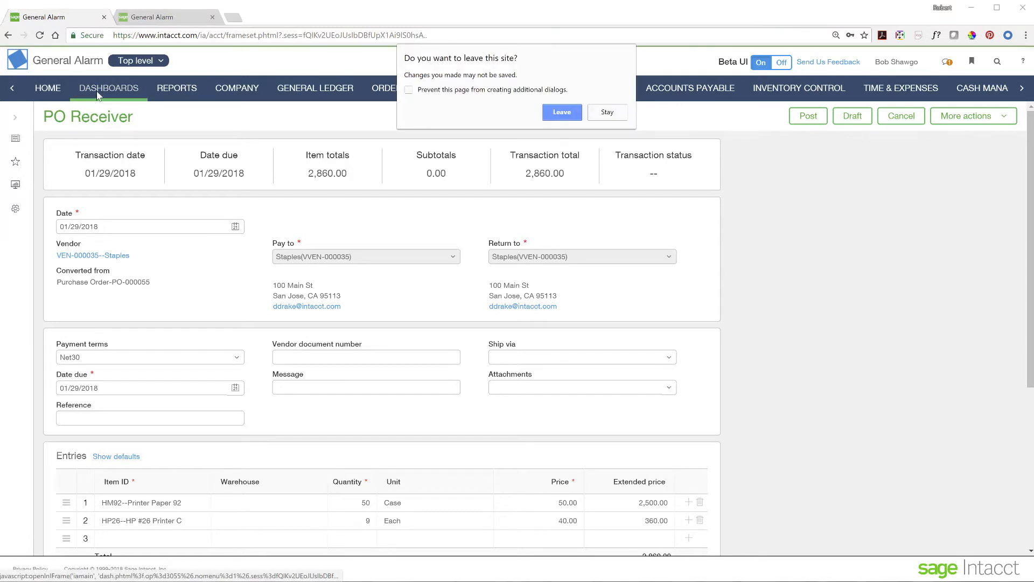
{"action": "left_click", "coordinate": [564, 113]}
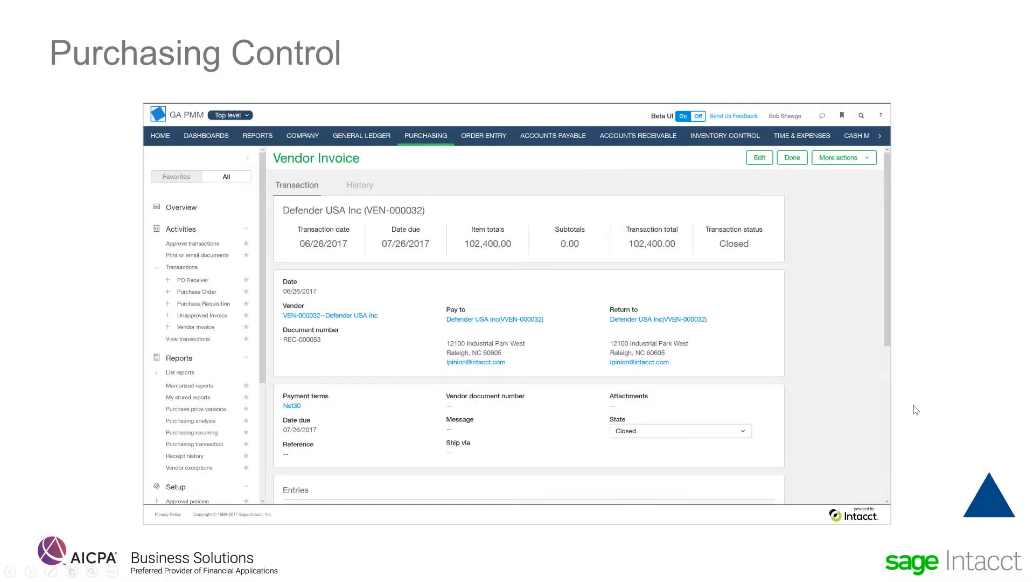
Step: Advance the slideshow past the Agenda to the Immediate Financial and Operational Insight slide
{"action": "left_click", "coordinate": [988, 511]}
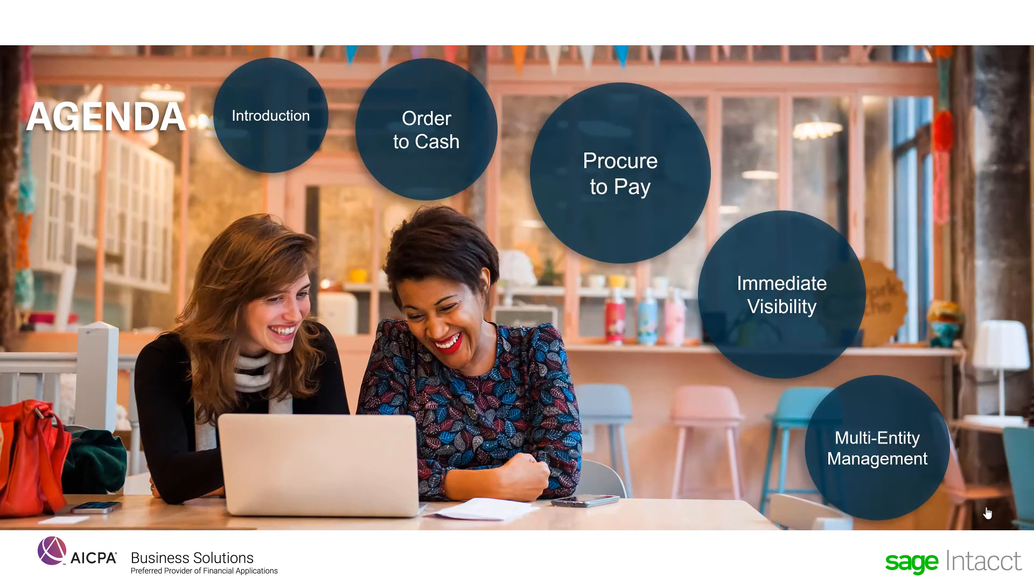
{"action": "left_click", "coordinate": [809, 293]}
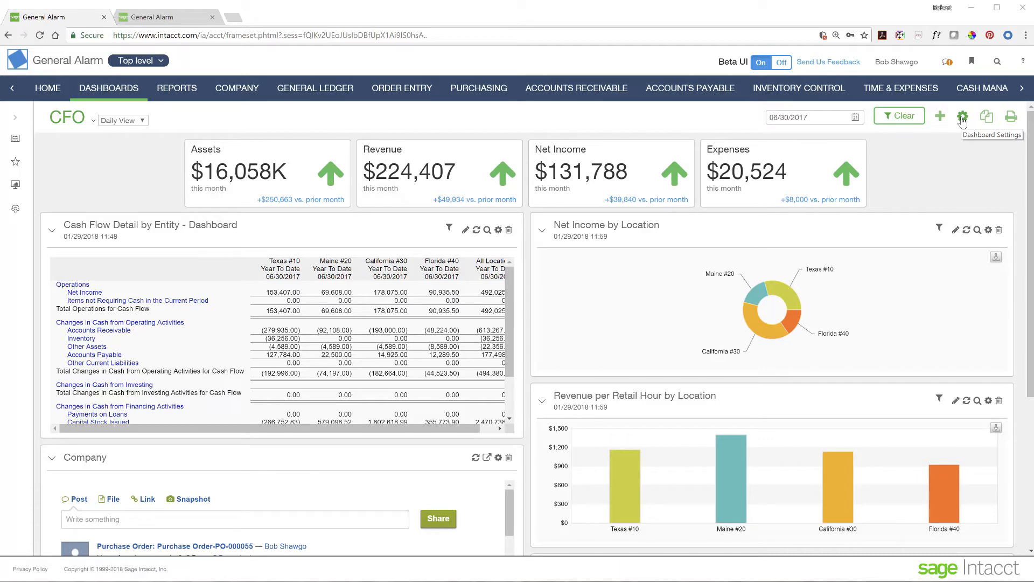
Step: Enable Location in the CFO dashboard's filter settings and save the dashboard
{"action": "left_click", "coordinate": [962, 117]}
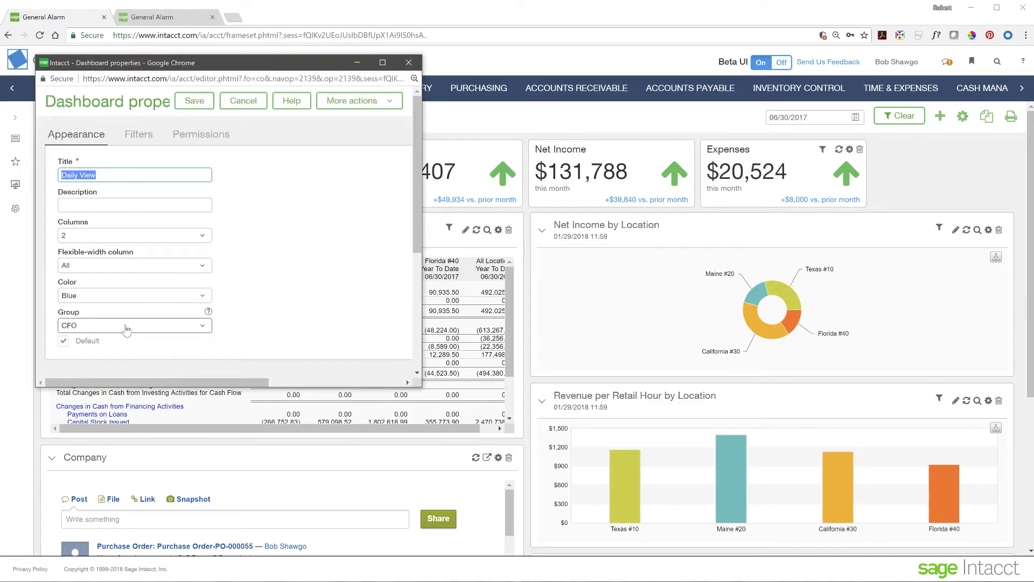
{"action": "scroll", "coordinate": [158, 150], "scroll_direction": "down", "scroll_amount": 1}
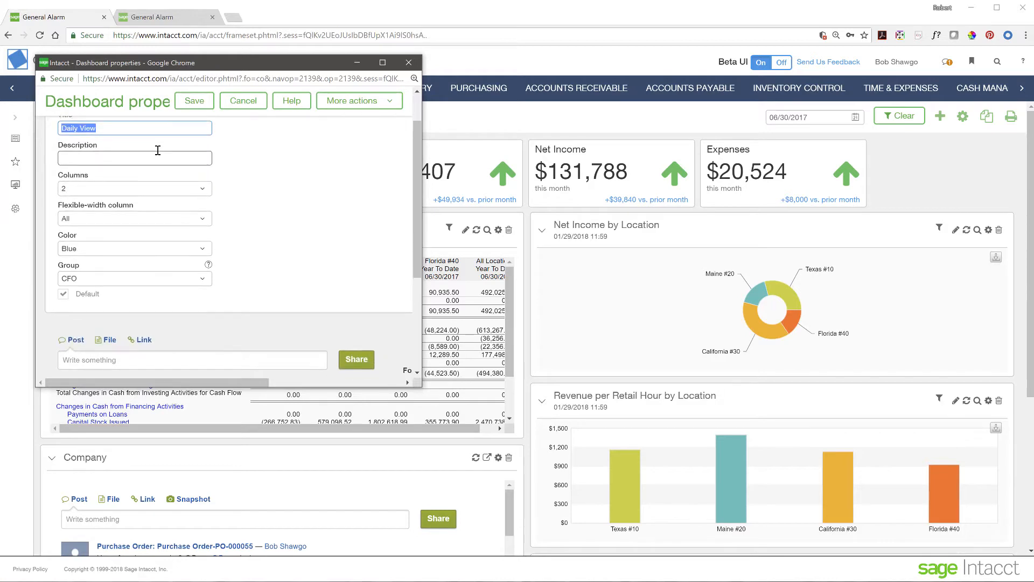
{"action": "scroll", "coordinate": [158, 150], "scroll_direction": "up", "scroll_amount": 1}
{"action": "left_click", "coordinate": [145, 136]}
{"action": "scroll", "coordinate": [193, 281], "scroll_direction": "down", "scroll_amount": 2}
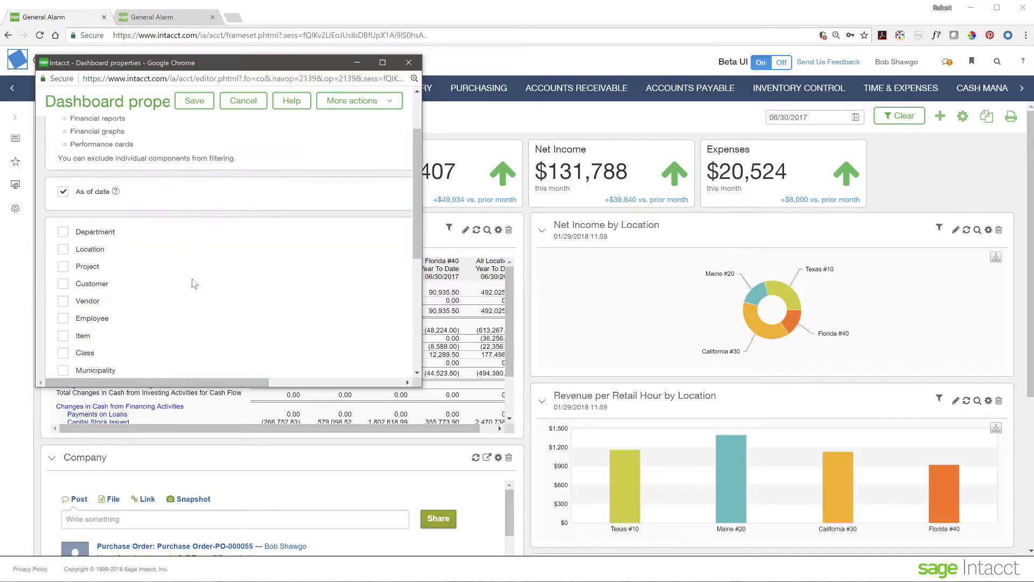
{"action": "scroll", "coordinate": [194, 284], "scroll_direction": "down", "scroll_amount": 1}
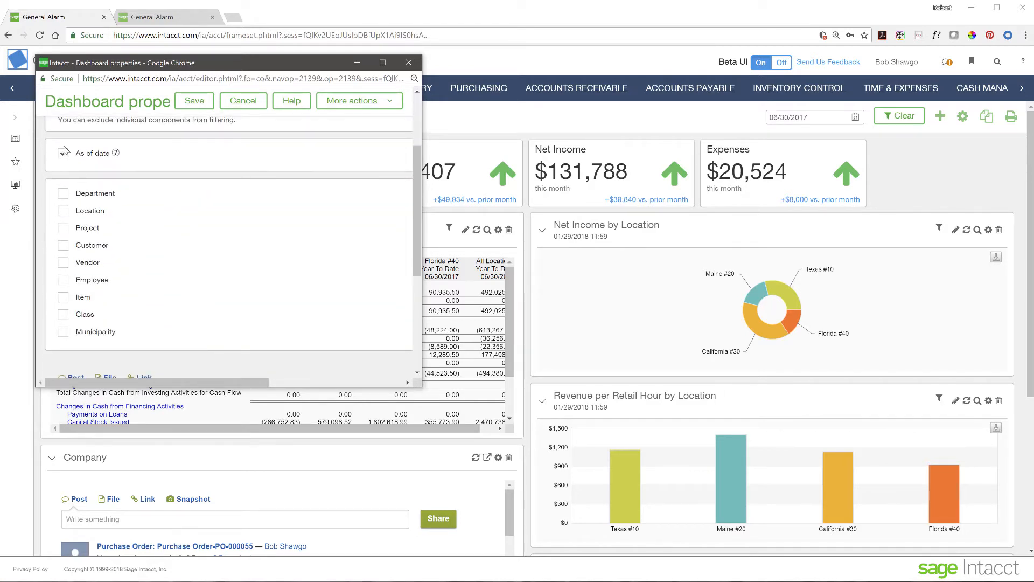
{"action": "left_click", "coordinate": [63, 211]}
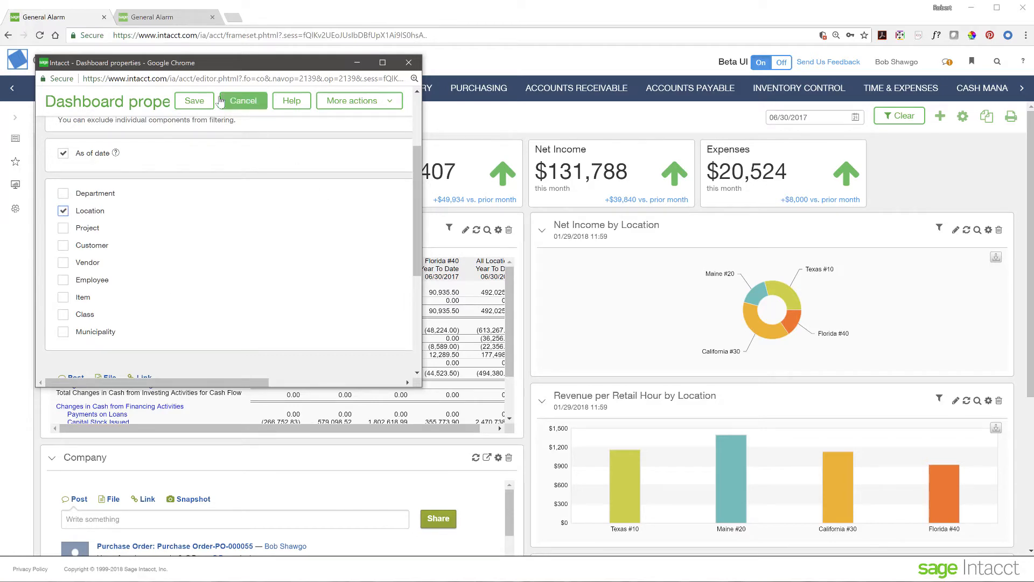
{"action": "left_click", "coordinate": [194, 101]}
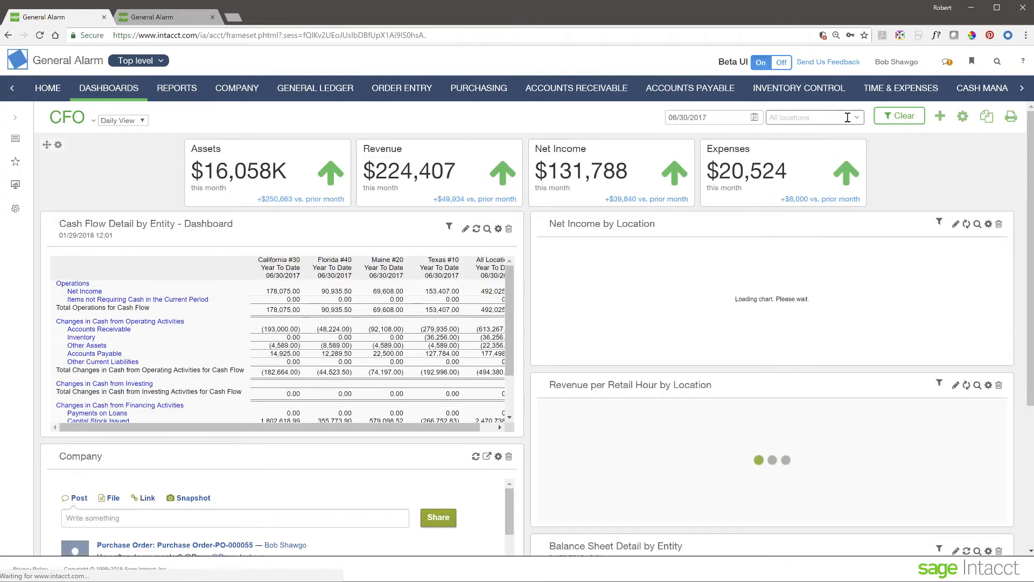
Step: Review the location filter choices keeping All locations, and expand the dashboards navigation panel
{"action": "left_click", "coordinate": [858, 118]}
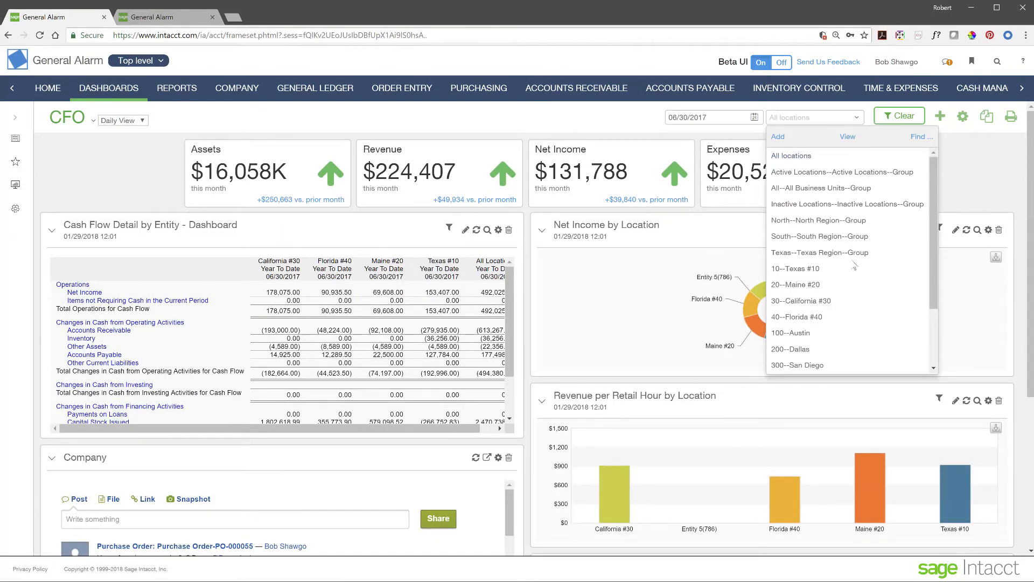
{"action": "left_click", "coordinate": [972, 173]}
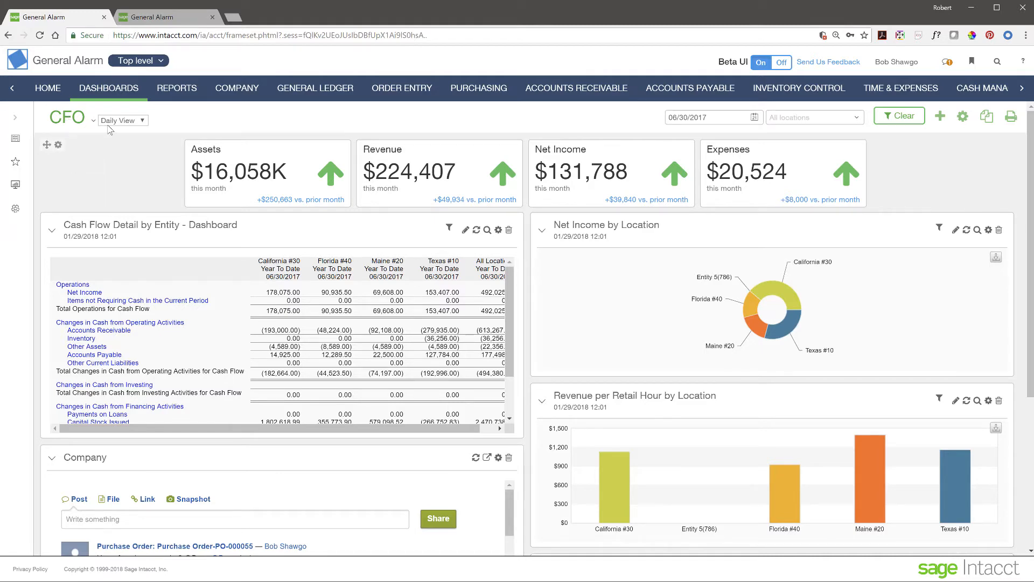
{"action": "left_click", "coordinate": [15, 118]}
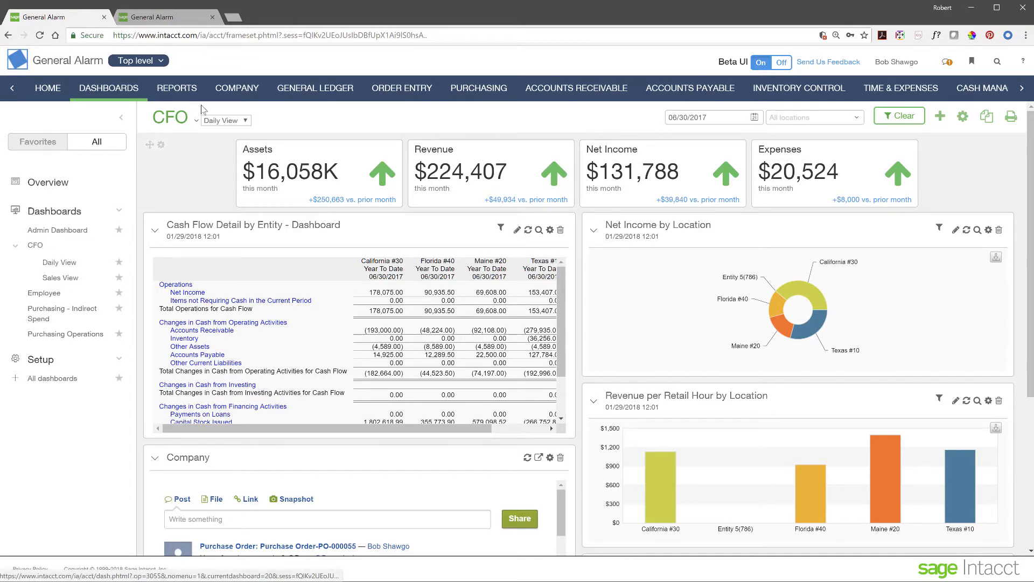
Step: Check the CFO view options, keep Daily View, and collapse the left dashboards sidebar
{"action": "left_click", "coordinate": [246, 121]}
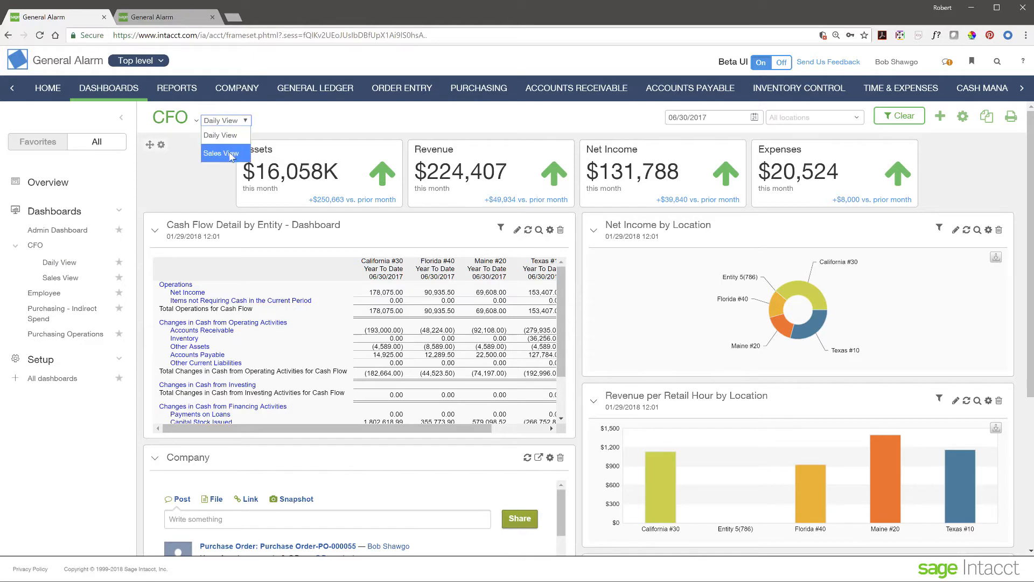
{"action": "left_click", "coordinate": [279, 120]}
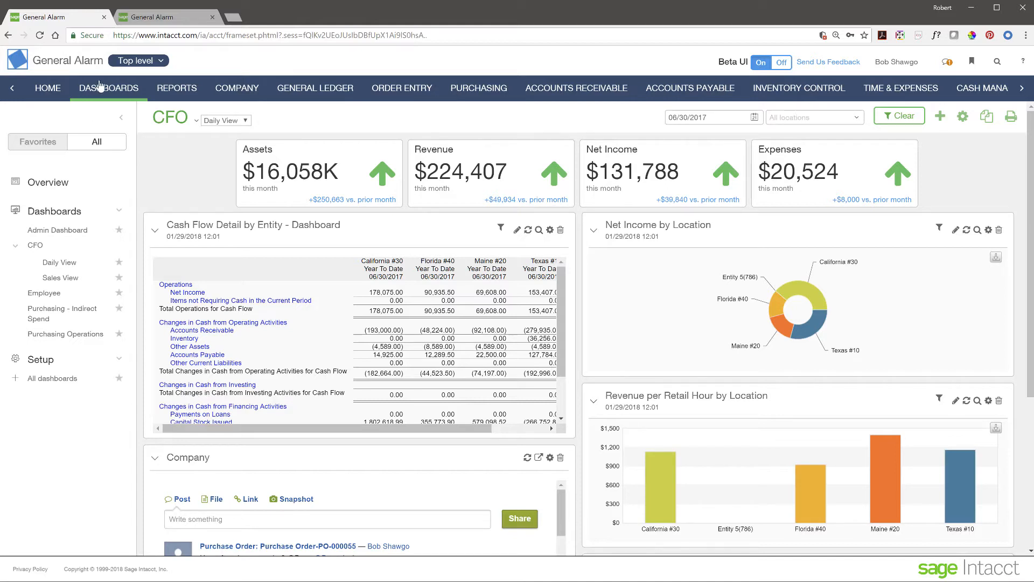
{"action": "left_click", "coordinate": [121, 118]}
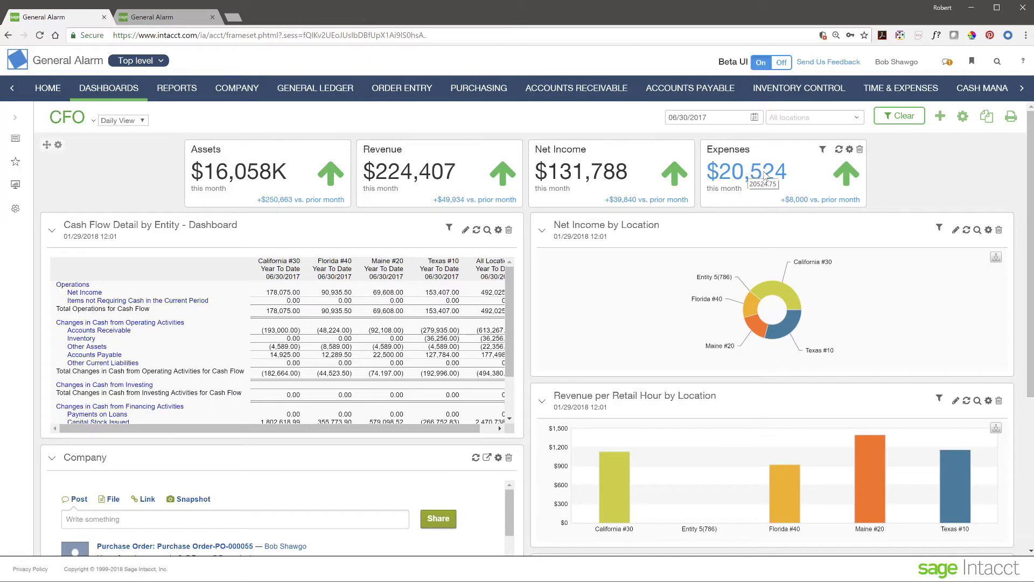
{"action": "left_click", "coordinate": [764, 175]}
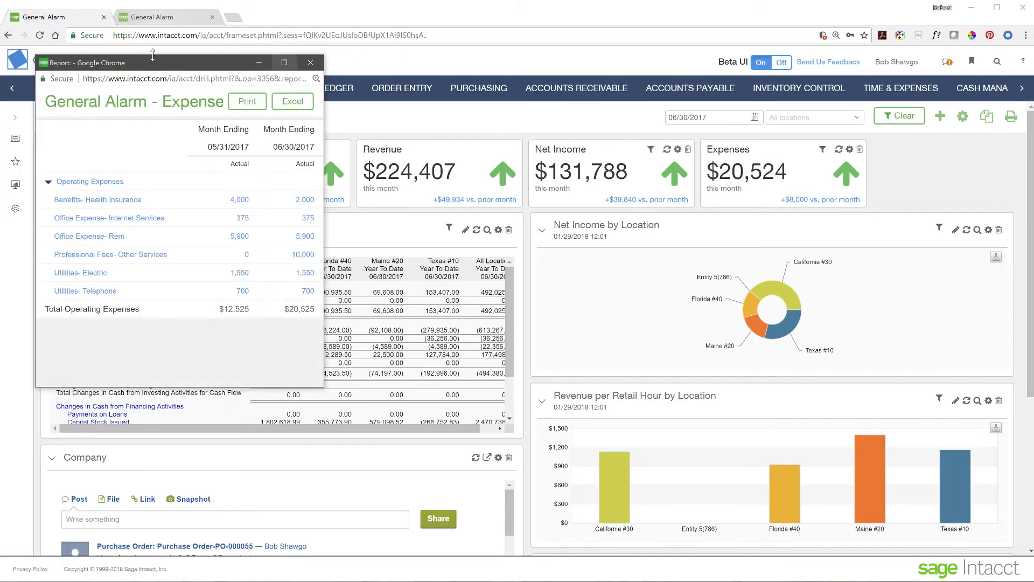
{"action": "left_click_drag", "start_coordinate": [164, 64], "coordinate": [510, 149]}
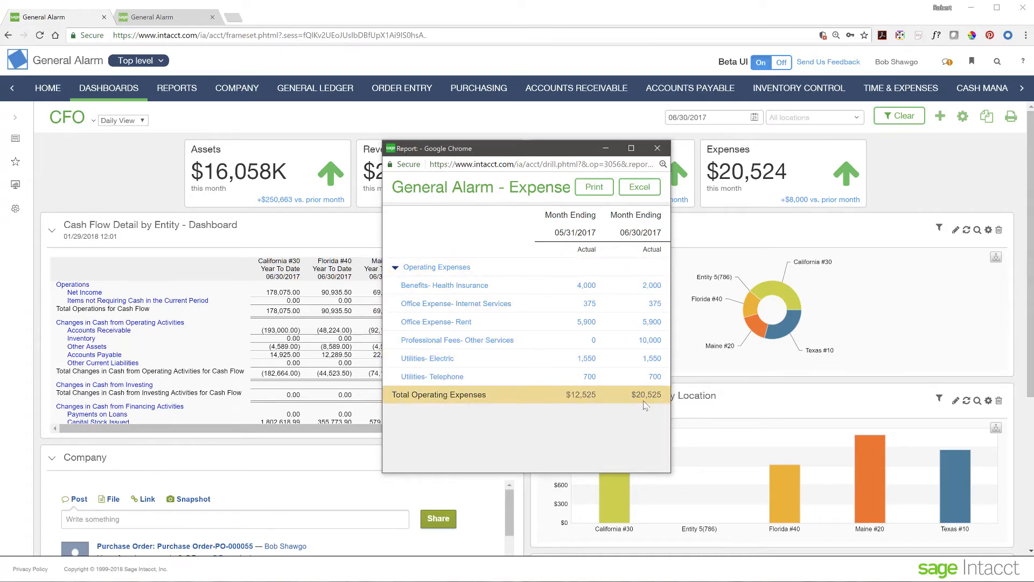
{"action": "left_click", "coordinate": [653, 340]}
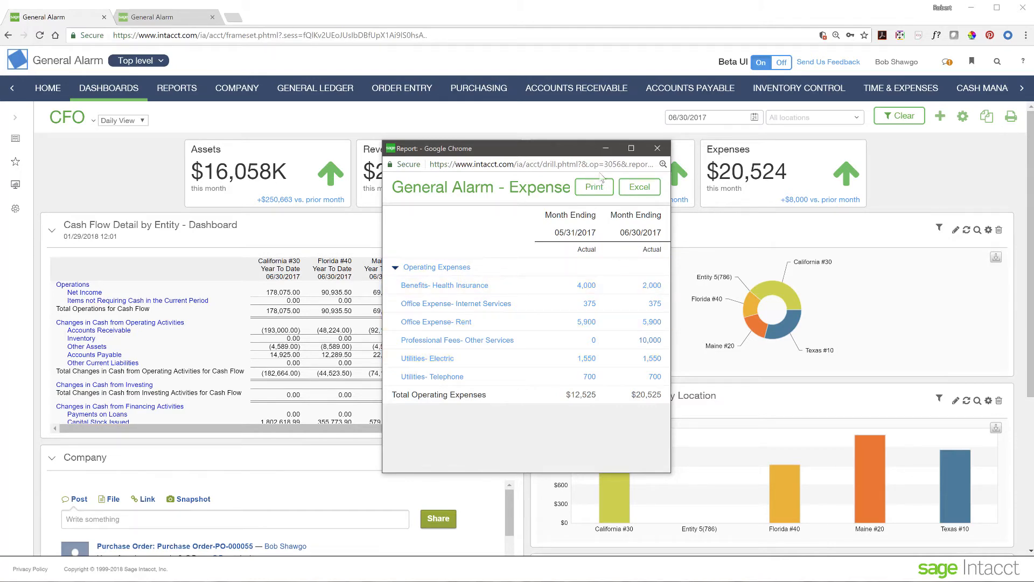
{"action": "left_click", "coordinate": [658, 149]}
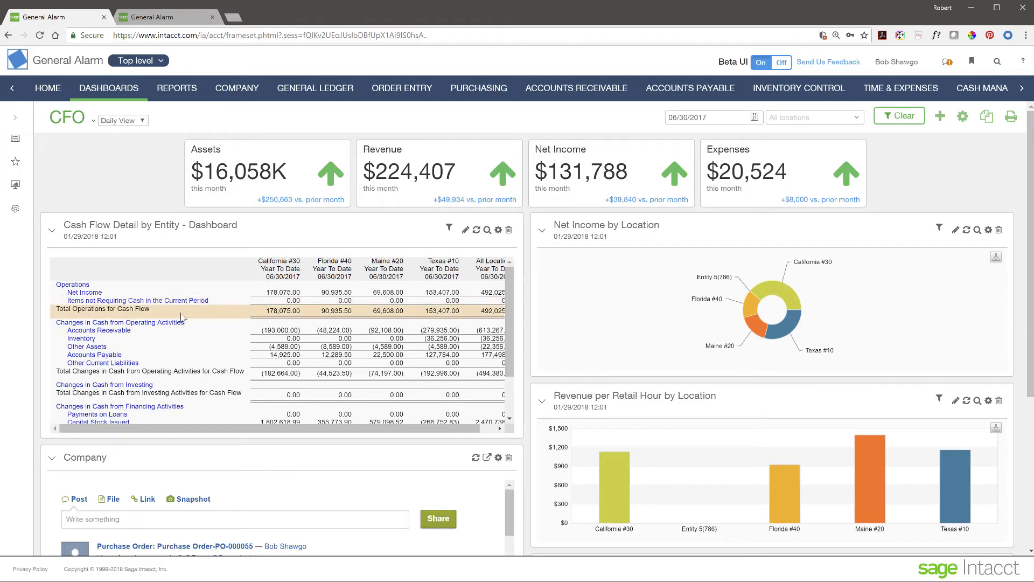
{"action": "scroll", "coordinate": [225, 327], "scroll_direction": "down", "scroll_amount": 2}
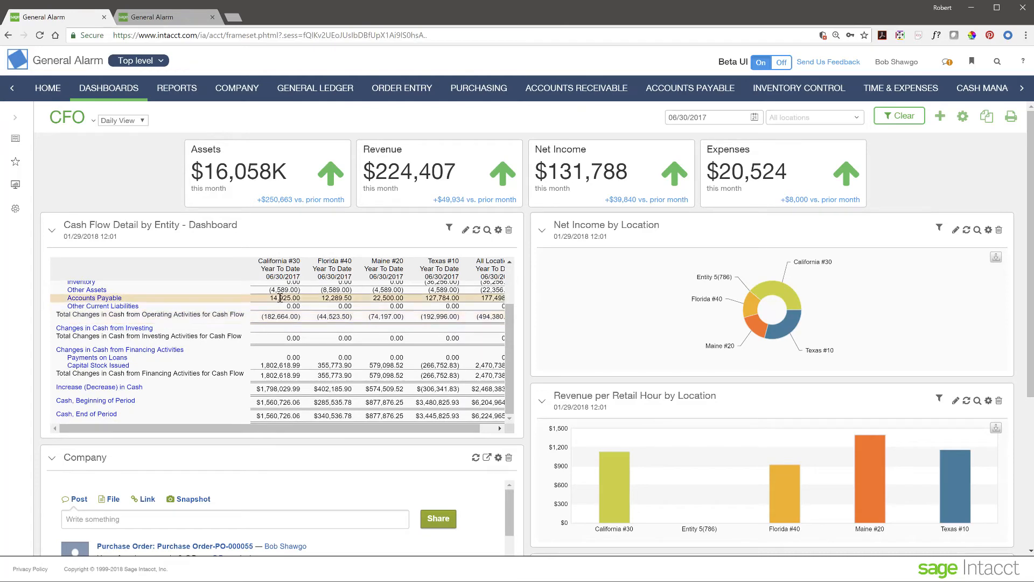
{"action": "left_click_drag", "start_coordinate": [275, 429], "coordinate": [383, 451]}
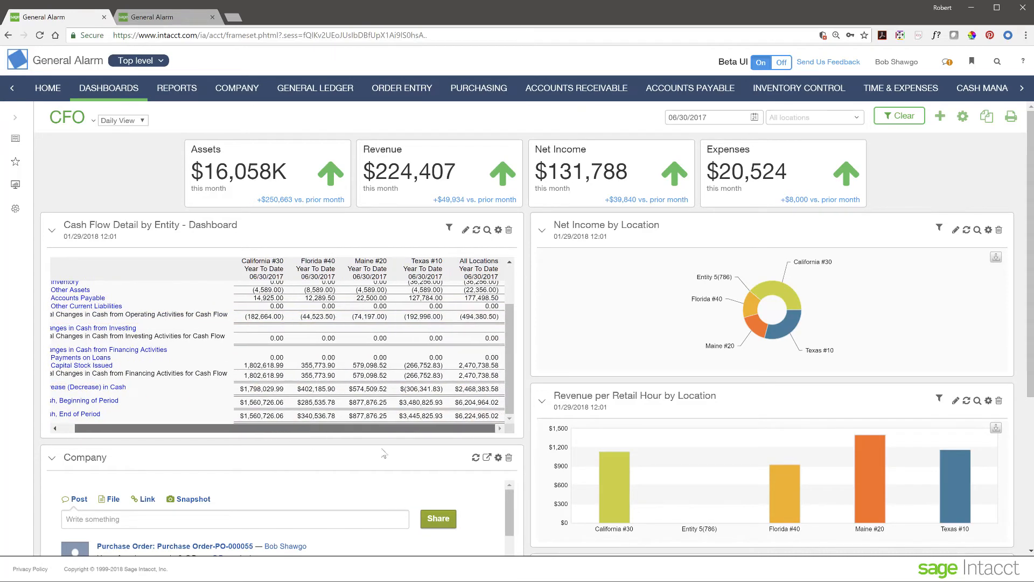
{"action": "scroll", "coordinate": [248, 350], "scroll_direction": "up", "scroll_amount": 2}
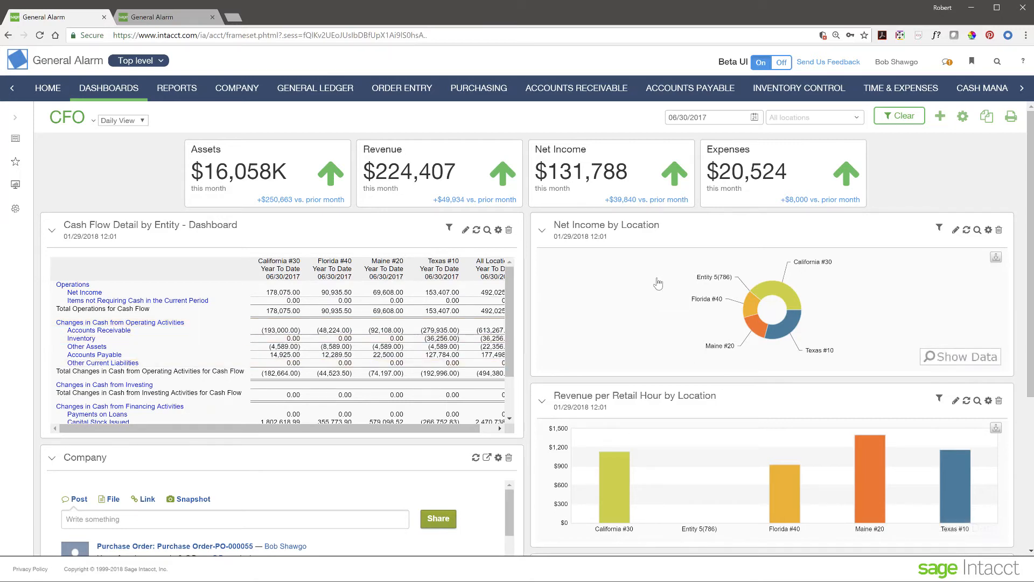
{"action": "mouse_move", "coordinate": [764, 311]}
{"action": "mouse_move", "coordinate": [794, 305]}
{"action": "left_click", "coordinate": [751, 310]}
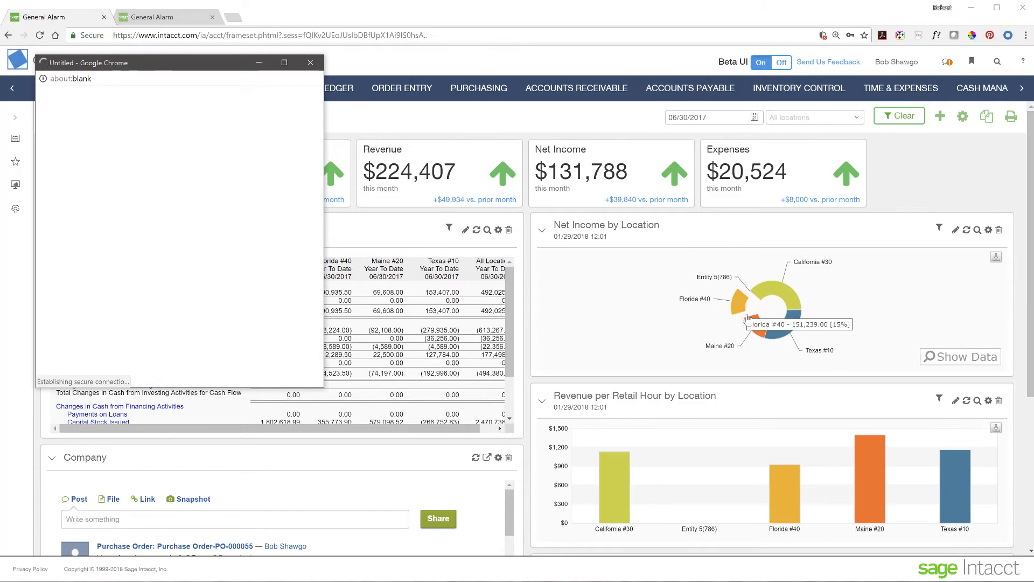
{"action": "left_click_drag", "start_coordinate": [200, 69], "coordinate": [536, 134]}
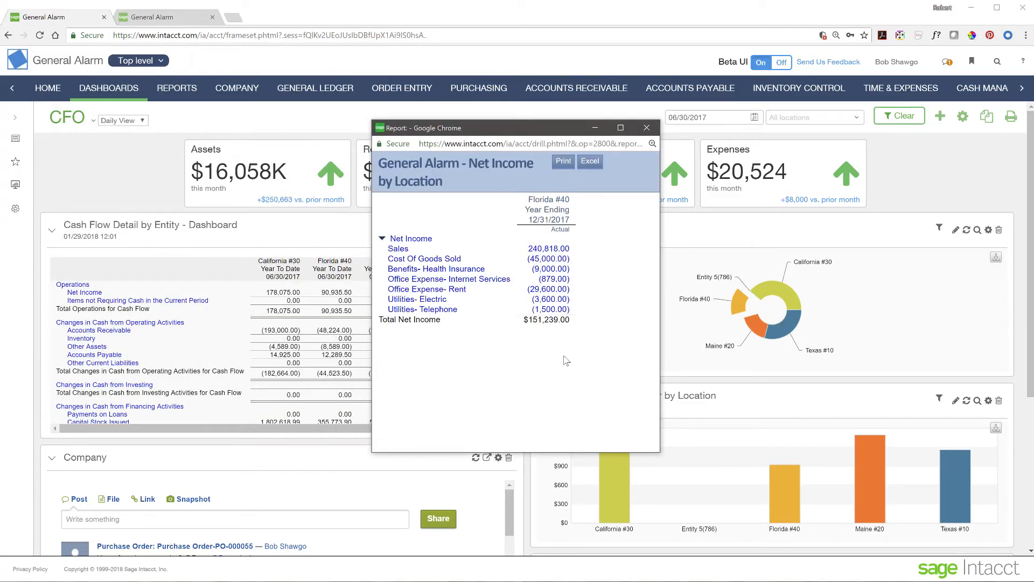
{"action": "mouse_move", "coordinate": [734, 309]}
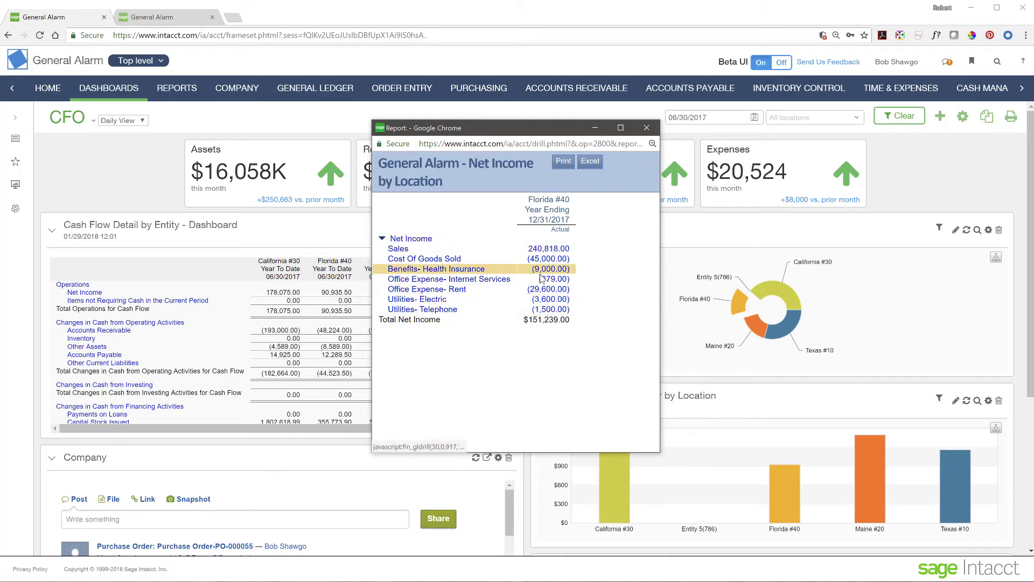
{"action": "left_click", "coordinate": [647, 128]}
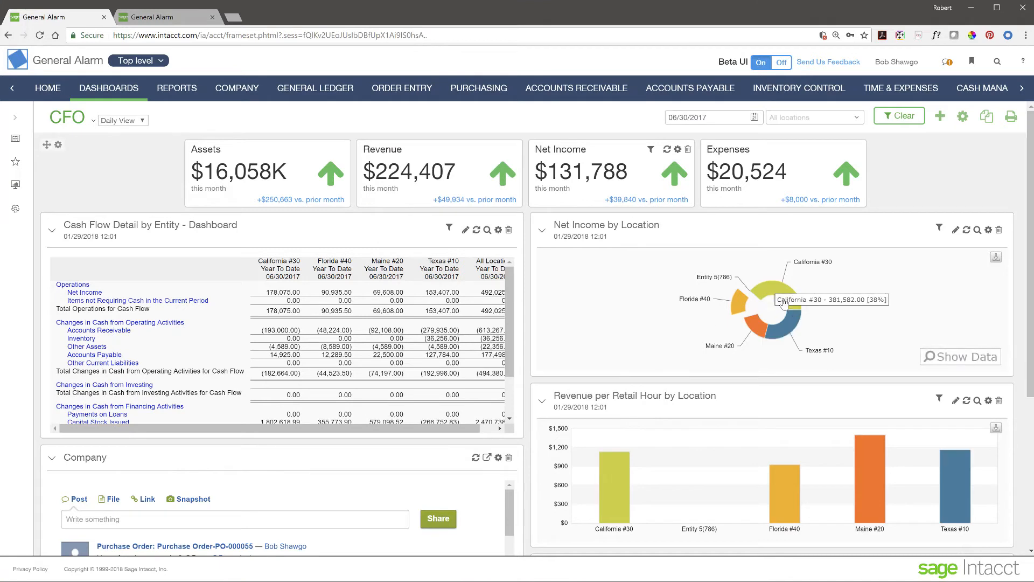
{"action": "mouse_move", "coordinate": [832, 308]}
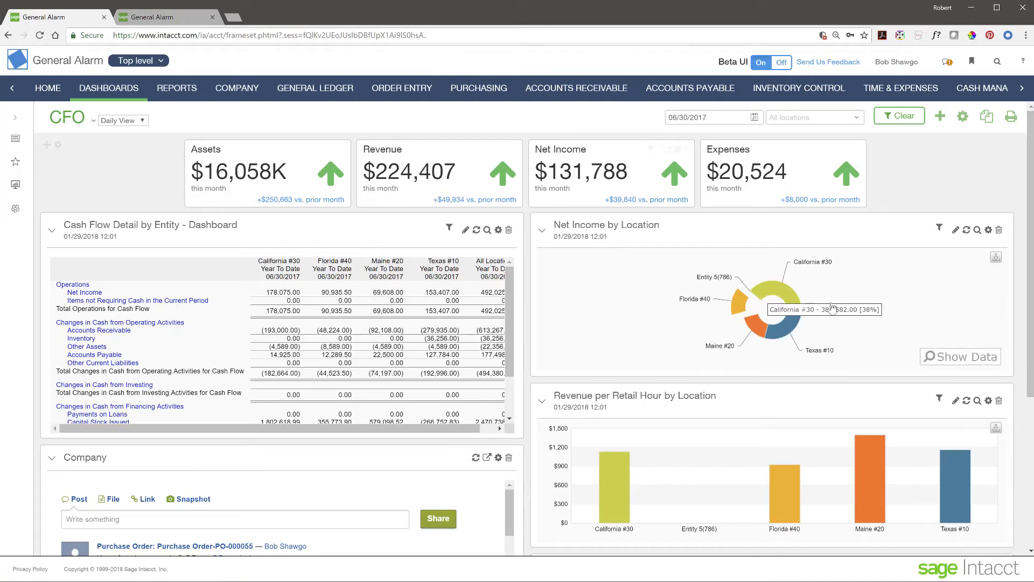
{"action": "left_click", "coordinate": [965, 362]}
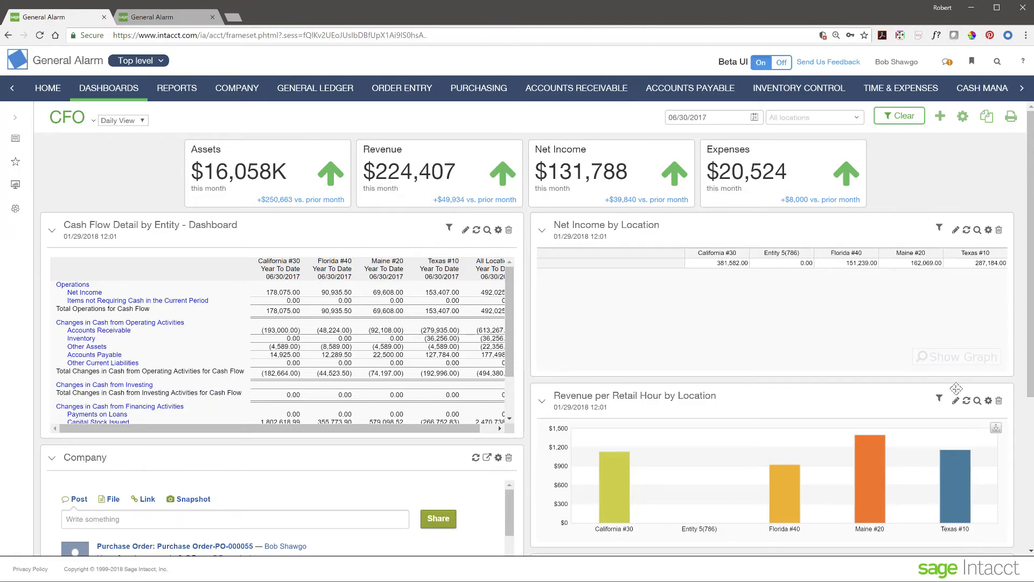
{"action": "left_click", "coordinate": [970, 358]}
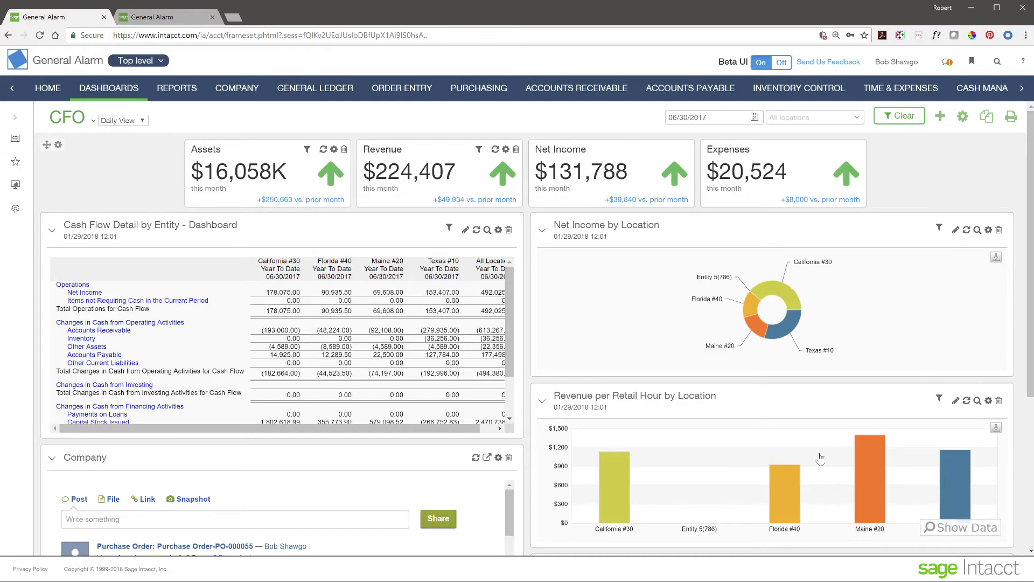
{"action": "scroll", "coordinate": [819, 457], "scroll_direction": "down", "scroll_amount": 2}
{"action": "scroll", "coordinate": [819, 457], "scroll_direction": "down", "scroll_amount": 1}
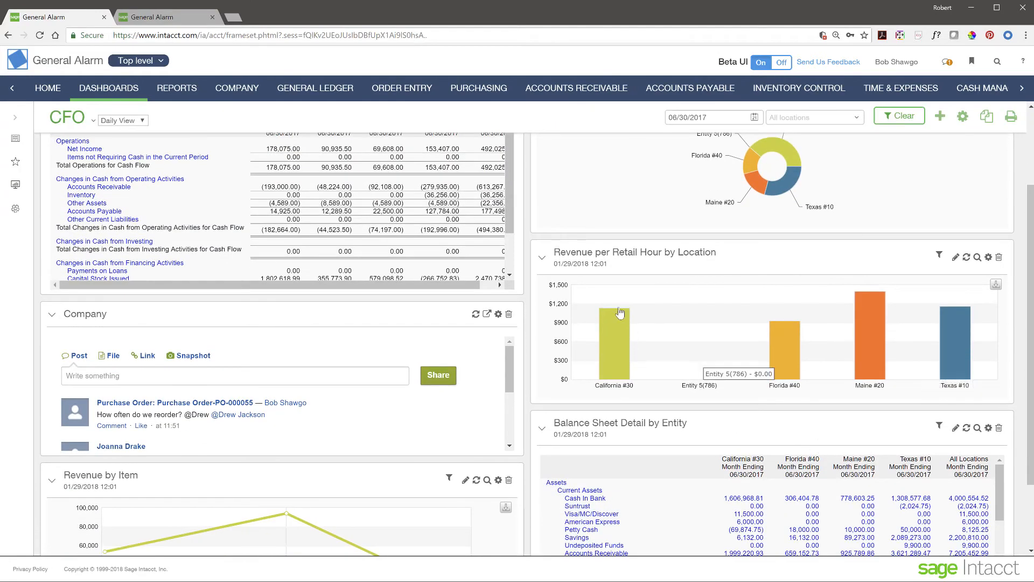
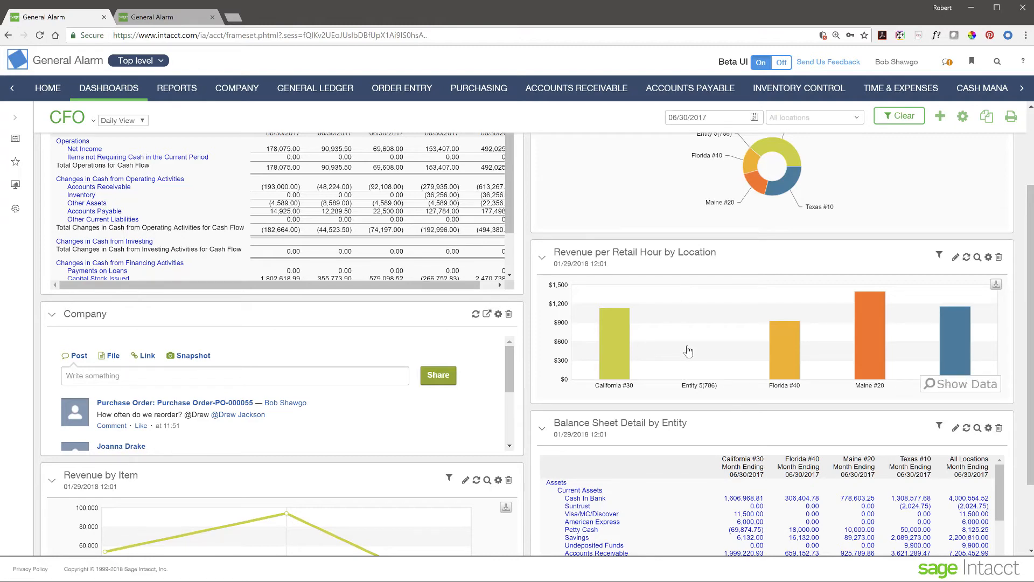
Step: Scroll through the CFO Daily View dashboard to review its panels
{"action": "scroll", "coordinate": [689, 351], "scroll_direction": "up", "scroll_amount": 3}
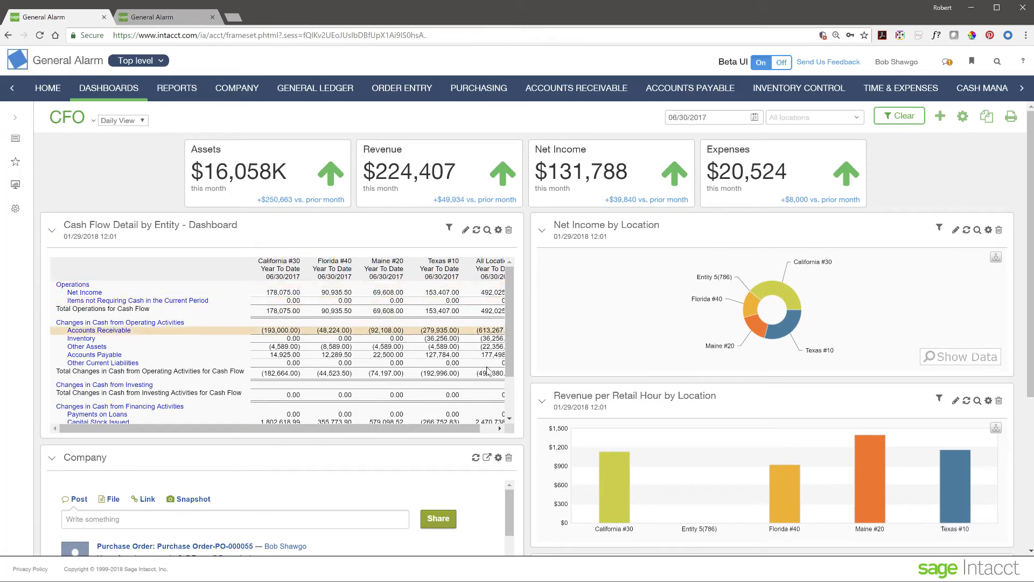
{"action": "scroll", "coordinate": [711, 446], "scroll_direction": "down", "scroll_amount": 4}
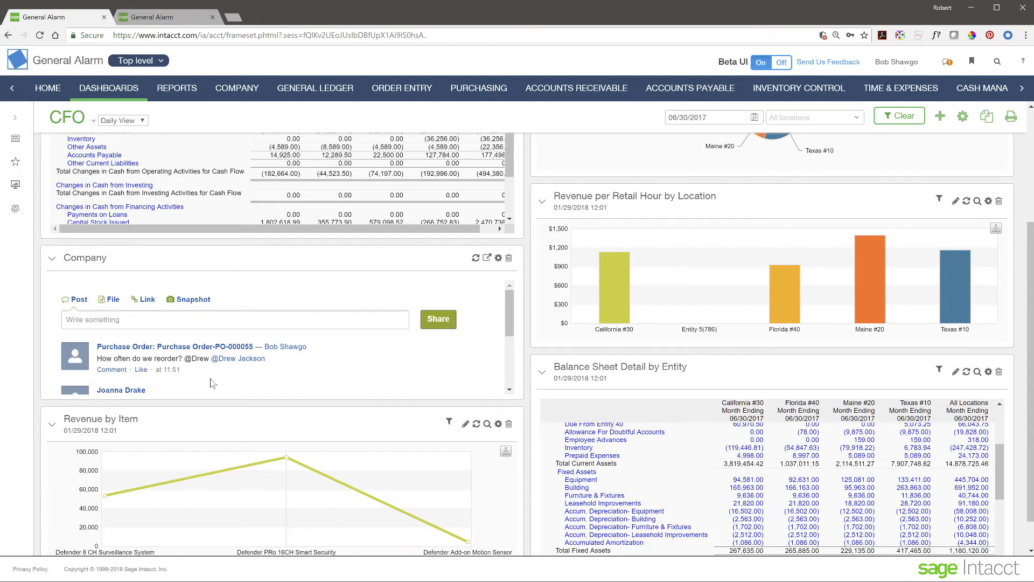
{"action": "scroll", "coordinate": [211, 380], "scroll_direction": "down", "scroll_amount": 3}
{"action": "scroll", "coordinate": [213, 380], "scroll_direction": "up", "scroll_amount": 3}
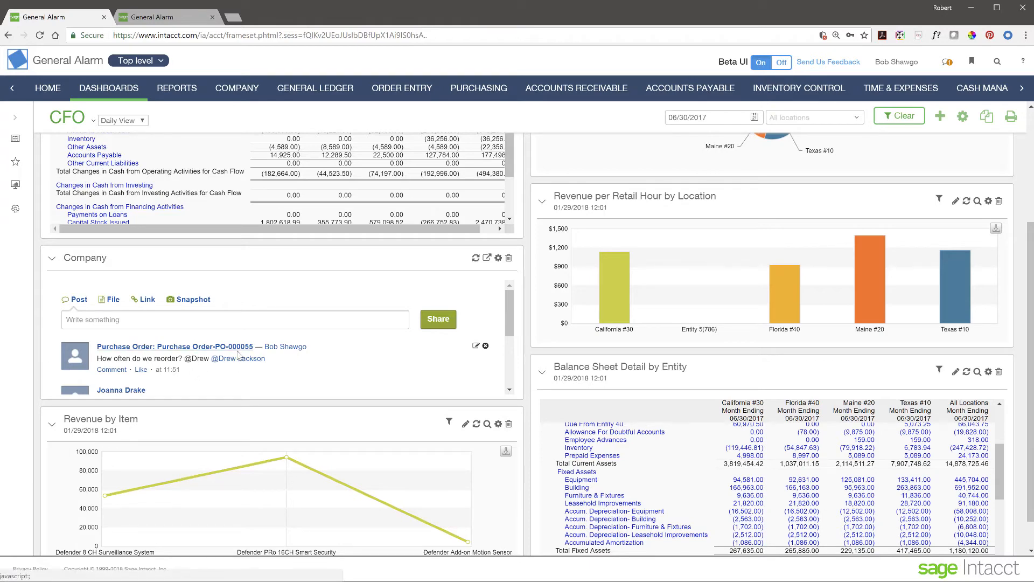
{"action": "scroll", "coordinate": [402, 373], "scroll_direction": "down", "scroll_amount": 3}
{"action": "scroll", "coordinate": [403, 373], "scroll_direction": "up", "scroll_amount": 5}
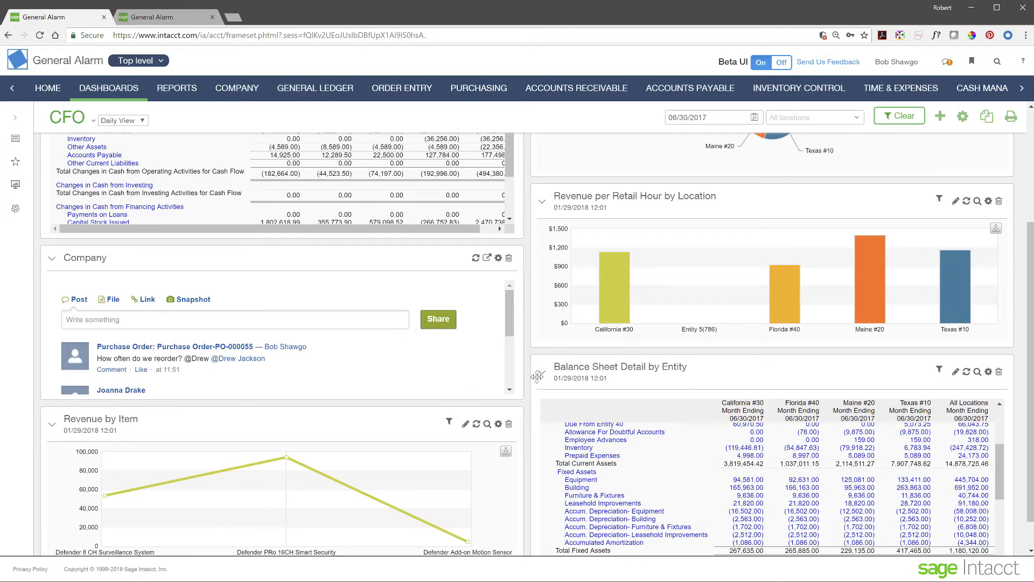
{"action": "scroll", "coordinate": [530, 377], "scroll_direction": "up", "scroll_amount": 4}
{"action": "scroll", "coordinate": [535, 325], "scroll_direction": "down", "scroll_amount": 5}
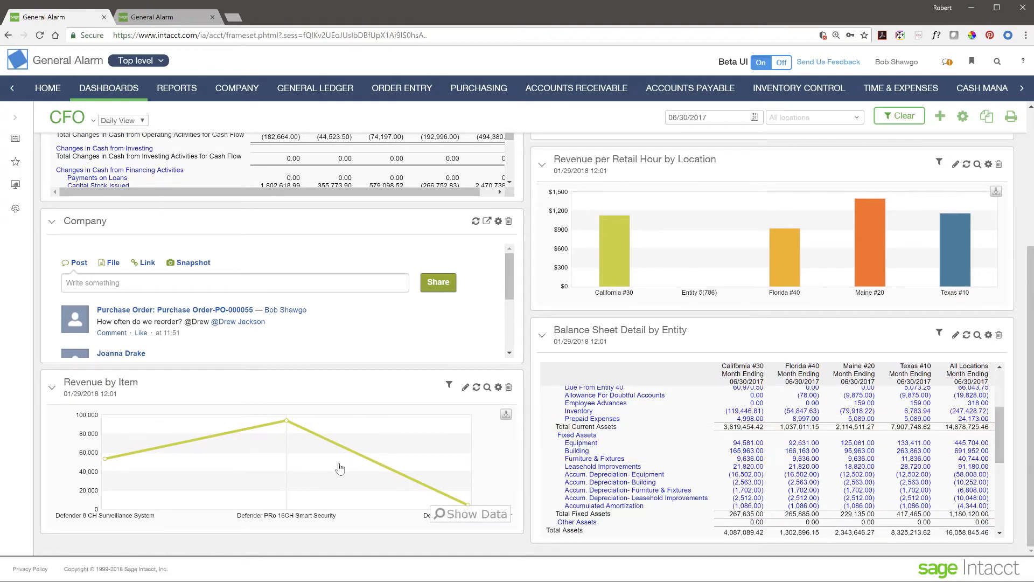
{"action": "scroll", "coordinate": [537, 427], "scroll_direction": "up", "scroll_amount": 5}
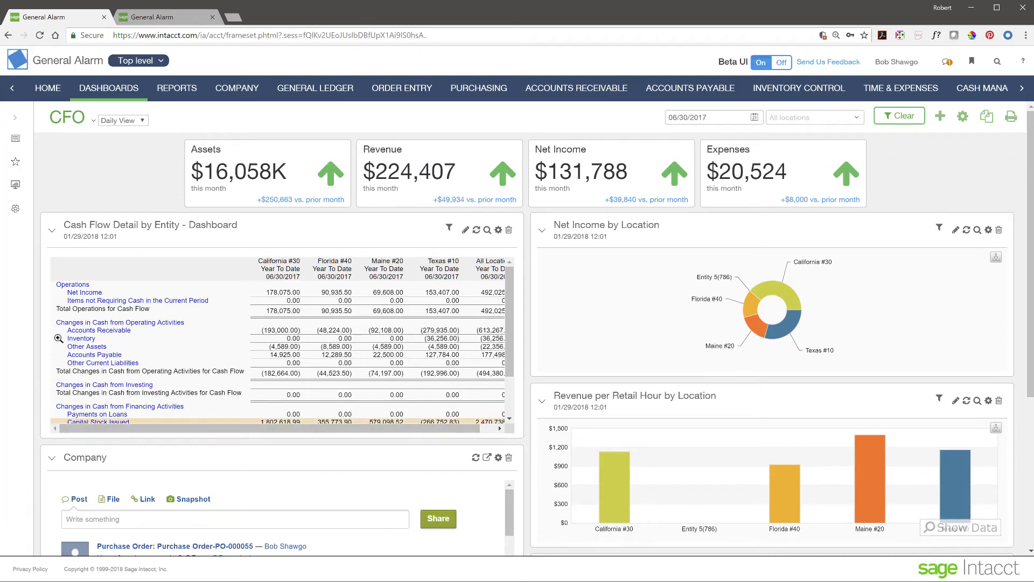
Step: Move from CFO Sales View to the Purchasing Operations dashboard and scan its panels
{"action": "left_click", "coordinate": [16, 164]}
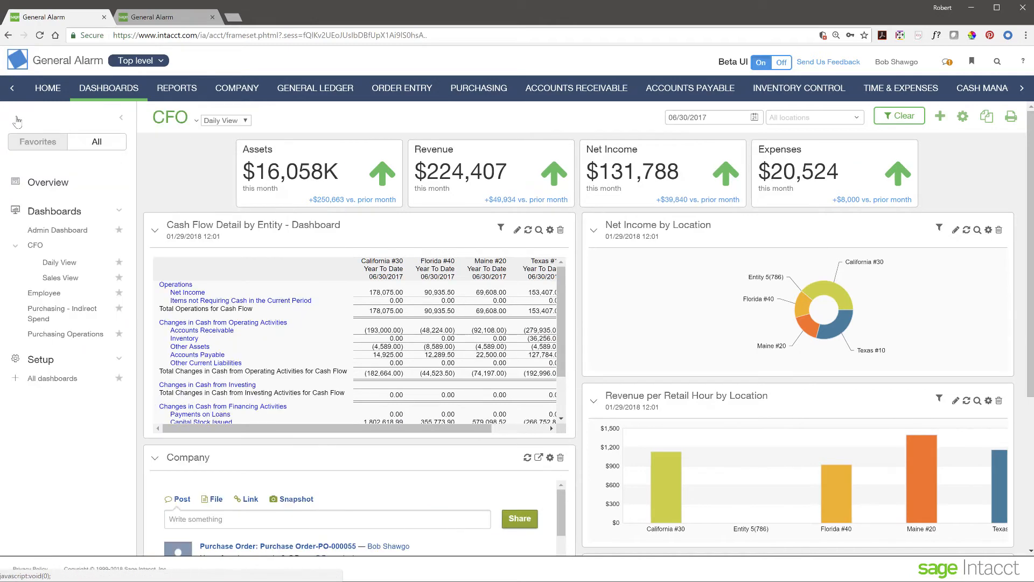
{"action": "left_click", "coordinate": [60, 278]}
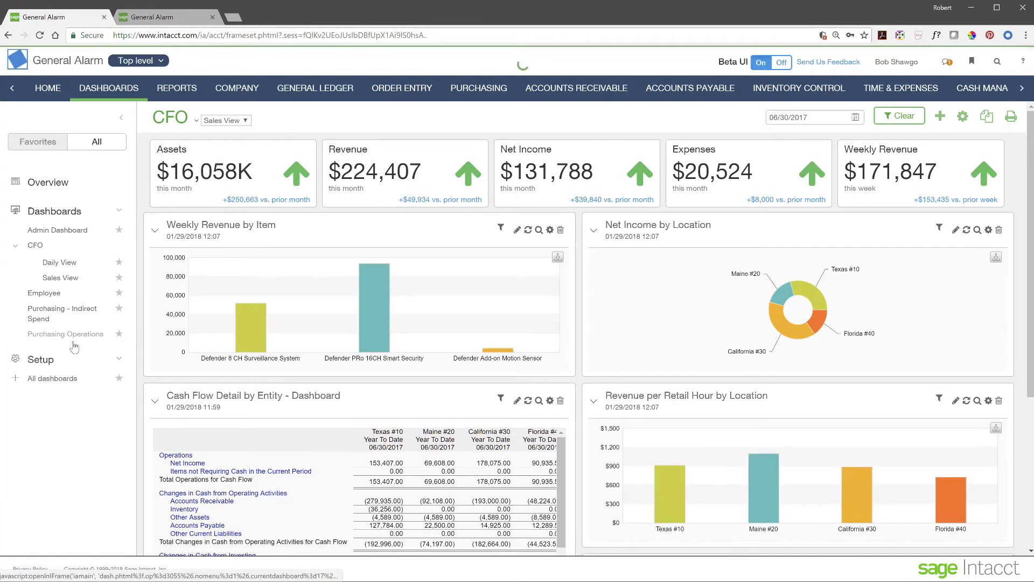
{"action": "left_click", "coordinate": [66, 334]}
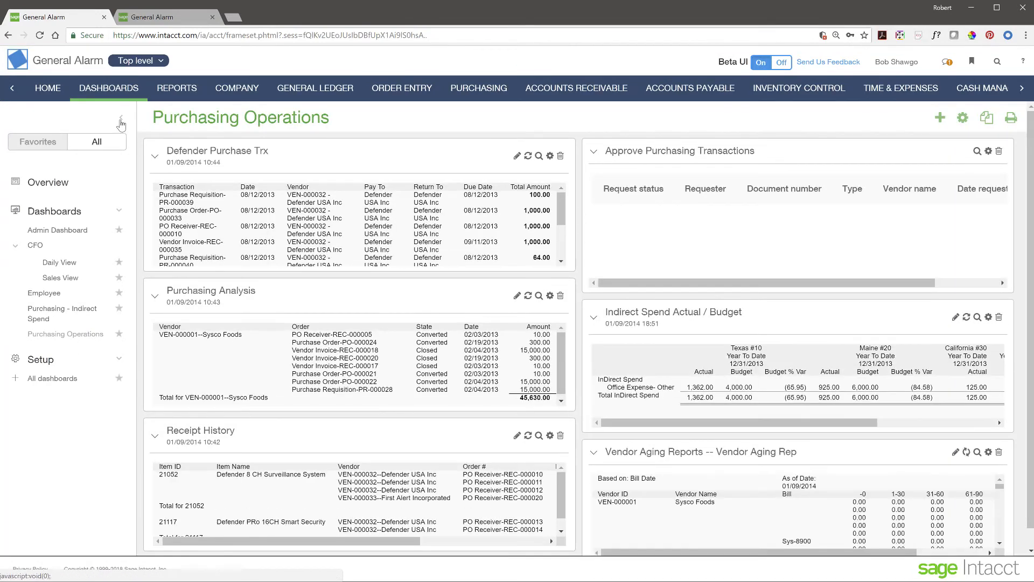
{"action": "left_click", "coordinate": [122, 117]}
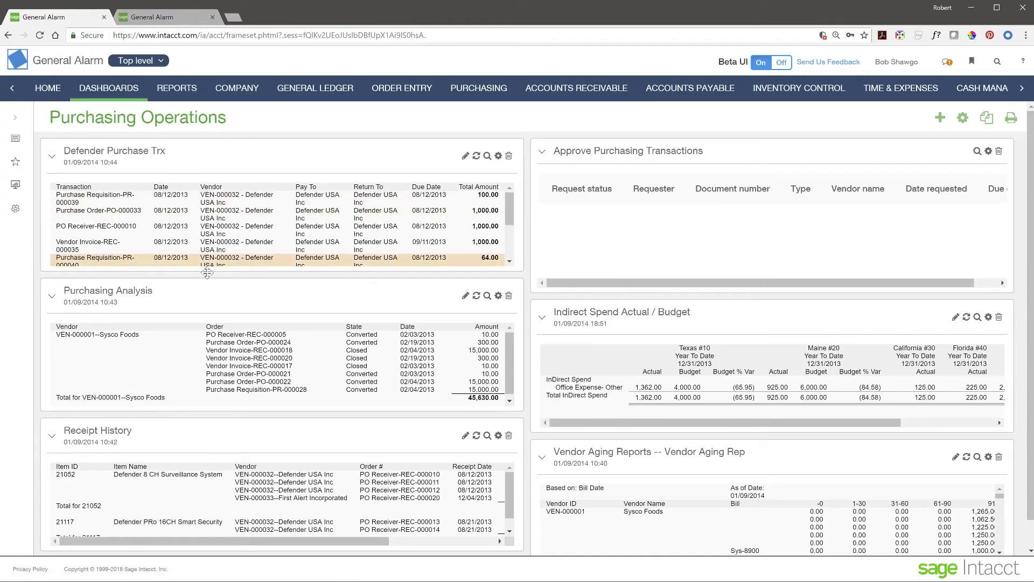
{"action": "scroll", "coordinate": [273, 413], "scroll_direction": "down", "scroll_amount": 1}
{"action": "scroll", "coordinate": [282, 489], "scroll_direction": "up", "scroll_amount": 1}
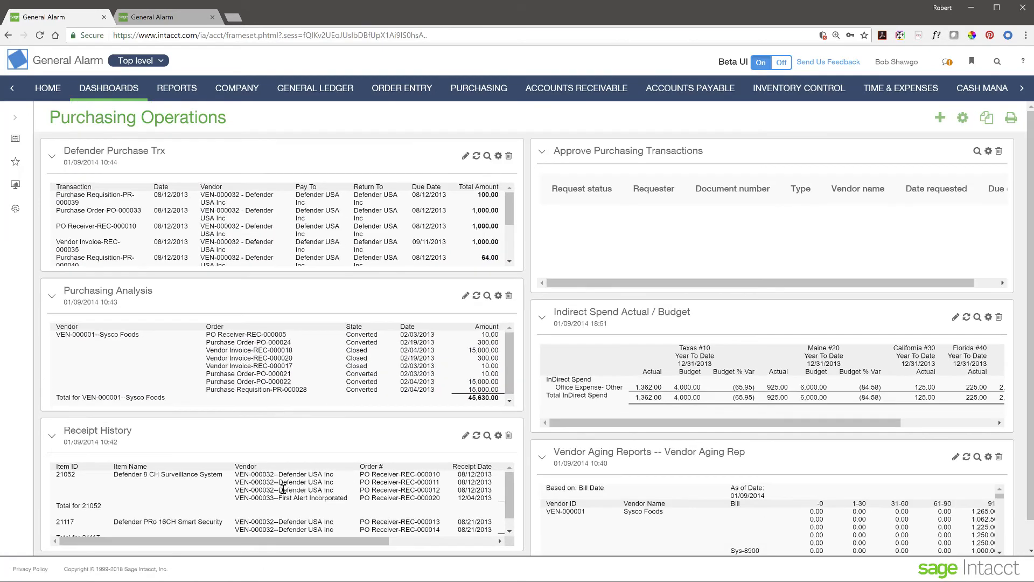
{"action": "scroll", "coordinate": [722, 476], "scroll_direction": "down", "scroll_amount": 3}
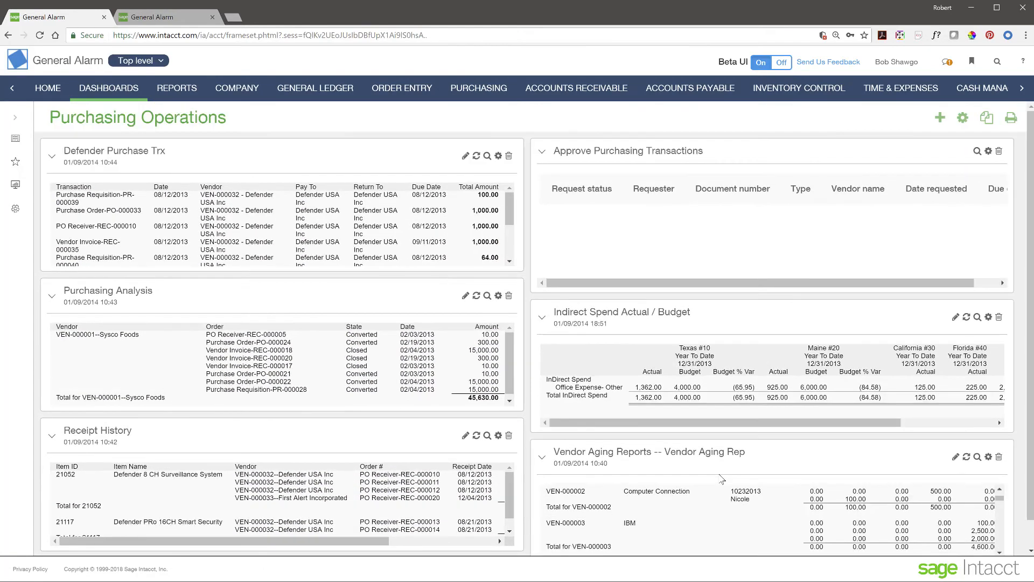
{"action": "scroll", "coordinate": [722, 478], "scroll_direction": "up", "scroll_amount": 1}
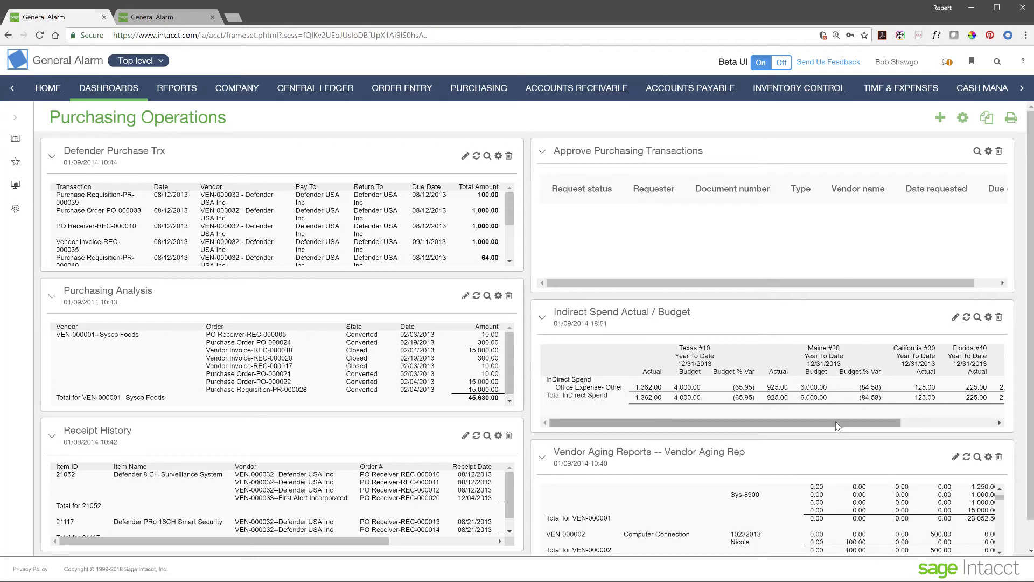
{"action": "left_click", "coordinate": [488, 157]}
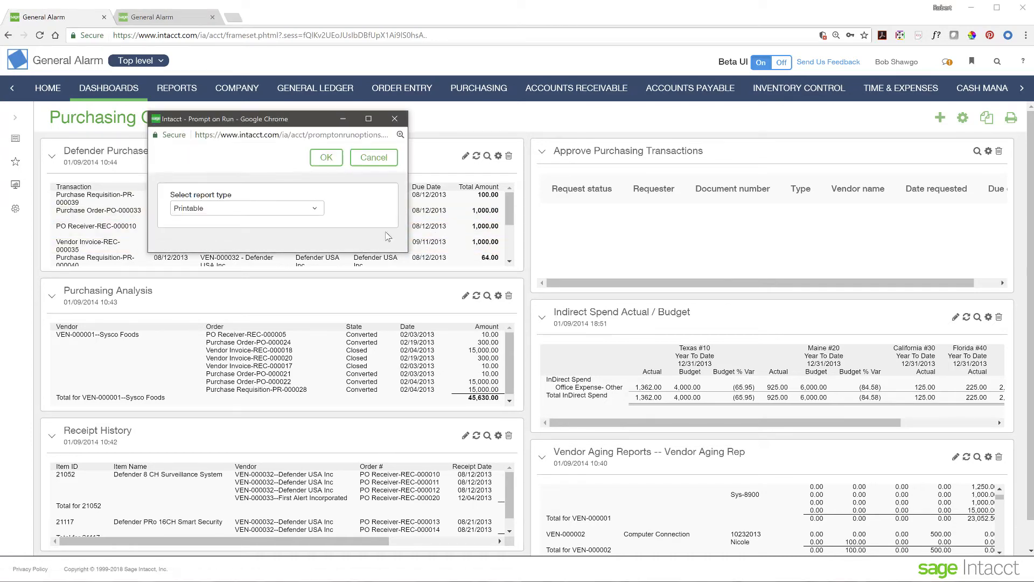
{"action": "left_click", "coordinate": [335, 157]}
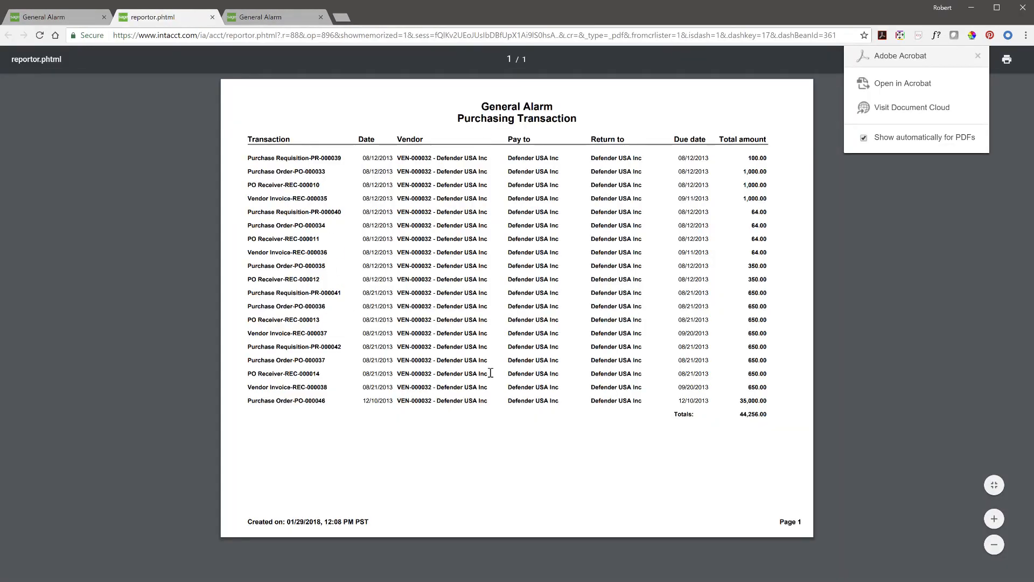
{"action": "left_click", "coordinate": [979, 56]}
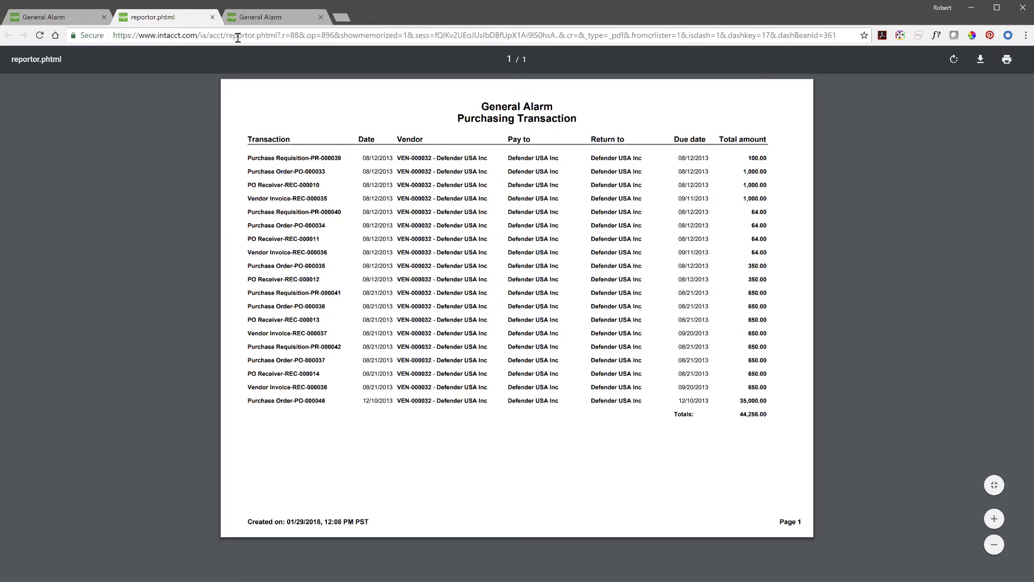
{"action": "left_click", "coordinate": [212, 17]}
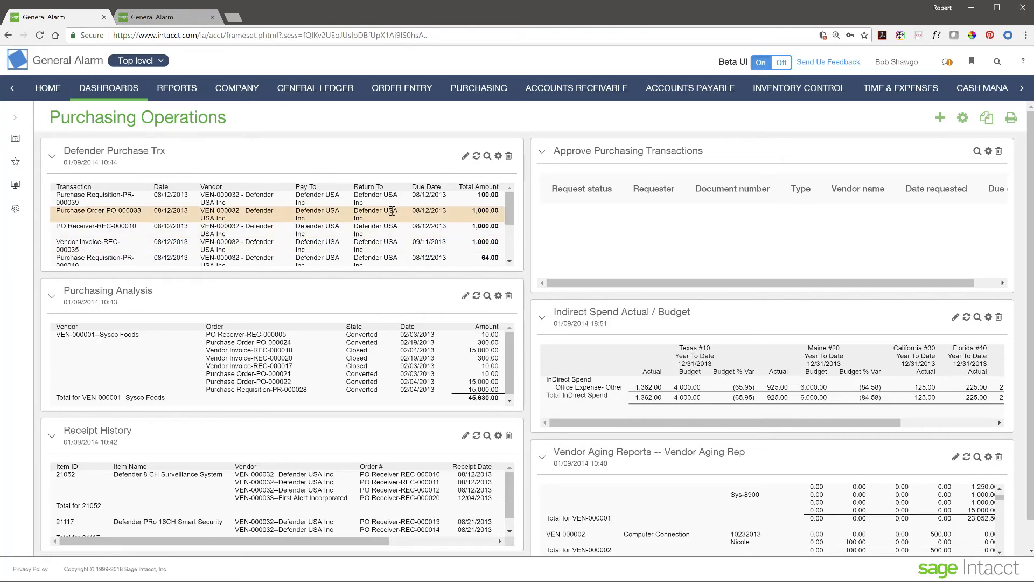
{"action": "left_click", "coordinate": [487, 156]}
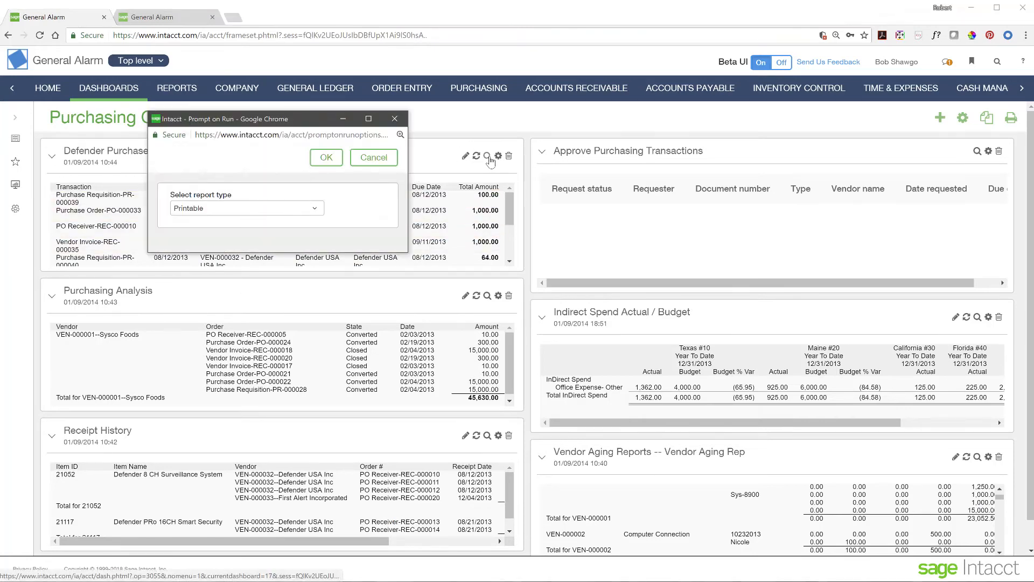
{"action": "left_click", "coordinate": [294, 210]}
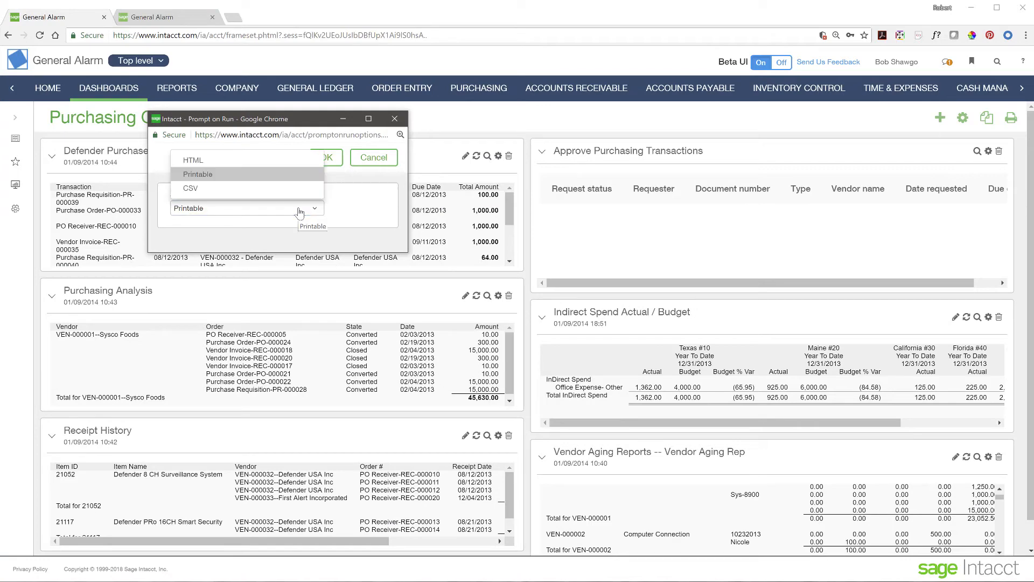
{"action": "left_click", "coordinate": [238, 161]}
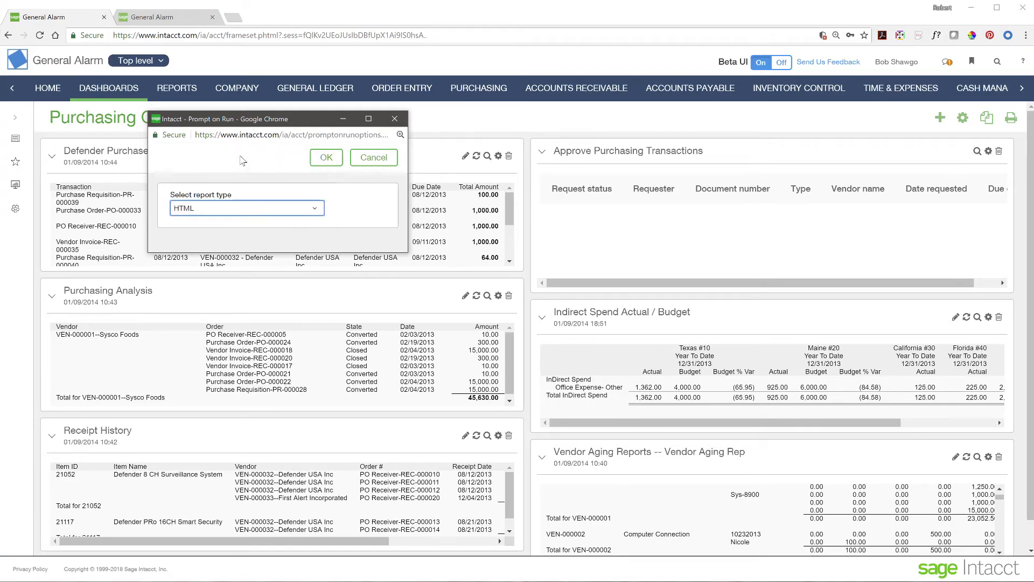
{"action": "left_click", "coordinate": [326, 157]}
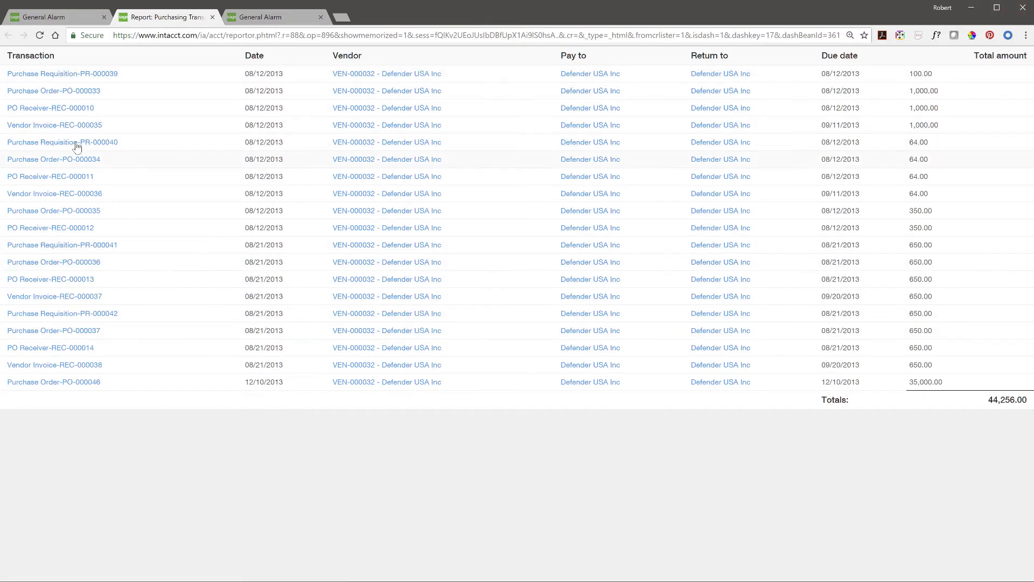
{"action": "left_click", "coordinate": [213, 17]}
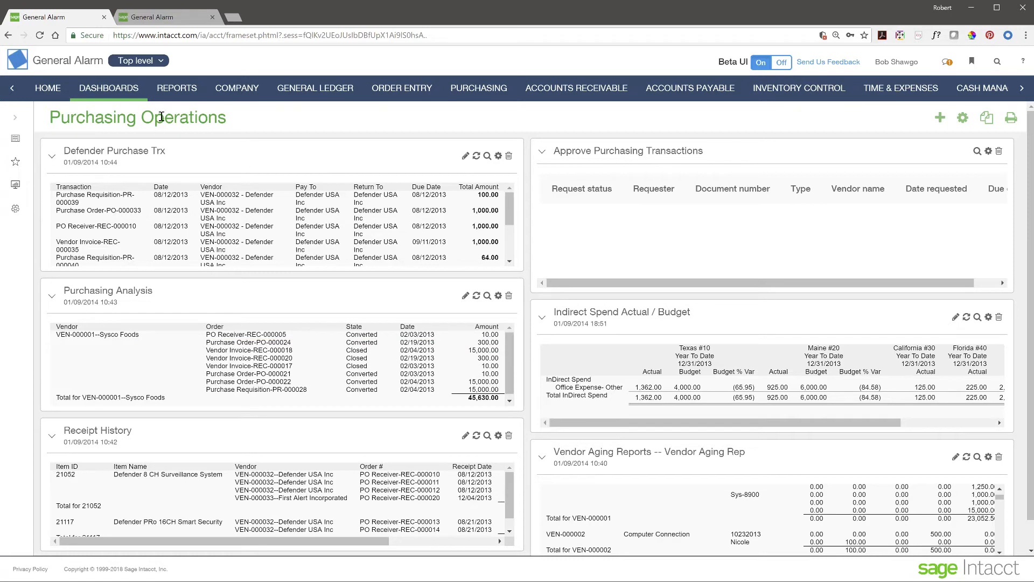
{"action": "left_click", "coordinate": [173, 87]}
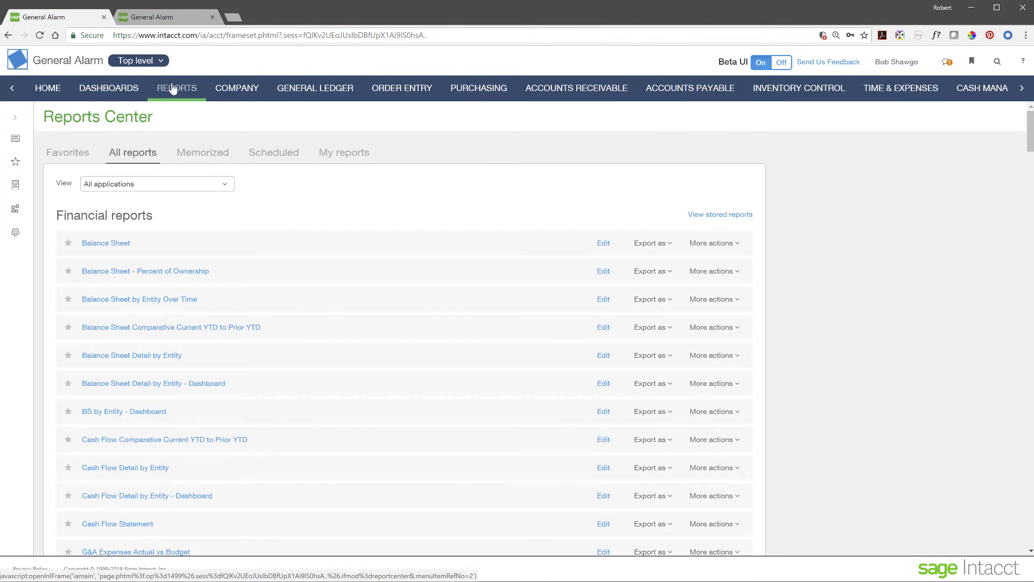
{"action": "left_click", "coordinate": [15, 123]}
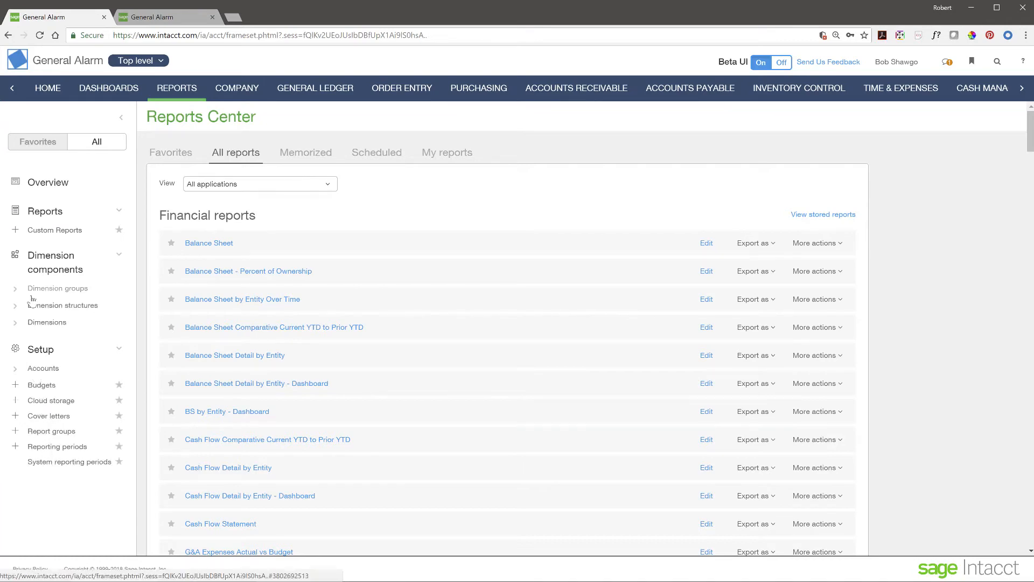
{"action": "left_click", "coordinate": [16, 289]}
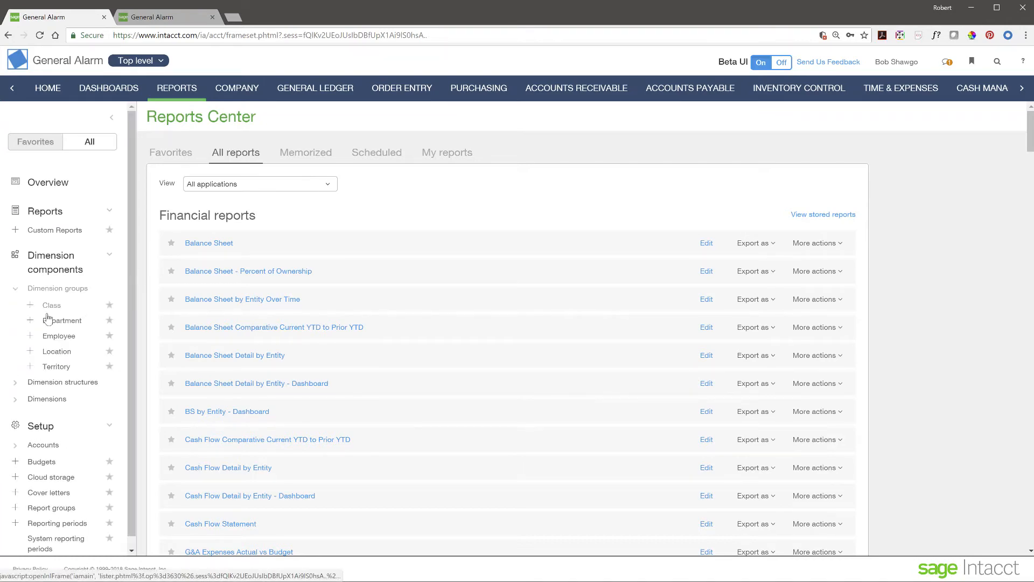
{"action": "left_click", "coordinate": [14, 383]}
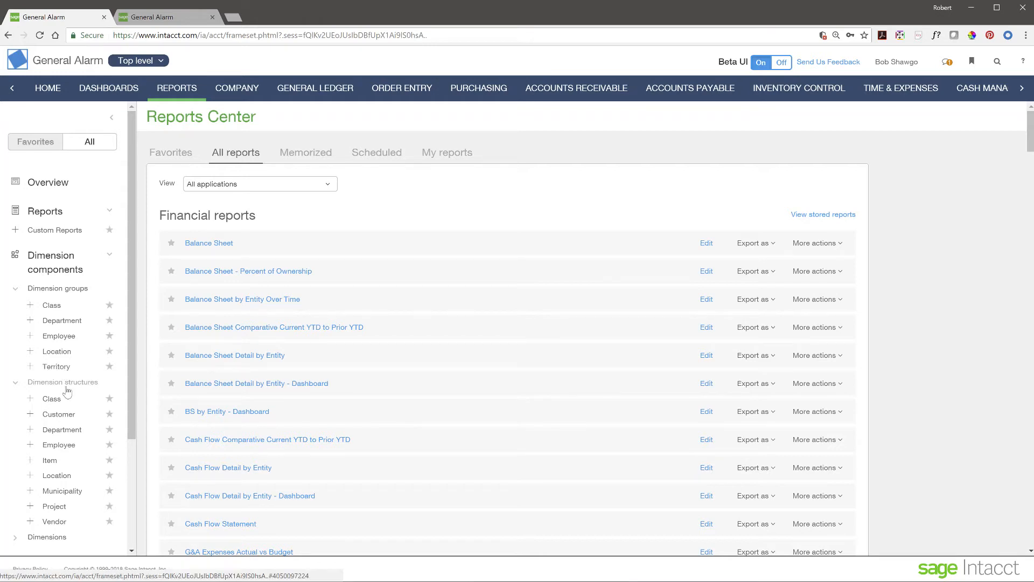
{"action": "scroll", "coordinate": [70, 409], "scroll_direction": "down", "scroll_amount": 2}
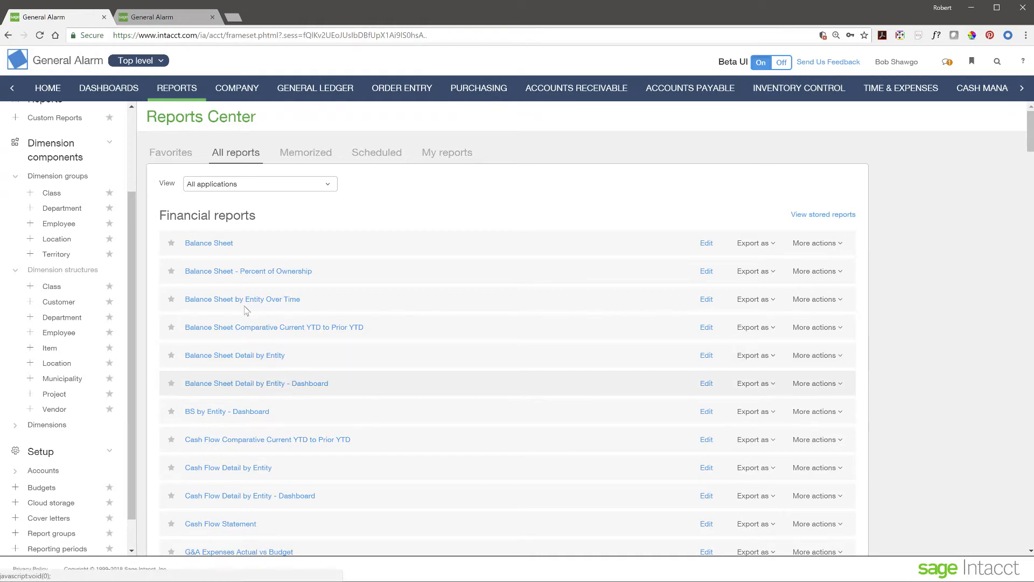
{"action": "left_click", "coordinate": [15, 270]}
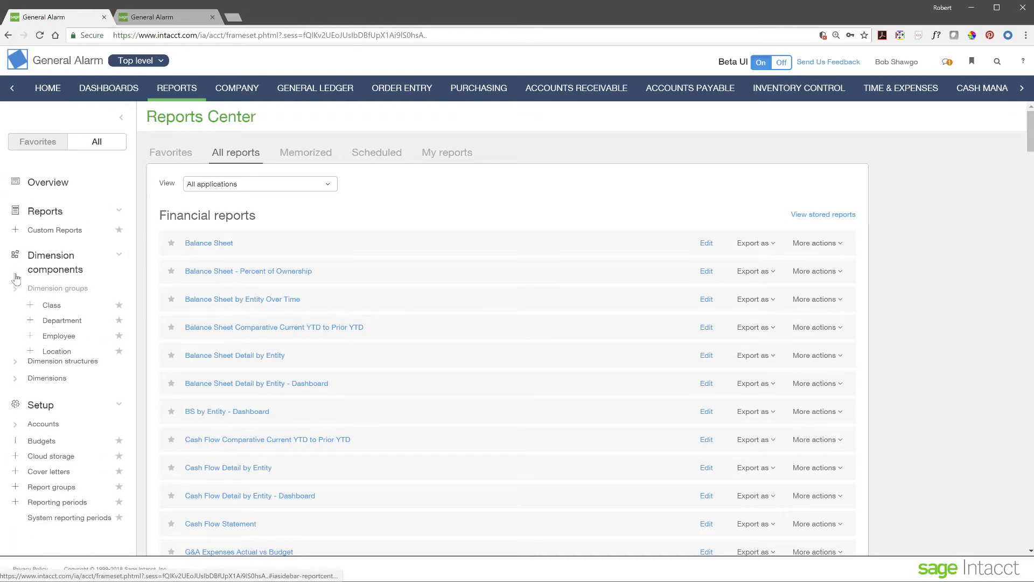
{"action": "left_click", "coordinate": [16, 277]}
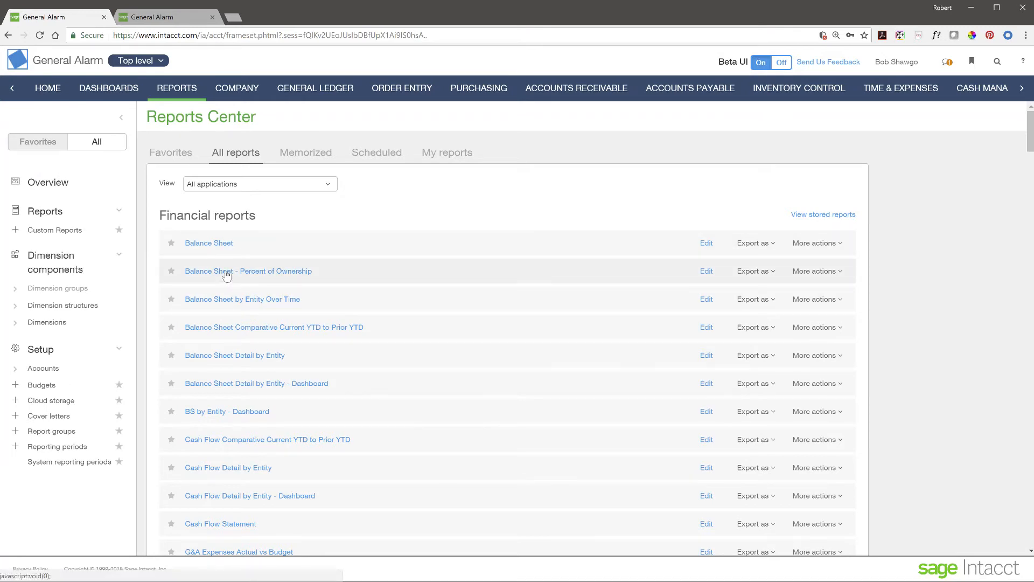
{"action": "left_click", "coordinate": [228, 300]}
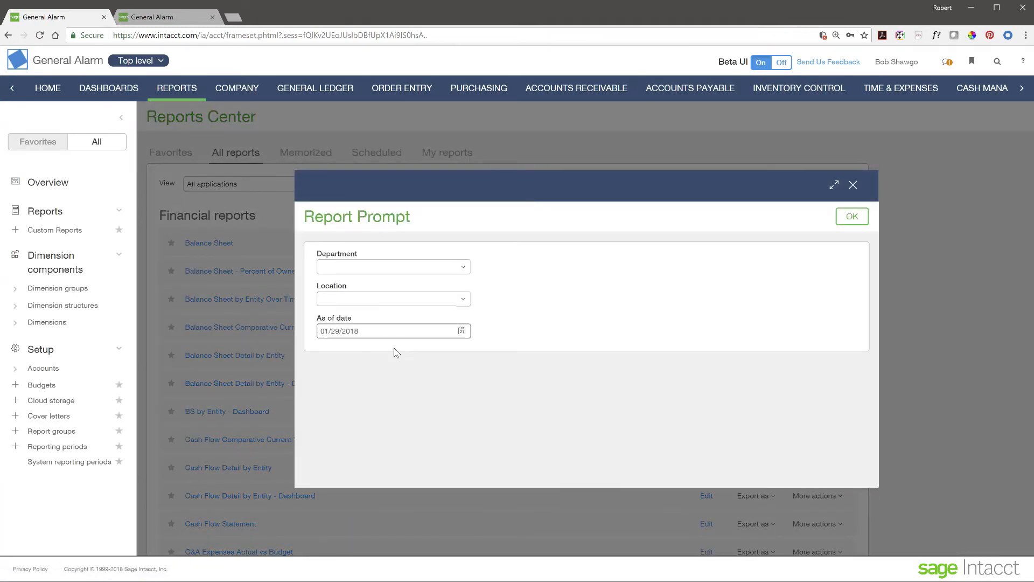
{"action": "left_click", "coordinate": [851, 217]}
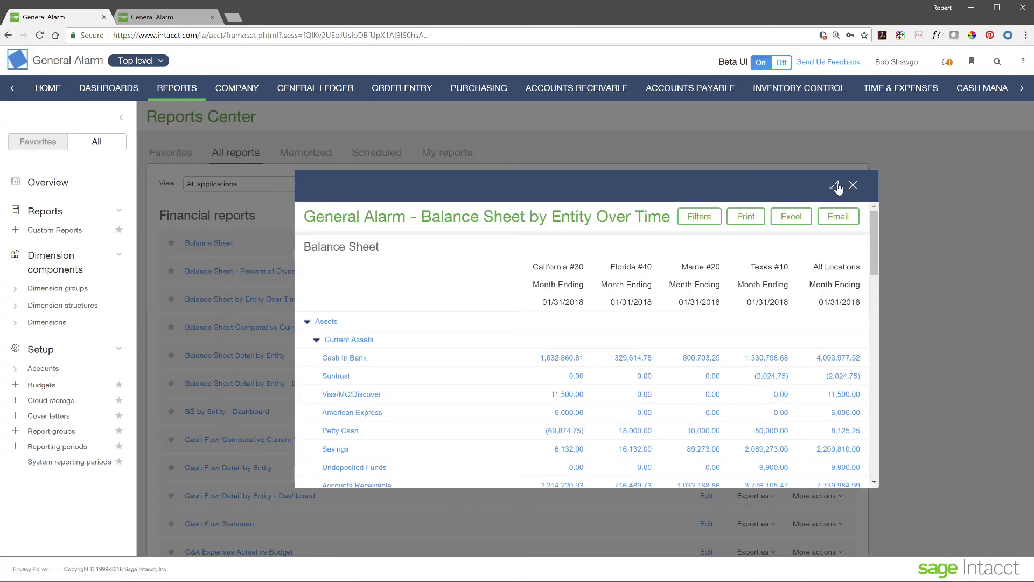
{"action": "left_click", "coordinate": [836, 186]}
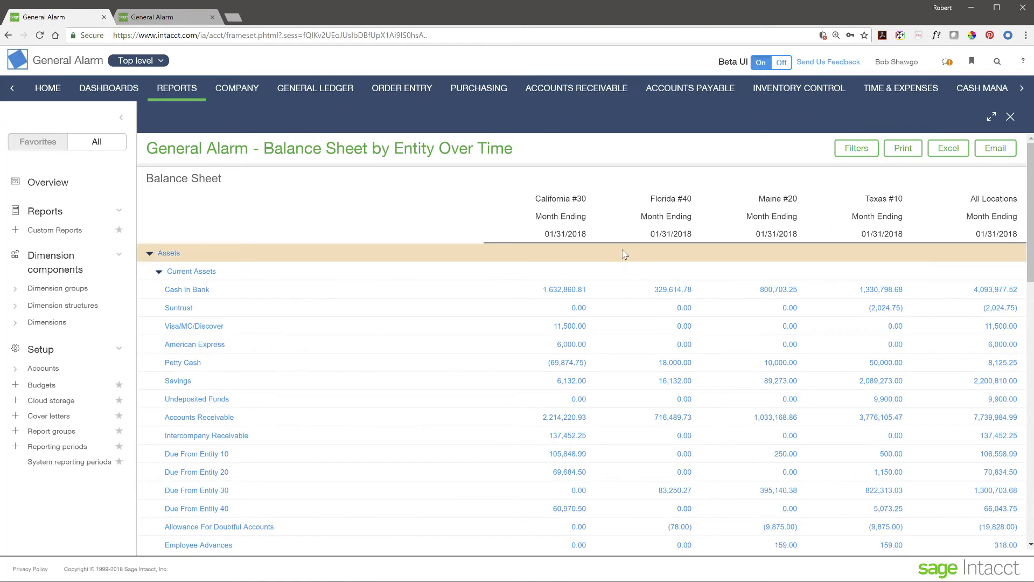
{"action": "scroll", "coordinate": [523, 416], "scroll_direction": "down", "scroll_amount": 4}
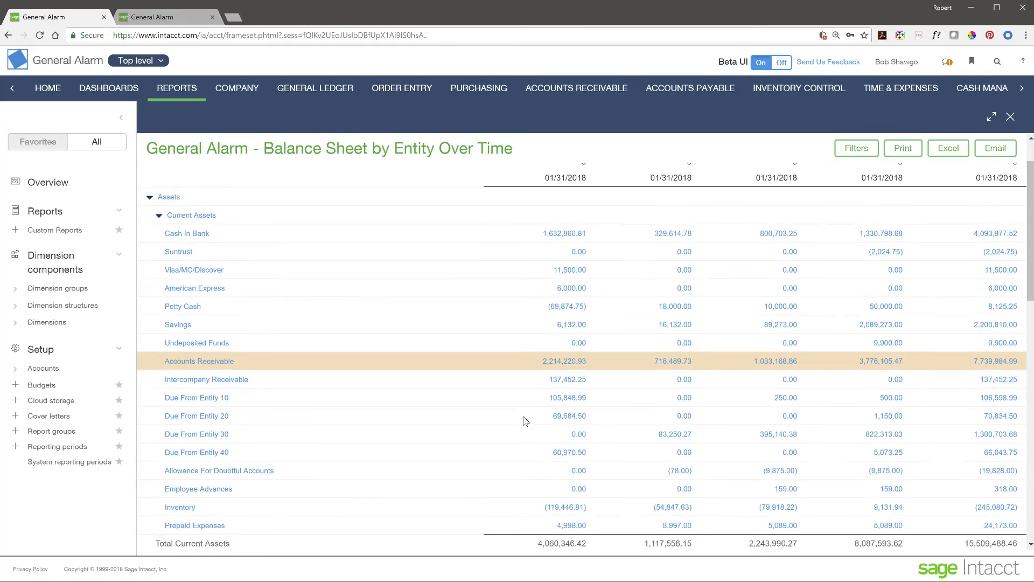
{"action": "scroll", "coordinate": [525, 420], "scroll_direction": "down", "scroll_amount": 4}
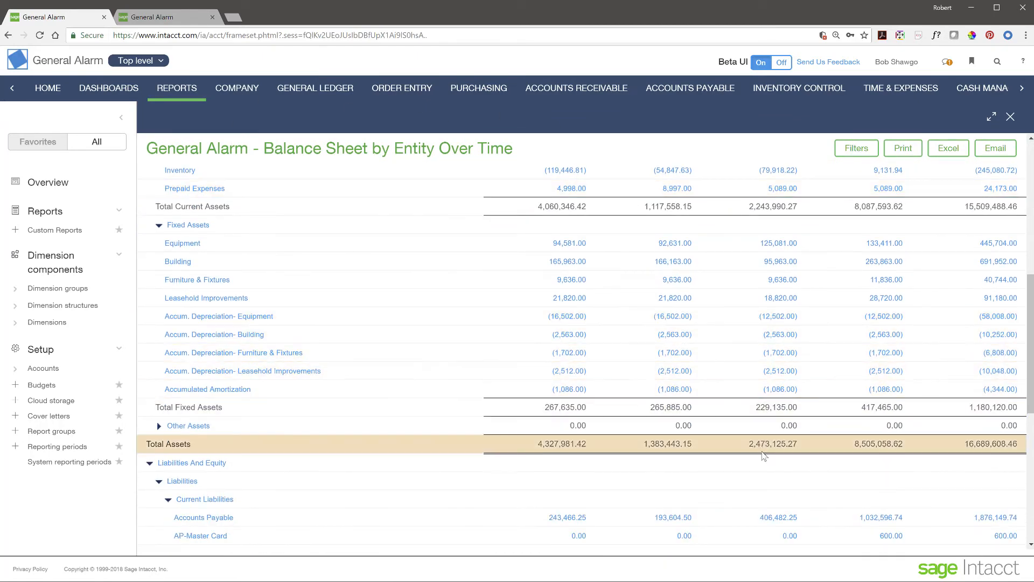
{"action": "scroll", "coordinate": [763, 466], "scroll_direction": "up", "scroll_amount": 2}
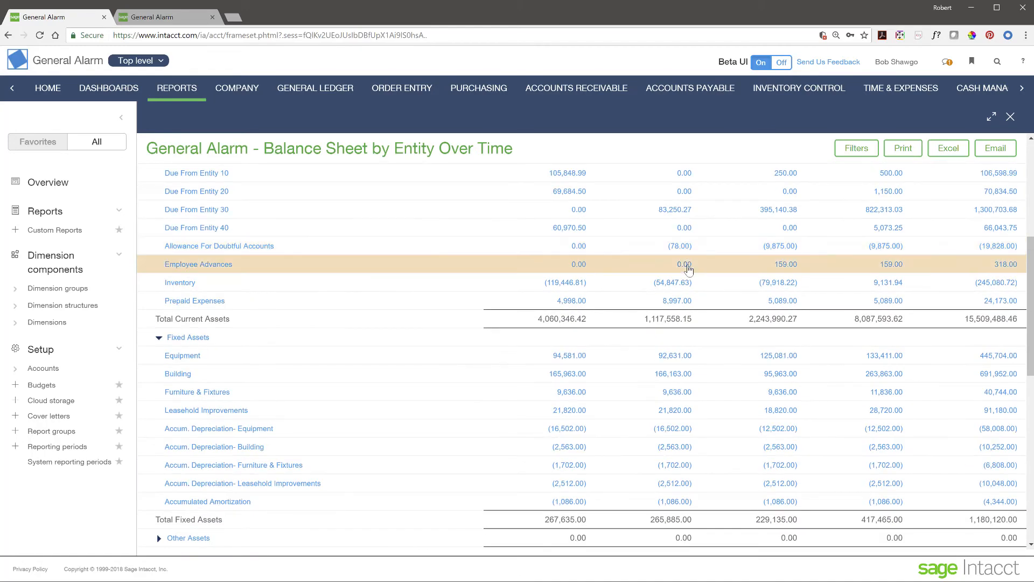
{"action": "scroll", "coordinate": [670, 392], "scroll_direction": "up", "scroll_amount": 6}
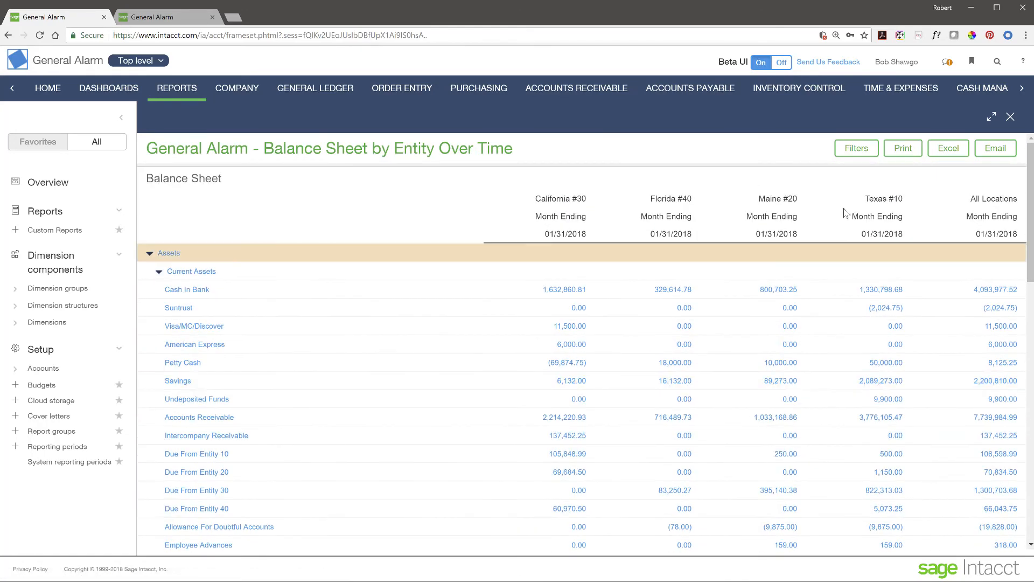
{"action": "left_click", "coordinate": [961, 152]}
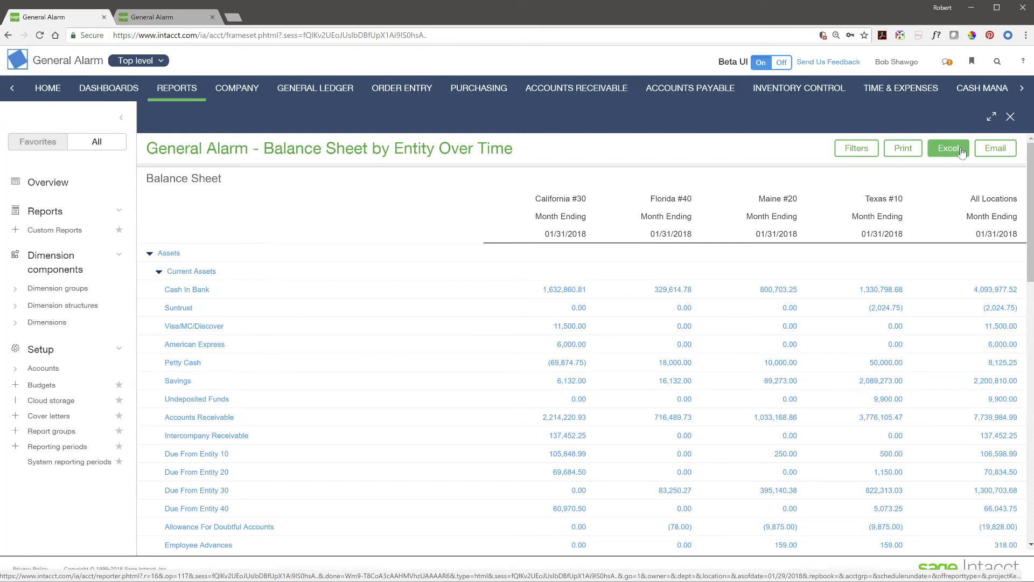
{"action": "left_click", "coordinate": [992, 117]}
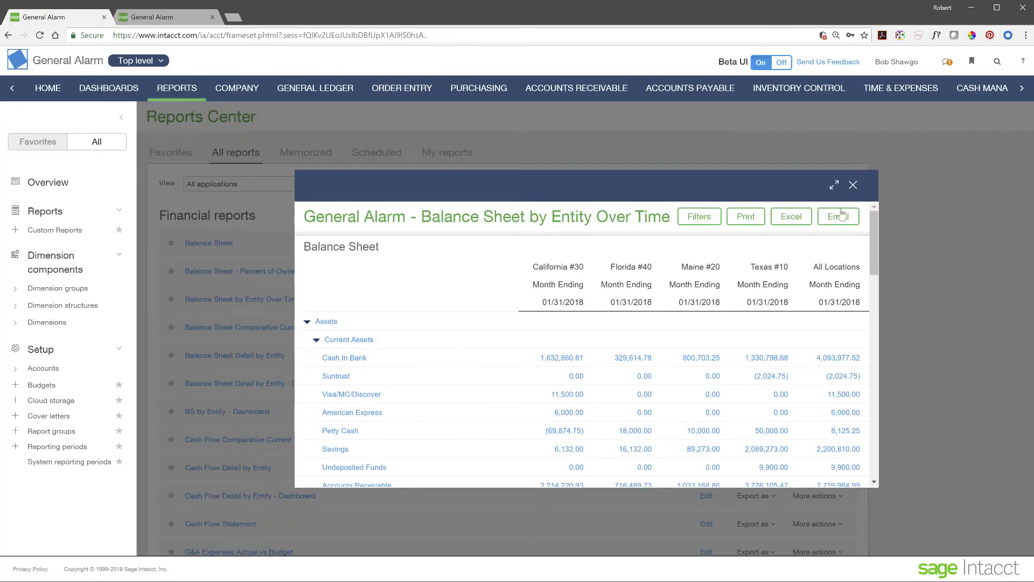
{"action": "left_click", "coordinate": [854, 185]}
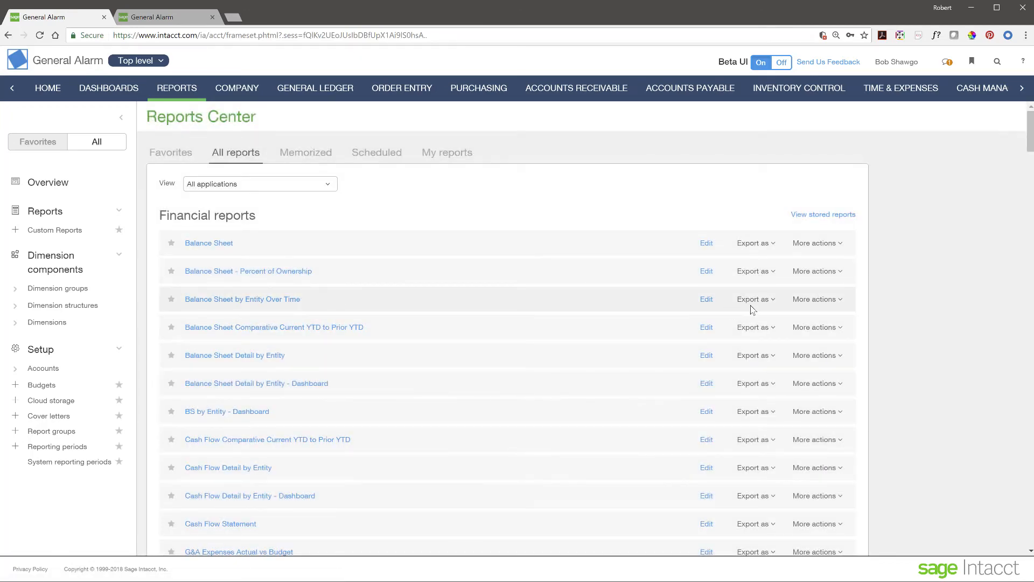
Step: Edit Balance Sheet by Entity Over Time in the Financial Report Writer, landing on Report Info
{"action": "left_click", "coordinate": [710, 303]}
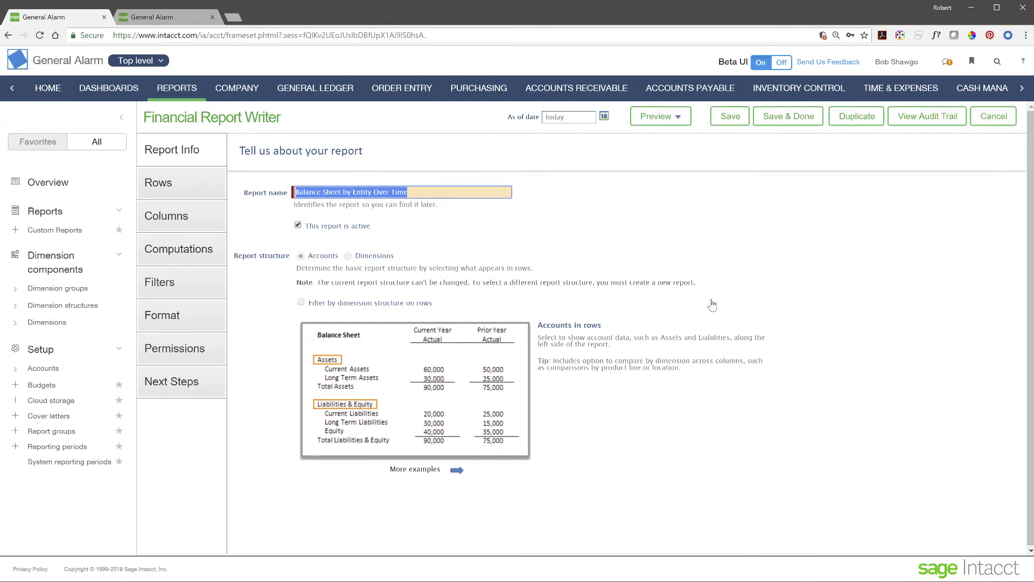
{"action": "left_click", "coordinate": [477, 237]}
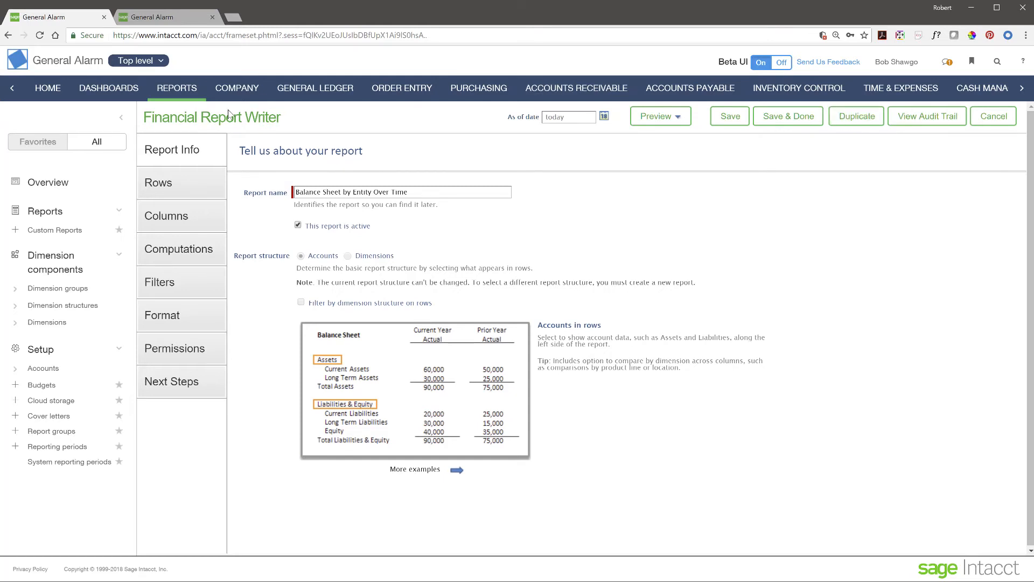
Step: Review the Rows and Columns definitions and Column 2 Actual settings, ending on Computations
{"action": "left_click", "coordinate": [171, 193]}
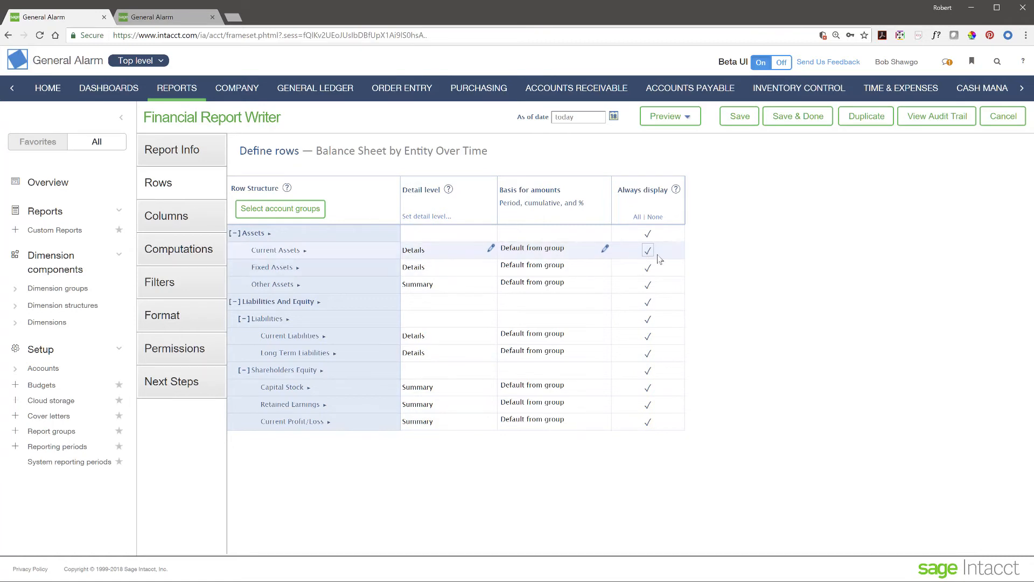
{"action": "left_click", "coordinate": [182, 223]}
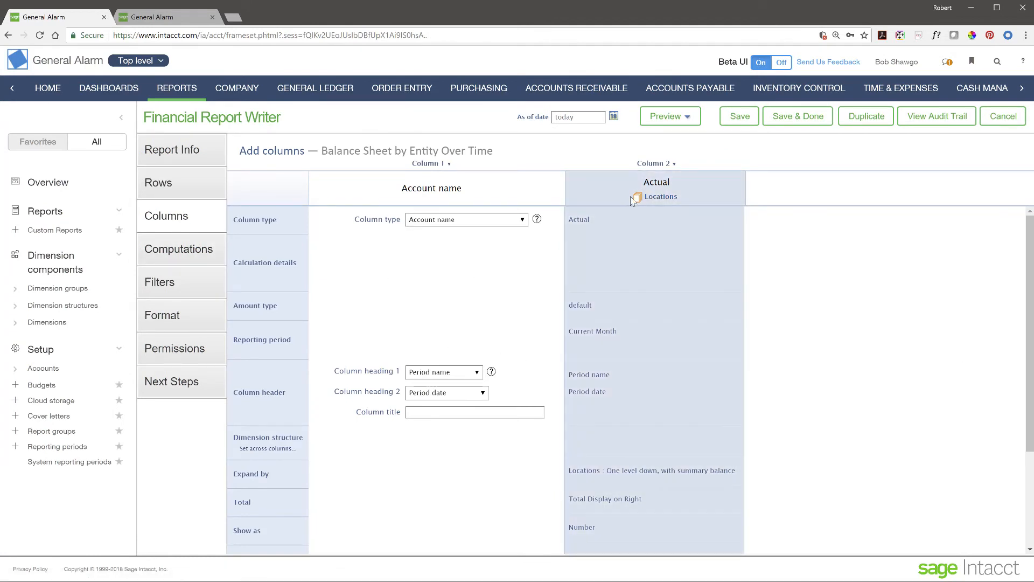
{"action": "left_click", "coordinate": [700, 183]}
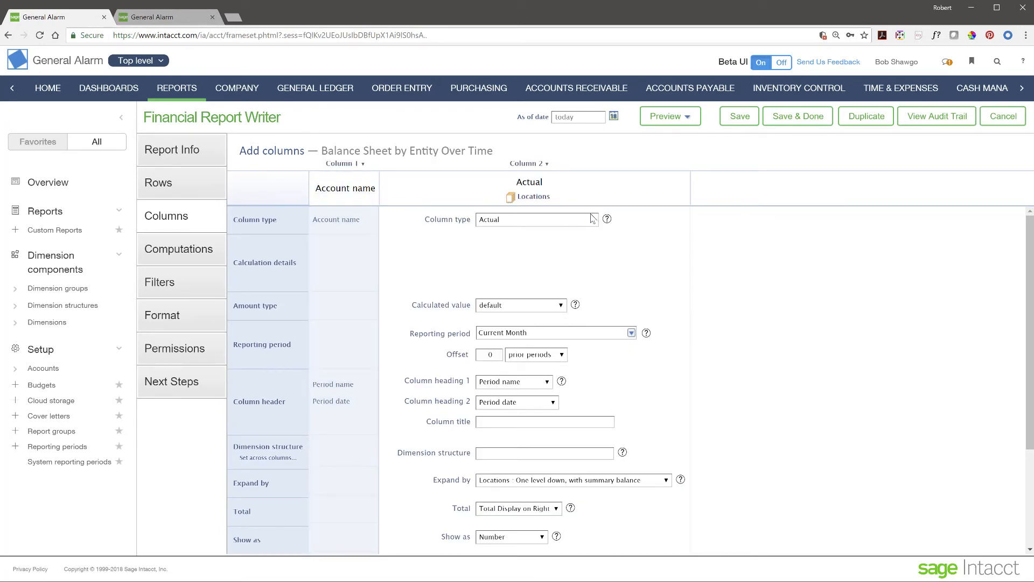
{"action": "scroll", "coordinate": [528, 485], "scroll_direction": "down", "scroll_amount": 3}
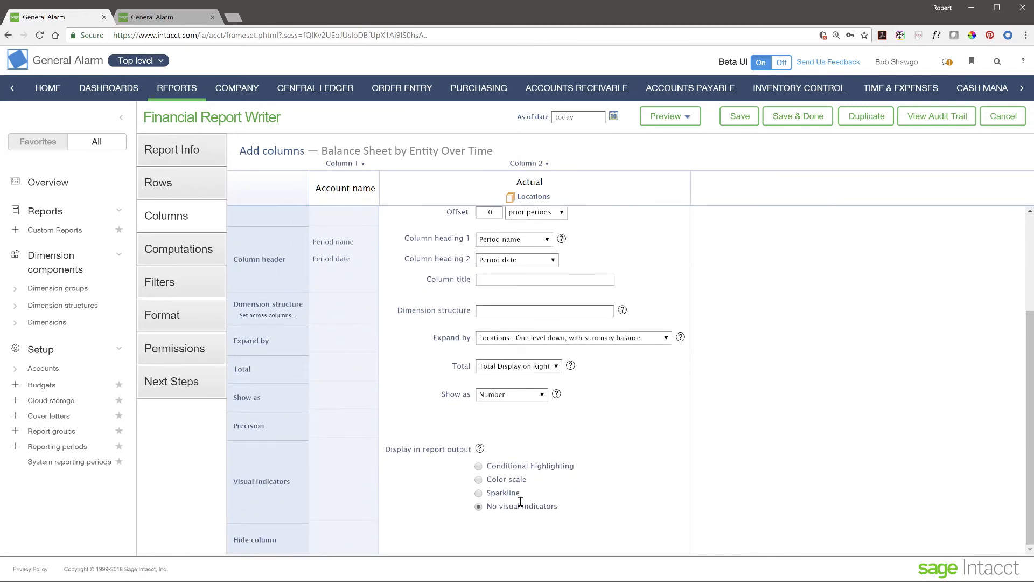
{"action": "scroll", "coordinate": [520, 504], "scroll_direction": "up", "scroll_amount": 3}
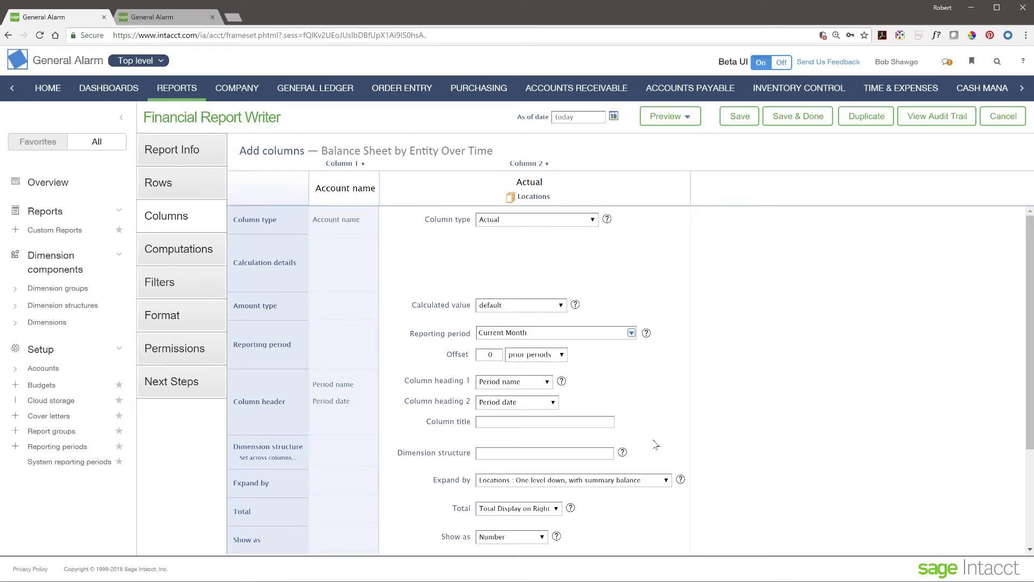
{"action": "left_click", "coordinate": [201, 256]}
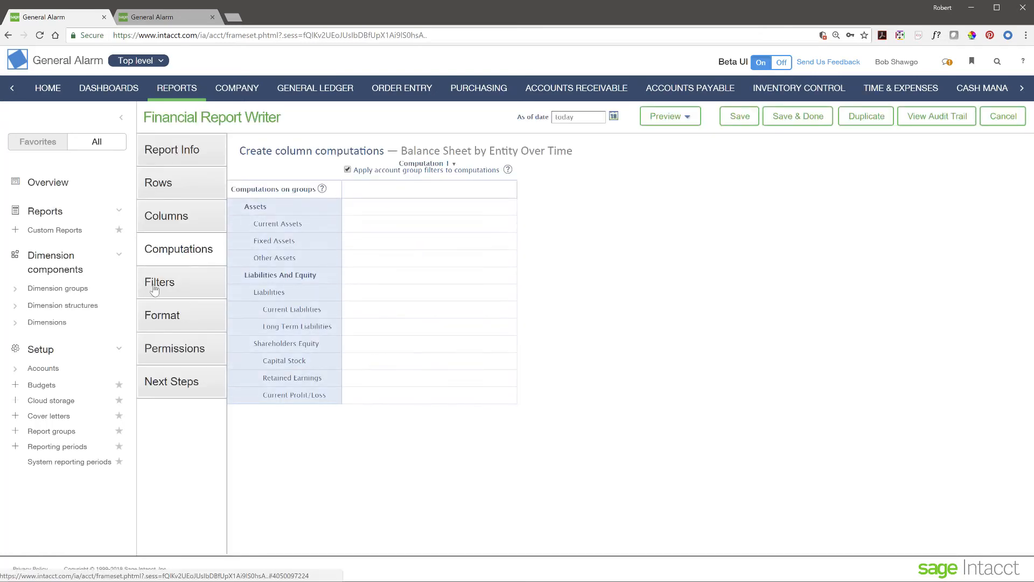
Step: Show the report's Filters page and select the As of Date field
{"action": "left_click", "coordinate": [176, 284]}
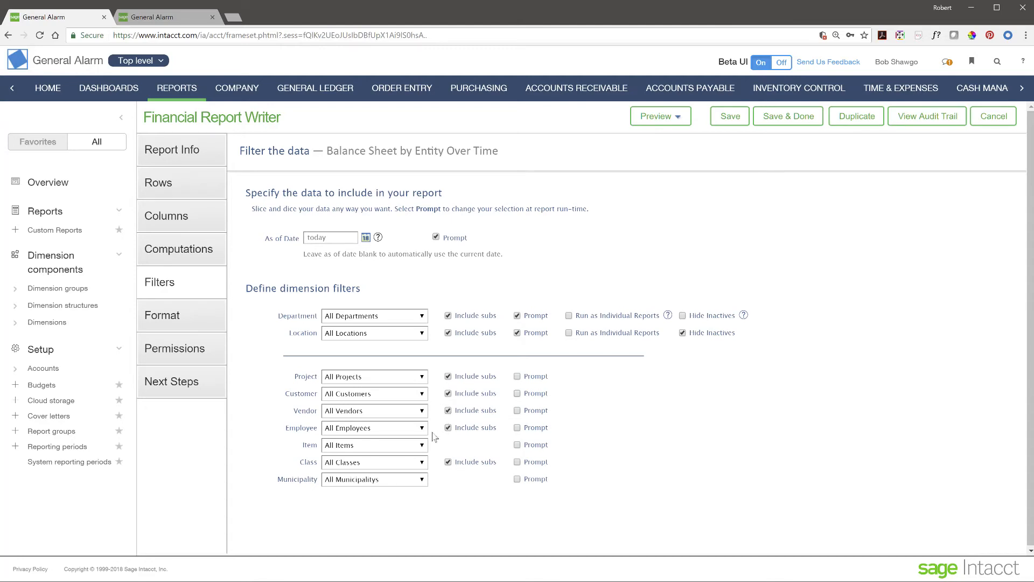
{"action": "left_click", "coordinate": [347, 237]}
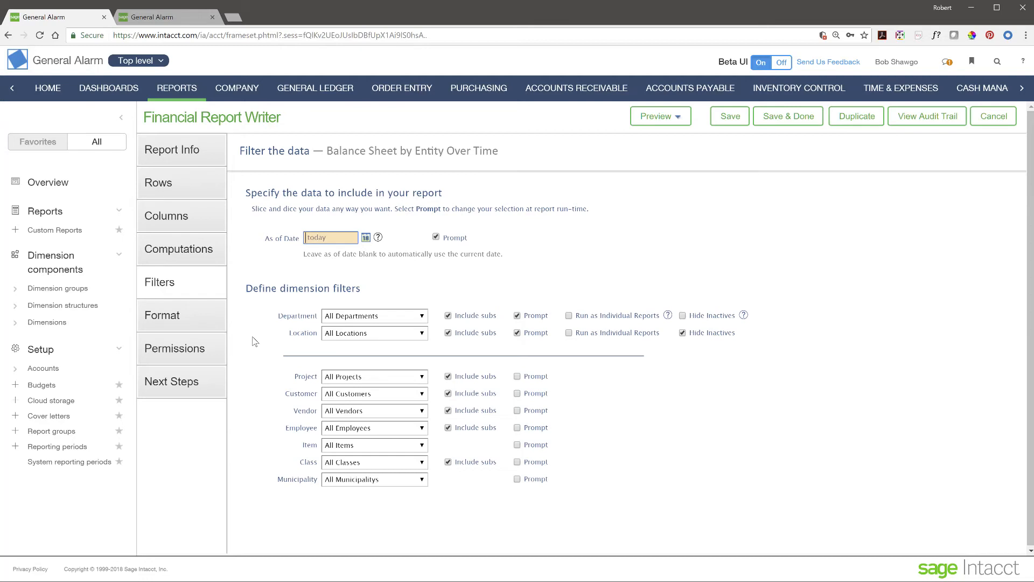
Step: Check the report's Format and Permissions pages, then cancel out of the report writer unsaved
{"action": "left_click", "coordinate": [156, 320]}
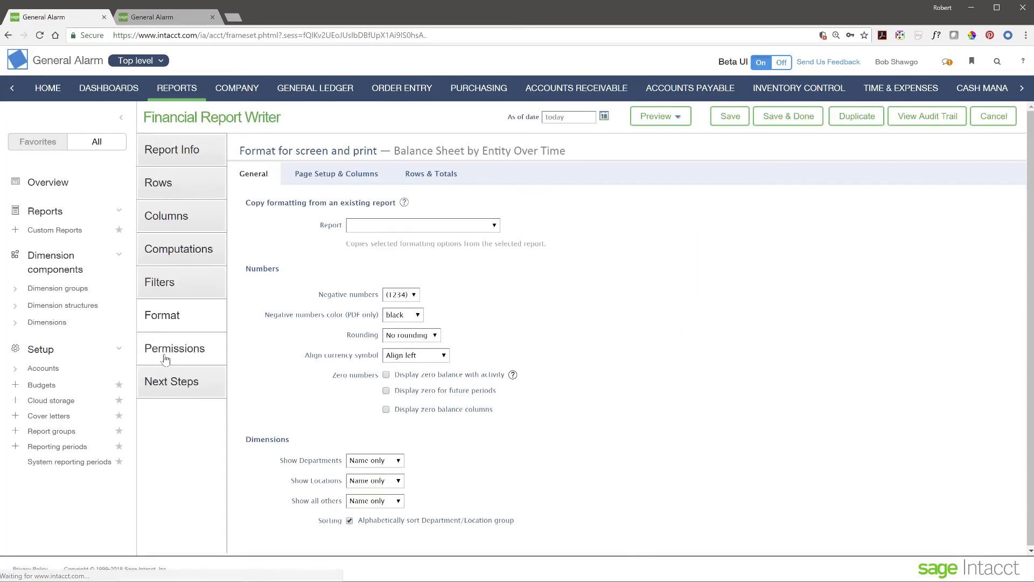
{"action": "left_click", "coordinate": [178, 357]}
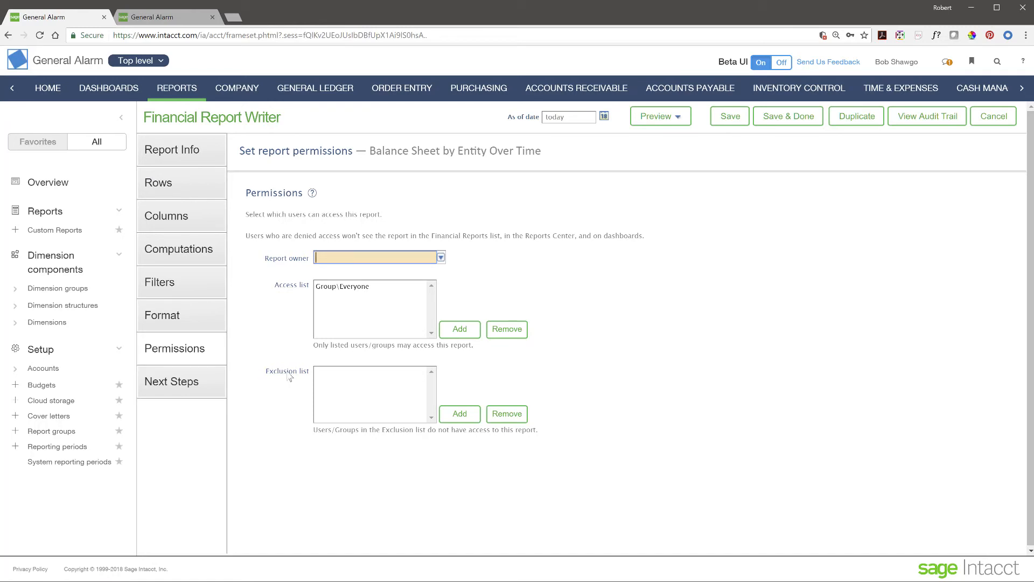
{"action": "left_click", "coordinate": [121, 123]}
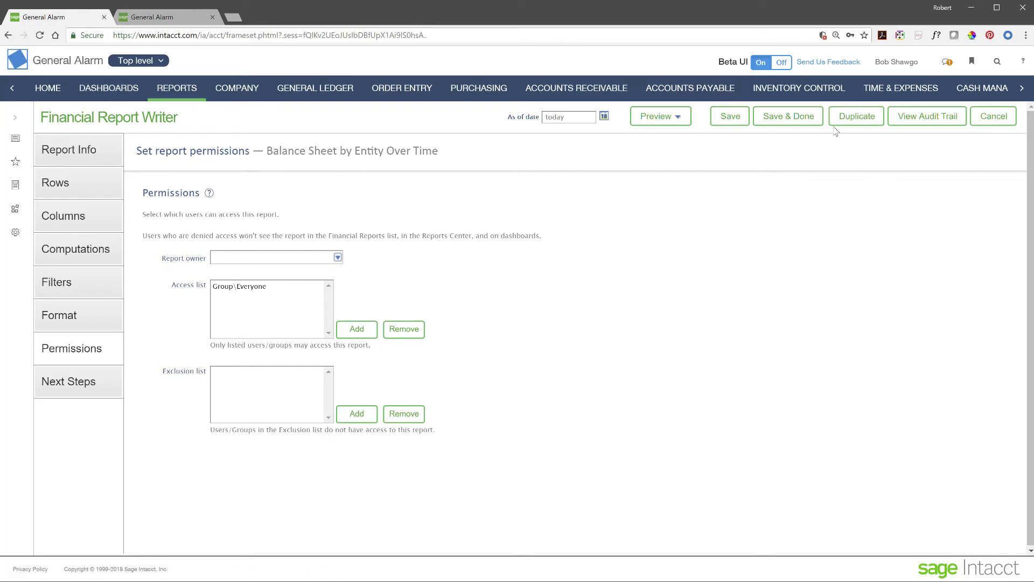
{"action": "left_click", "coordinate": [1004, 120]}
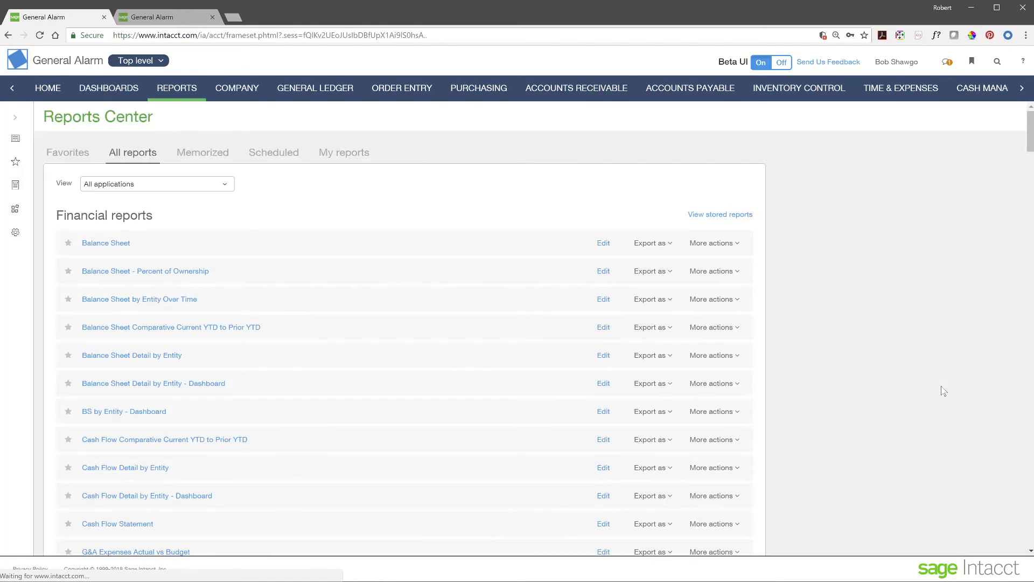
{"action": "scroll", "coordinate": [204, 386], "scroll_direction": "down", "scroll_amount": 20}
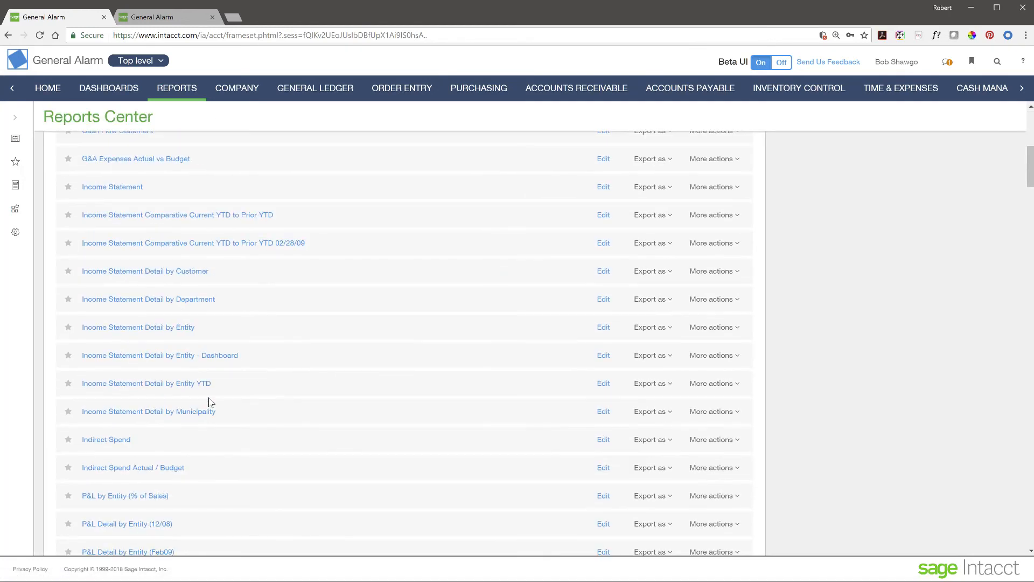
{"action": "scroll", "coordinate": [210, 402], "scroll_direction": "down", "scroll_amount": 4}
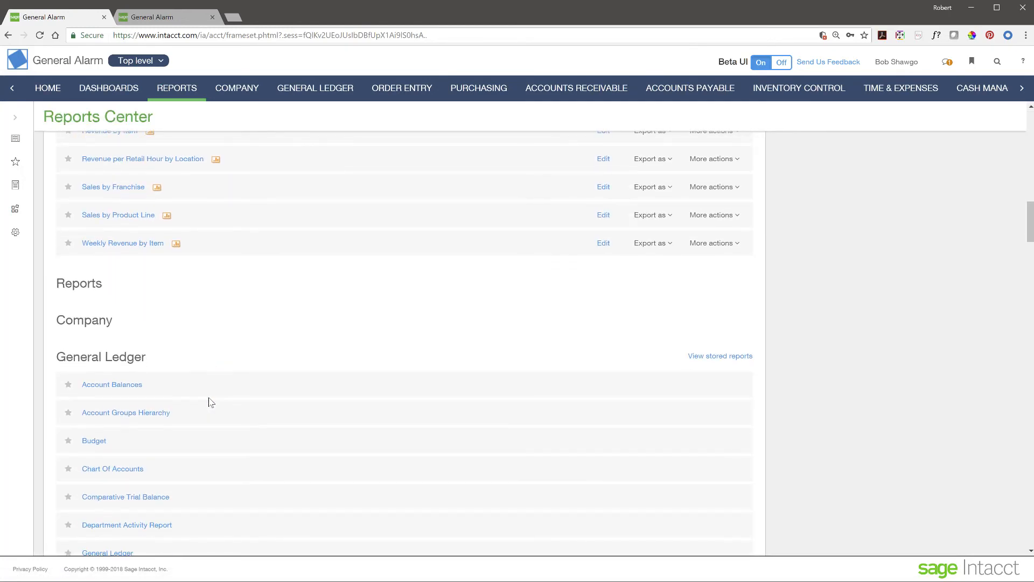
{"action": "scroll", "coordinate": [210, 402], "scroll_direction": "down", "scroll_amount": 2}
{"action": "scroll", "coordinate": [211, 402], "scroll_direction": "up", "scroll_amount": 8}
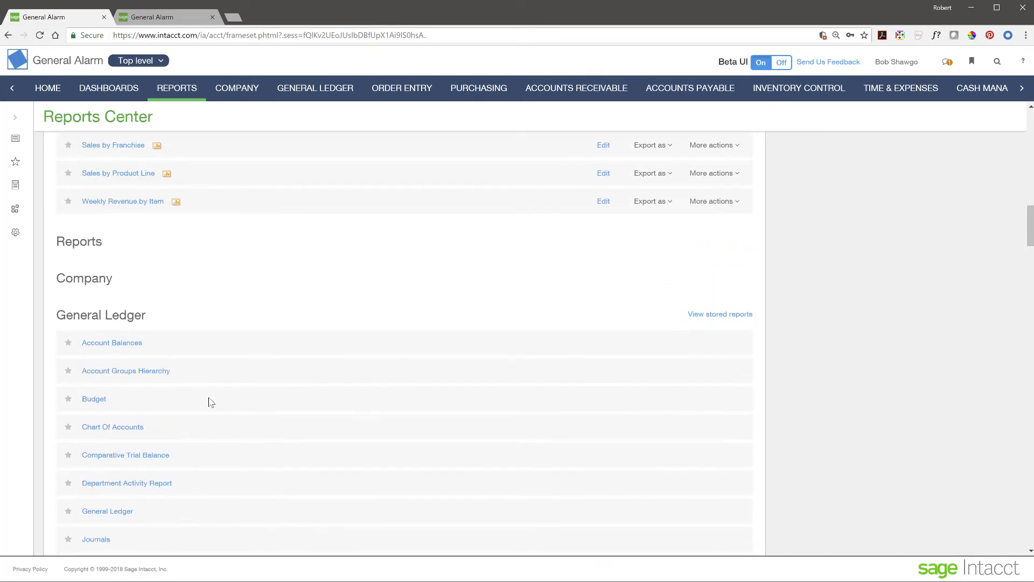
{"action": "scroll", "coordinate": [211, 402], "scroll_direction": "up", "scroll_amount": 12}
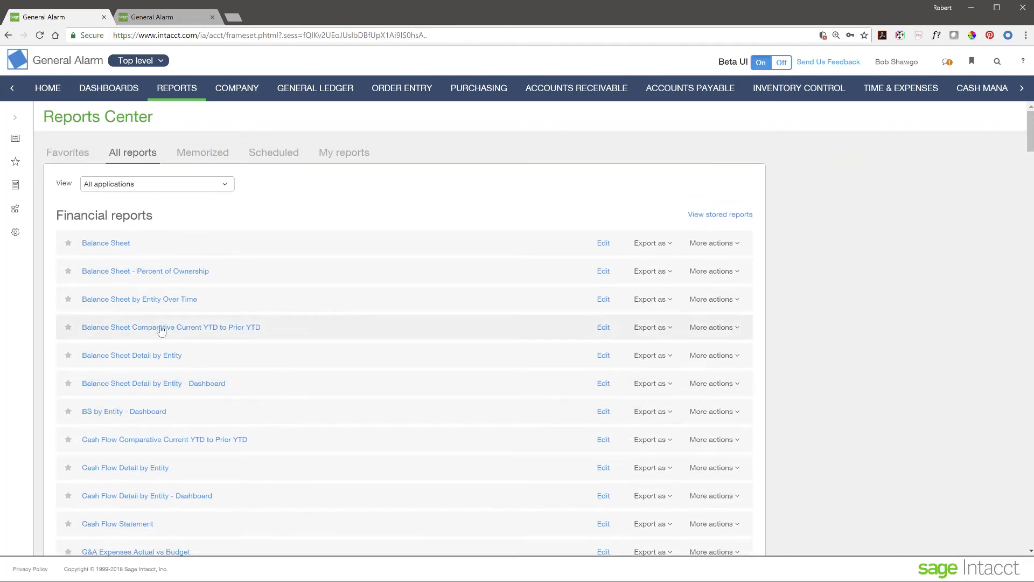
{"action": "scroll", "coordinate": [314, 411], "scroll_direction": "down", "scroll_amount": 20}
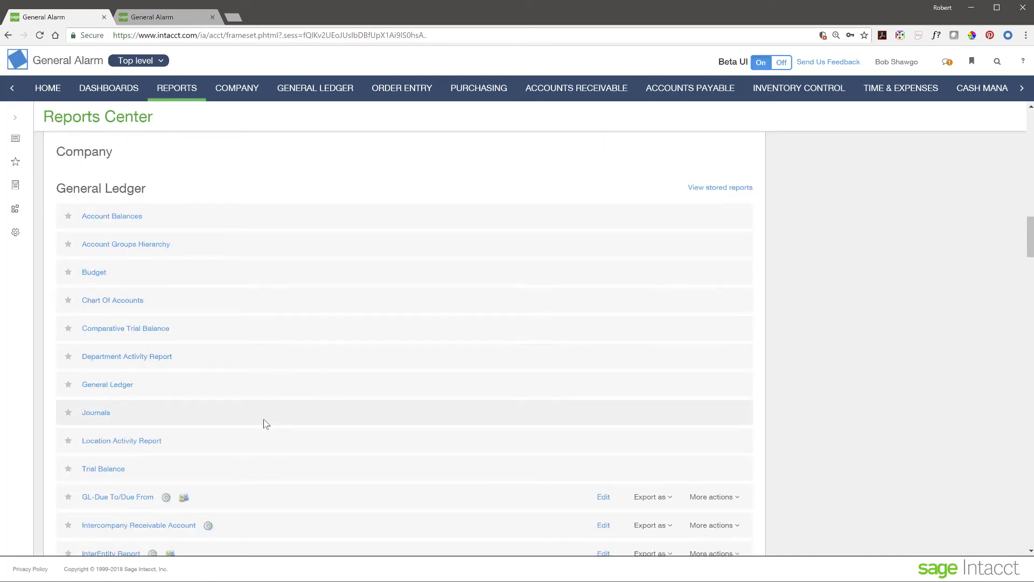
{"action": "scroll", "coordinate": [264, 422], "scroll_direction": "down", "scroll_amount": 7}
{"action": "scroll", "coordinate": [265, 423], "scroll_direction": "down", "scroll_amount": 7}
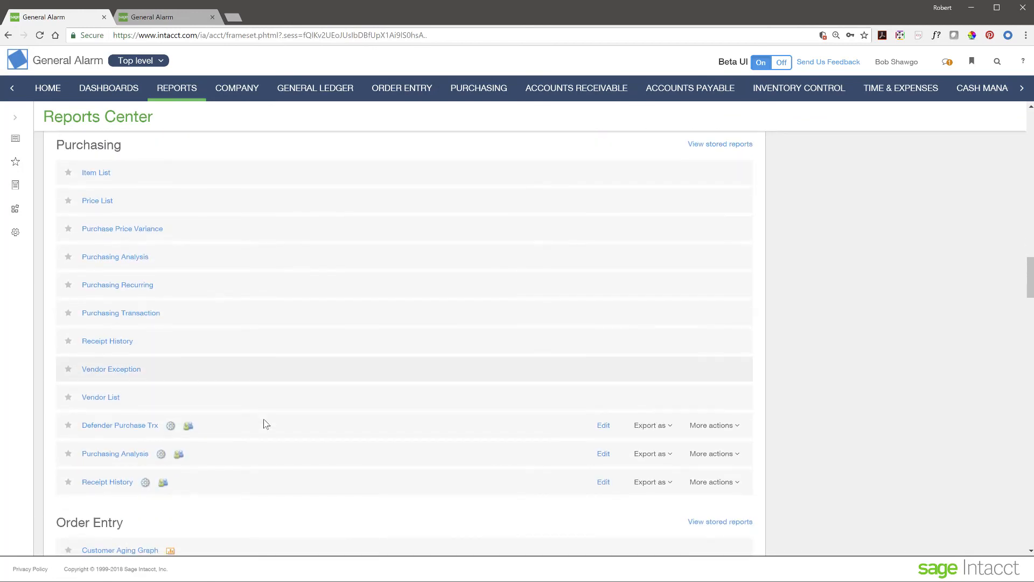
{"action": "scroll", "coordinate": [265, 423], "scroll_direction": "up", "scroll_amount": 20}
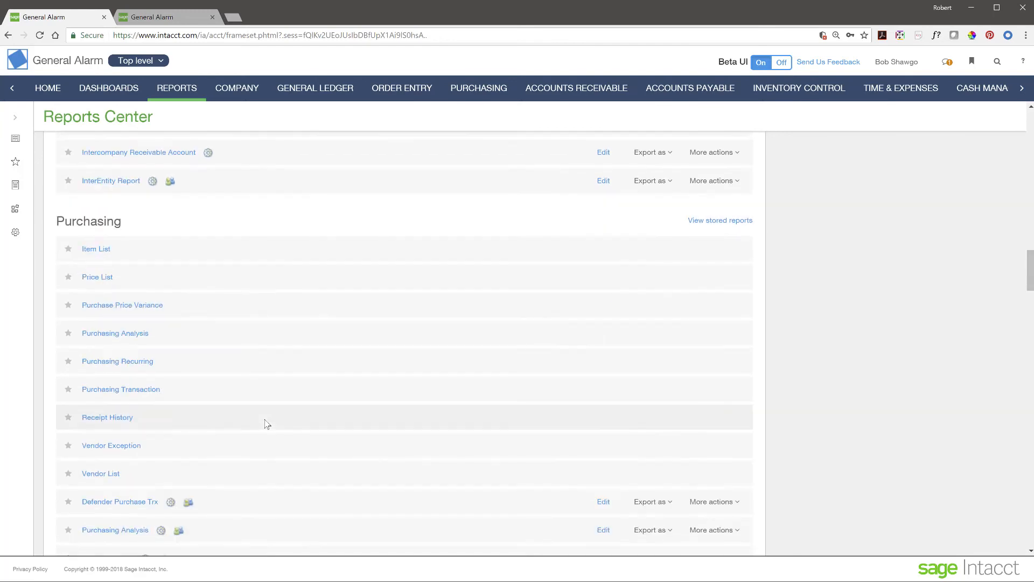
{"action": "scroll", "coordinate": [266, 424], "scroll_direction": "up", "scroll_amount": 4}
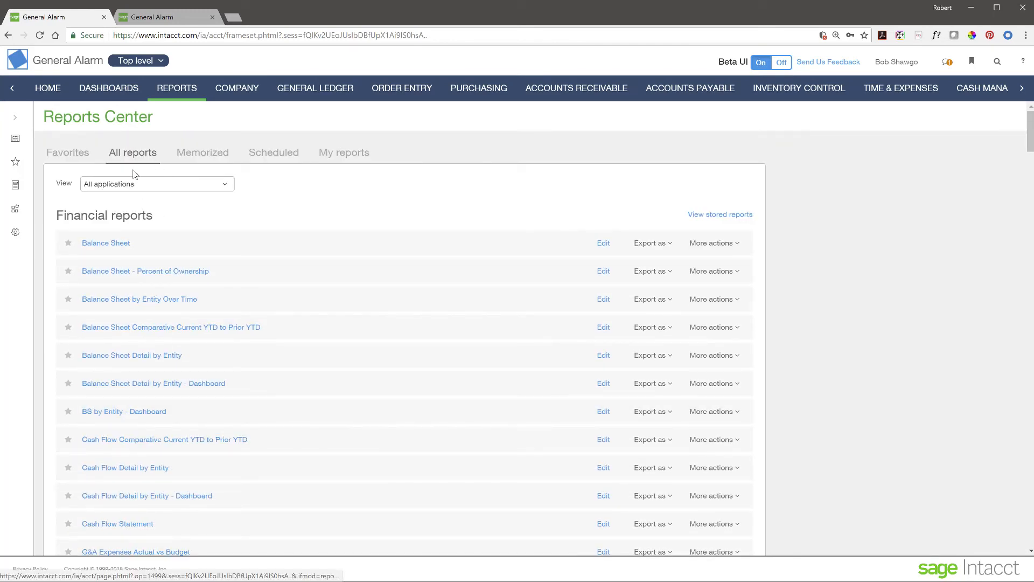
Step: Leave the application filter unchanged and list the Memorized reports in Reports Center
{"action": "left_click", "coordinate": [230, 185]}
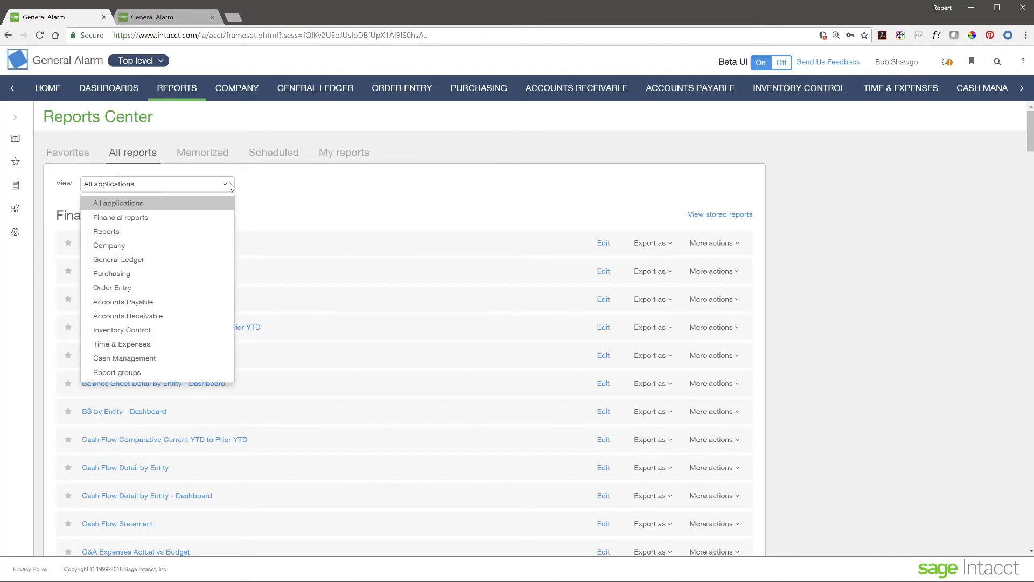
{"action": "left_click", "coordinate": [300, 190]}
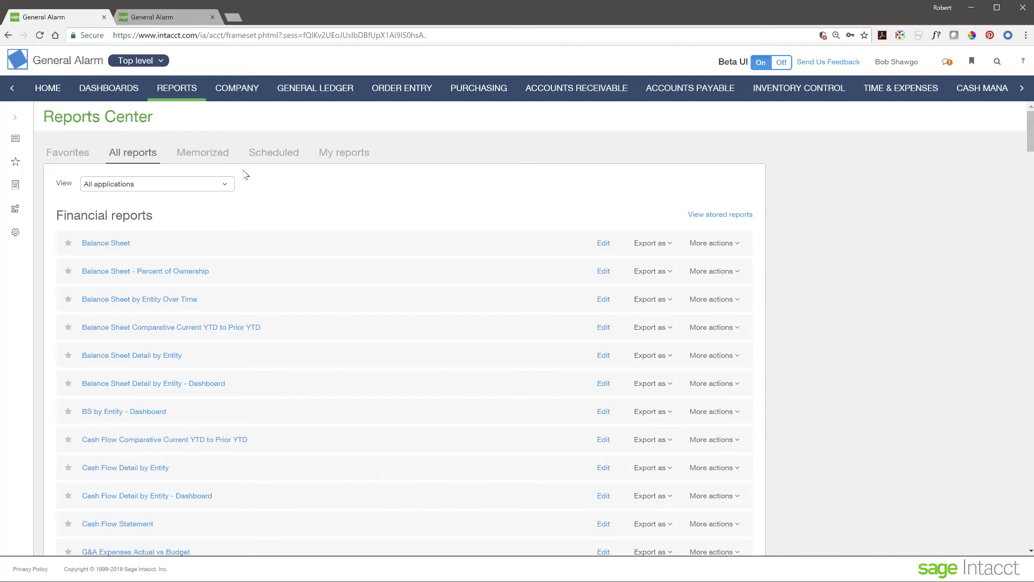
{"action": "left_click", "coordinate": [193, 155]}
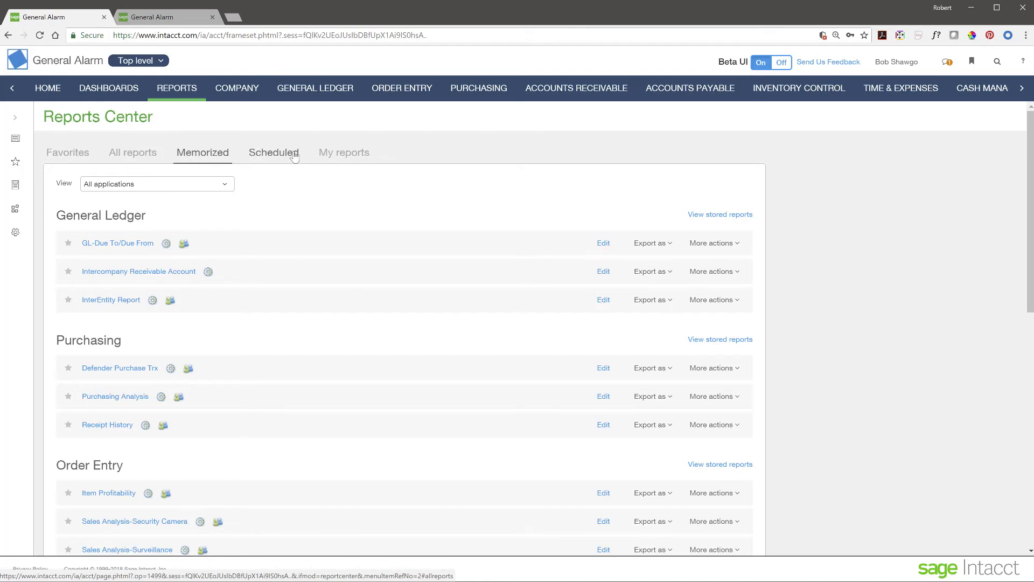
Step: Browse the Scheduled, Memorized, Favorites and All report lists
{"action": "left_click", "coordinate": [291, 158]}
{"action": "left_click", "coordinate": [195, 159]}
{"action": "left_click", "coordinate": [75, 156]}
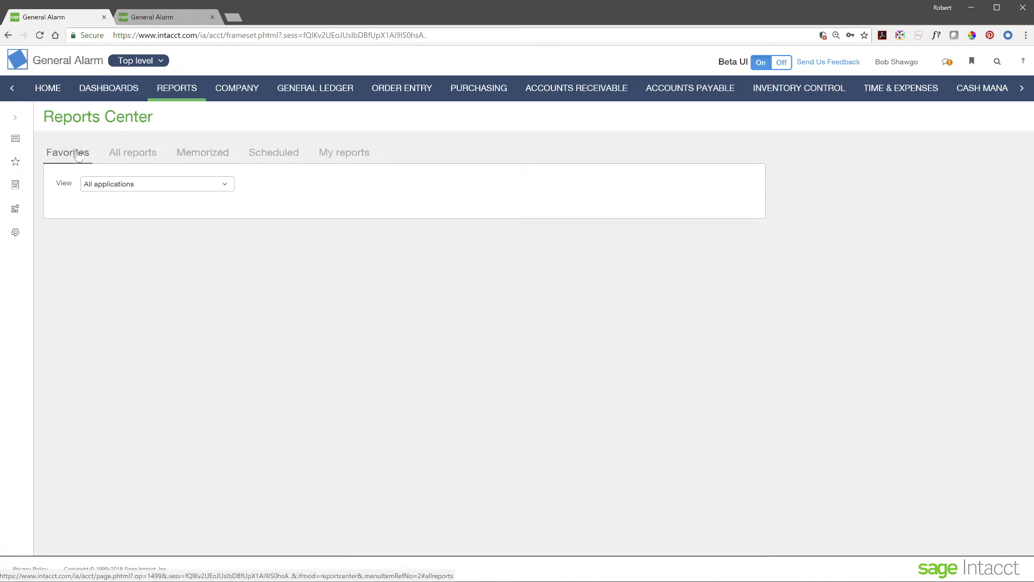
{"action": "left_click", "coordinate": [149, 157]}
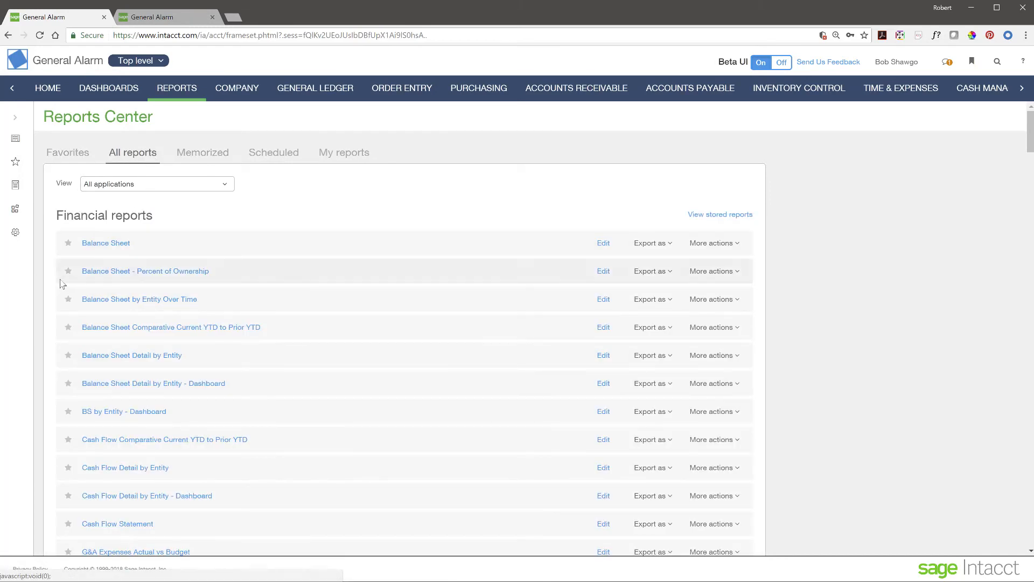
Step: Star Balance Sheet as a favorite, confirm it under Favorites, then return to the CFO dashboard
{"action": "left_click", "coordinate": [68, 244]}
{"action": "left_click", "coordinate": [52, 156]}
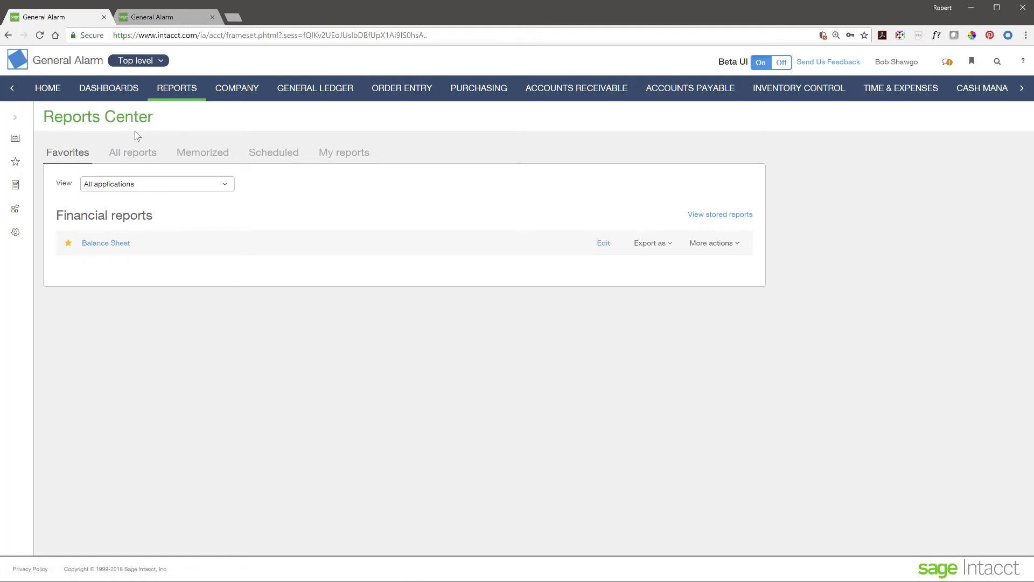
{"action": "left_click", "coordinate": [111, 91]}
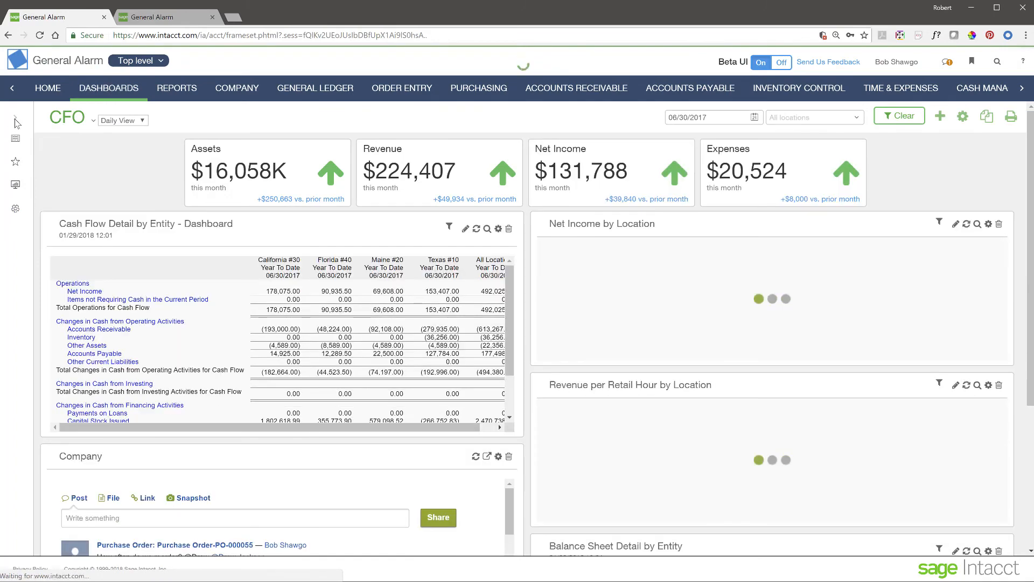
Step: Star the CFO Daily View and Sales View dashboards and show the Favorites list
{"action": "left_click", "coordinate": [15, 121]}
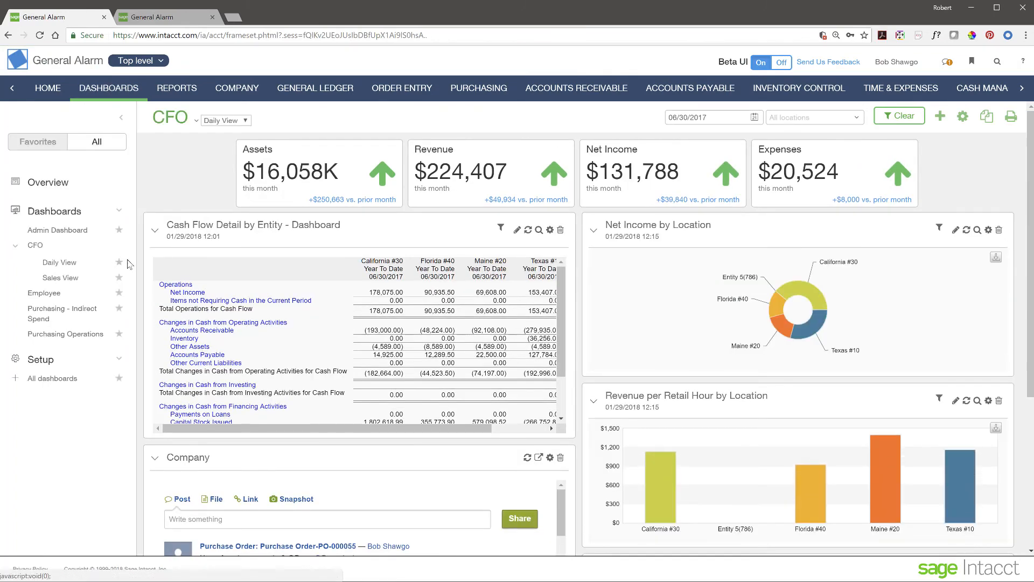
{"action": "left_click", "coordinate": [119, 263]}
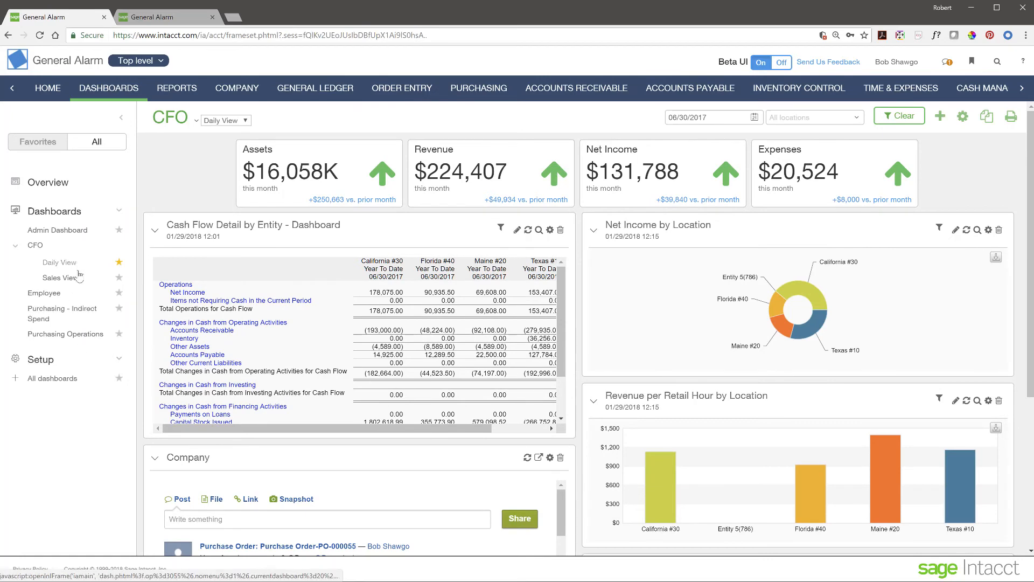
{"action": "left_click", "coordinate": [119, 278]}
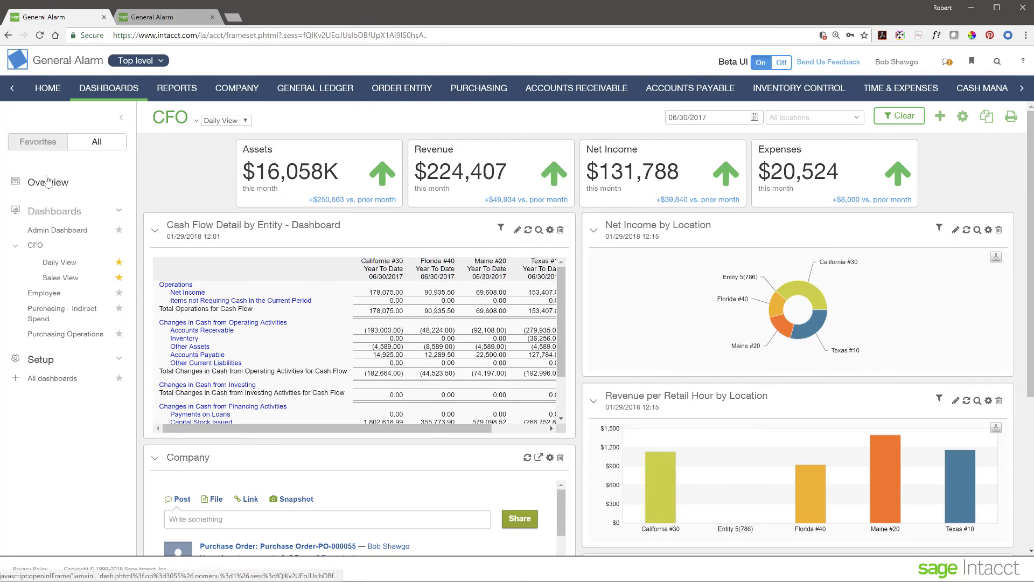
{"action": "left_click", "coordinate": [44, 147]}
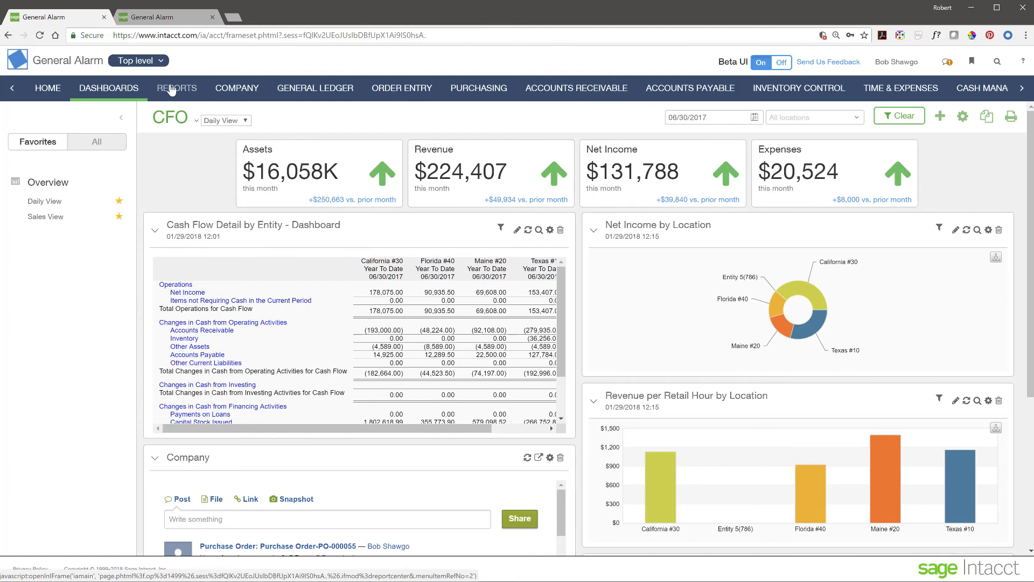
Step: Collapse the sidebar and move through the agenda to the Multi-Entity Management slide
{"action": "left_click", "coordinate": [124, 120]}
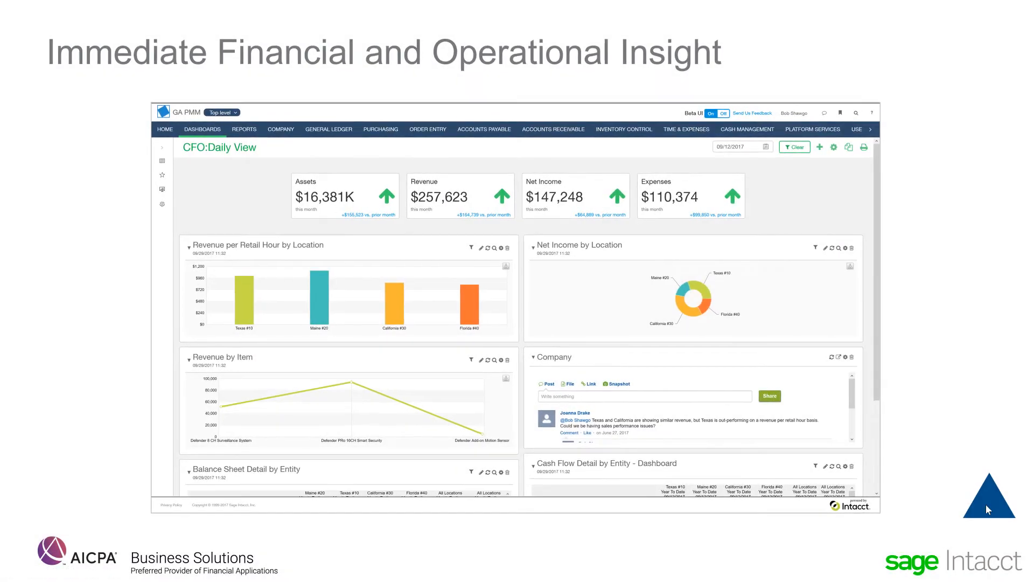
{"action": "left_click", "coordinate": [989, 510]}
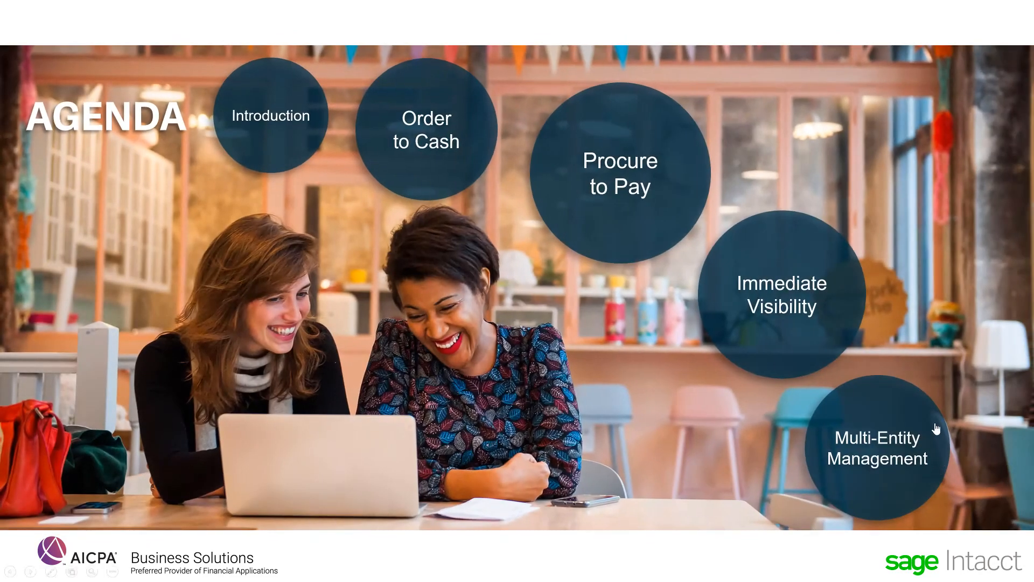
{"action": "left_click", "coordinate": [910, 424]}
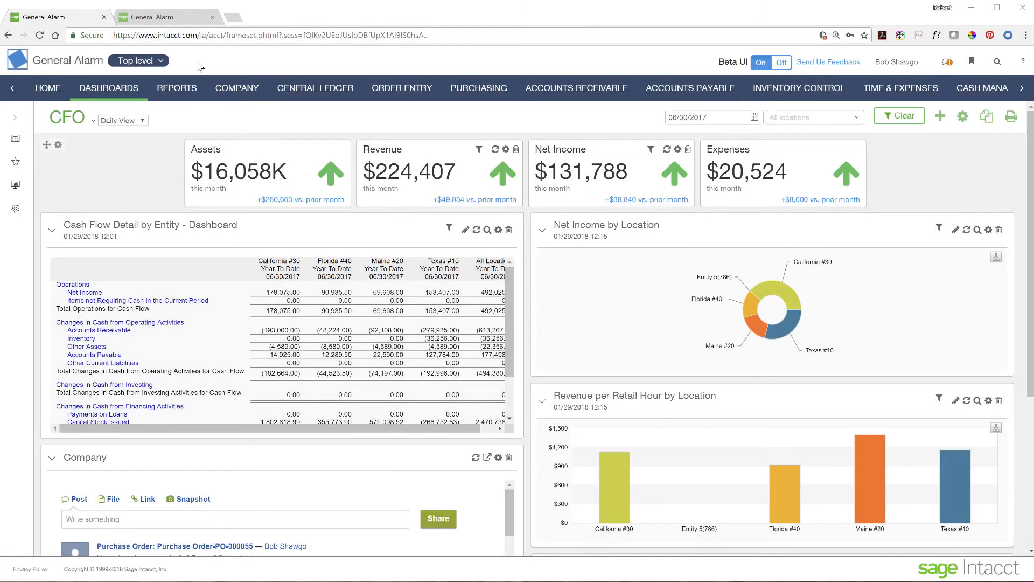
Step: Switch to entity 10--Texas #10 and scroll its CFO dashboard's cash flow detail
{"action": "left_click", "coordinate": [161, 62]}
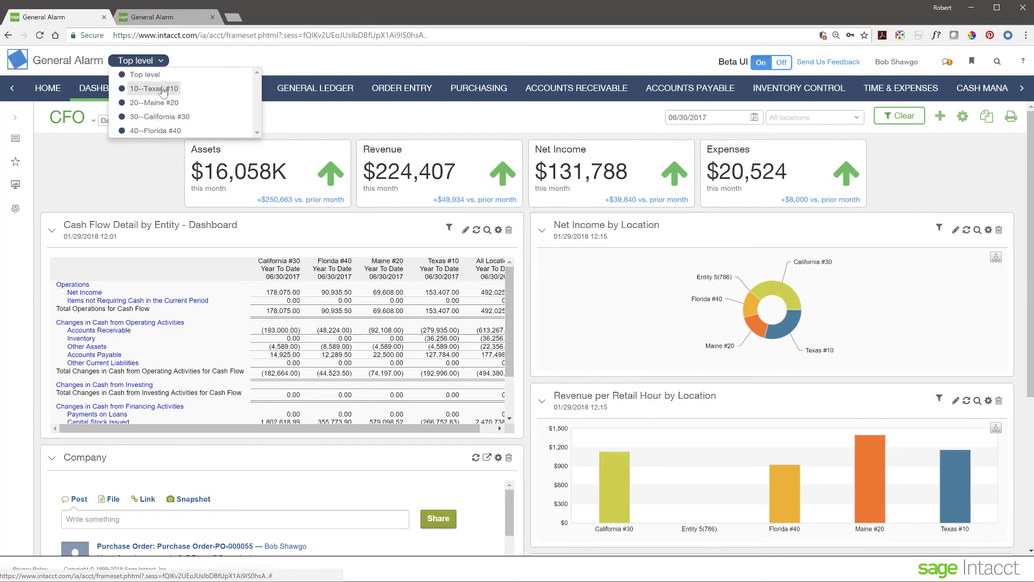
{"action": "left_click", "coordinate": [164, 91]}
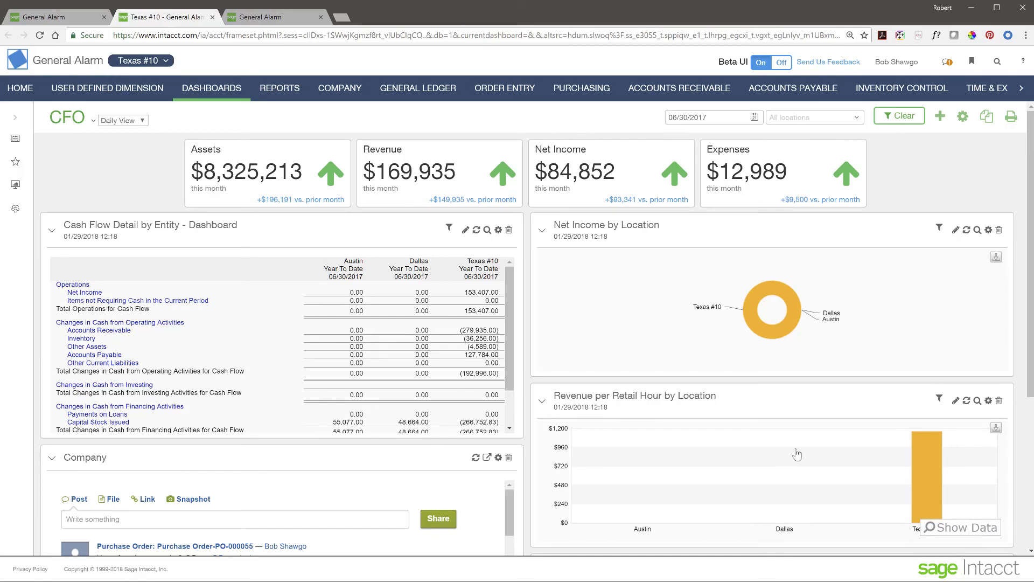
{"action": "mouse_move", "coordinate": [97, 171]}
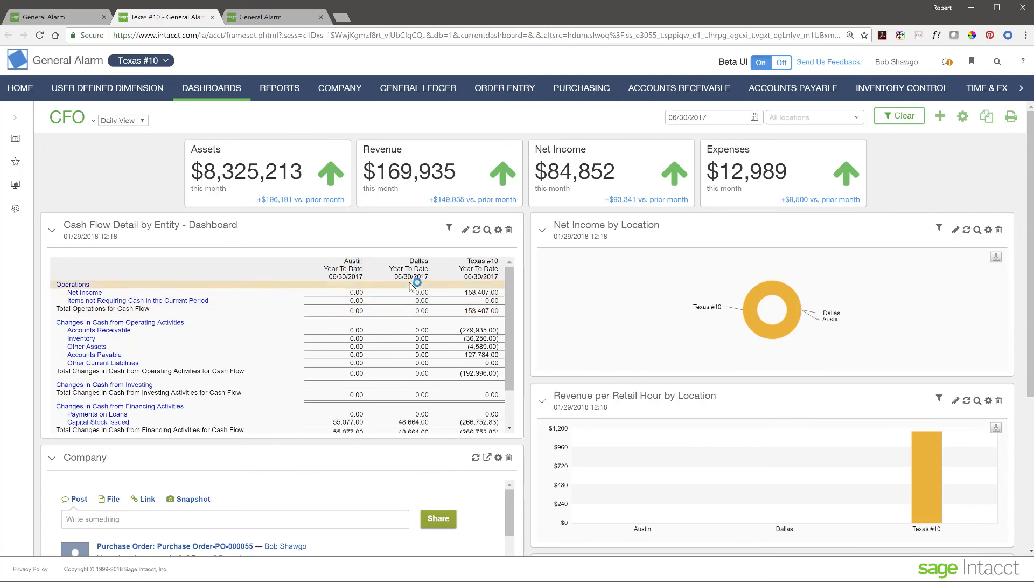
{"action": "scroll", "coordinate": [268, 372], "scroll_direction": "down", "scroll_amount": 5}
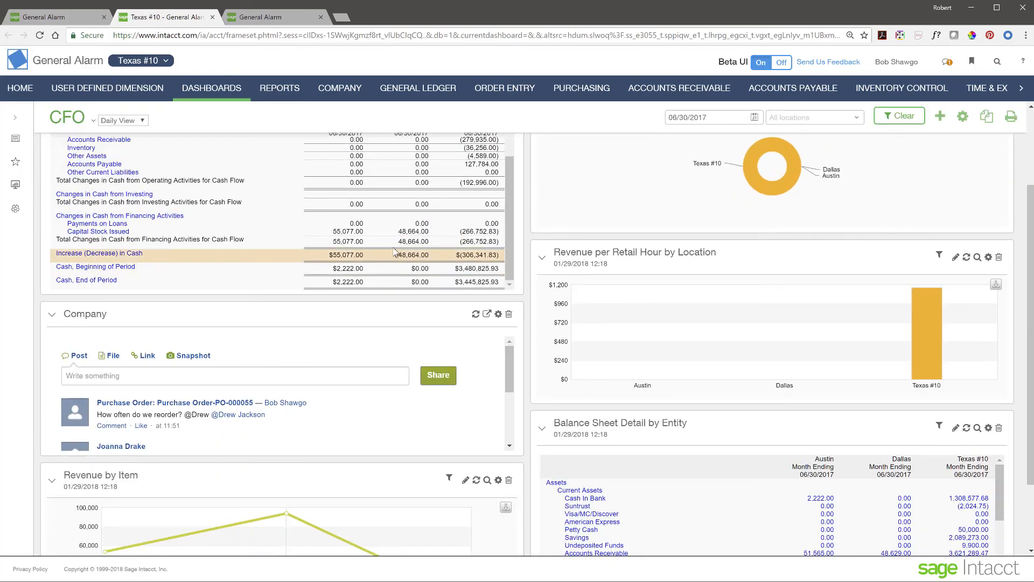
{"action": "scroll", "coordinate": [278, 354], "scroll_direction": "up", "scroll_amount": 8}
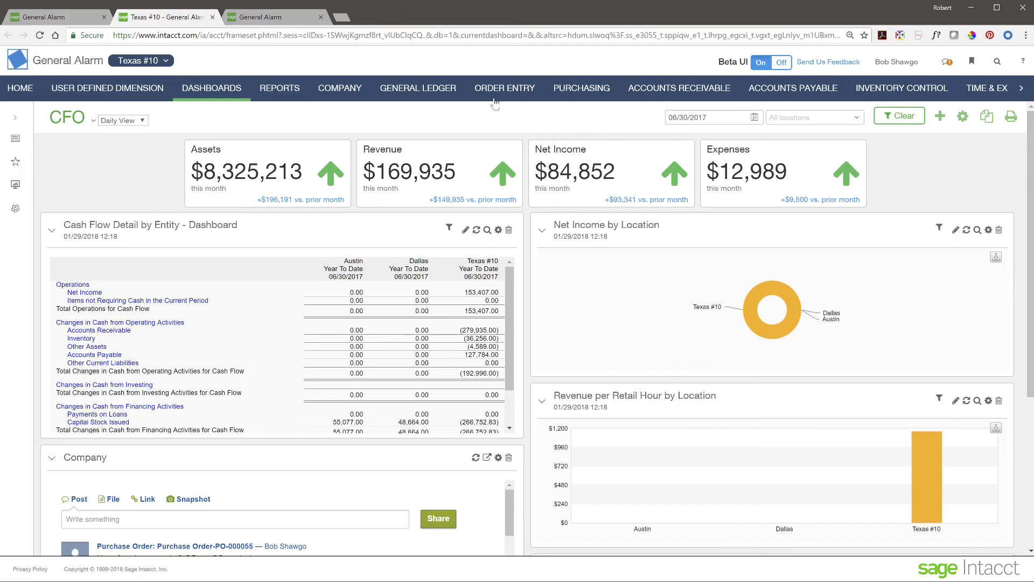
Step: Create a new sales quote in Order Entry with item 21052, Defender 8 CH Surveillance System, on line 1
{"action": "left_click", "coordinate": [513, 96]}
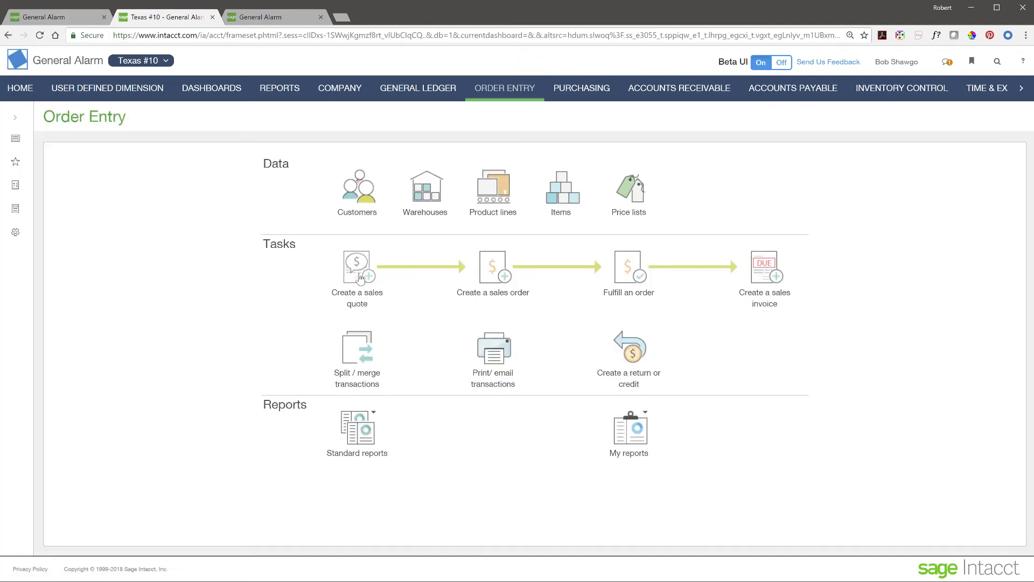
{"action": "left_click", "coordinate": [360, 278]}
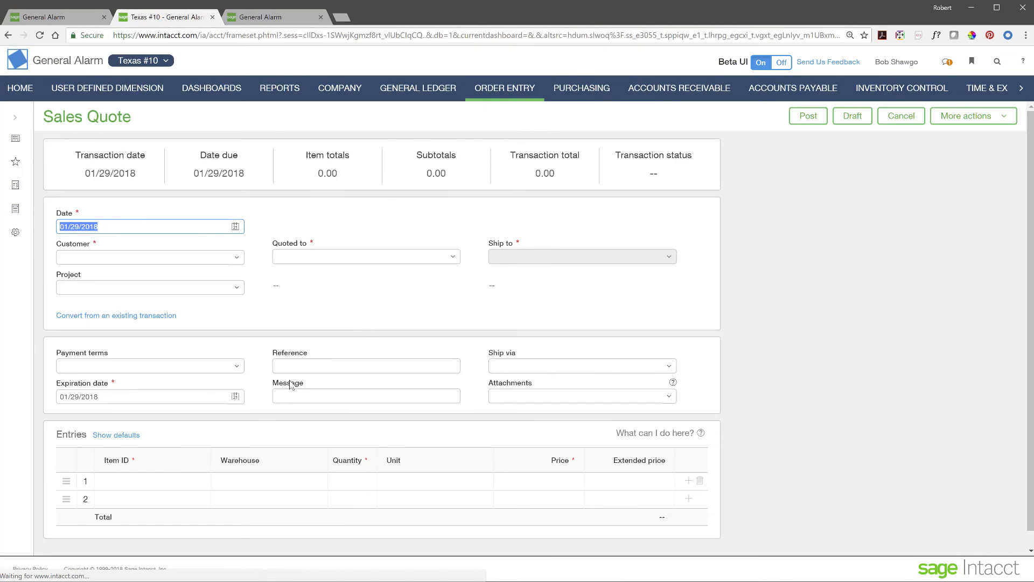
{"action": "scroll", "coordinate": [302, 383], "scroll_direction": "down", "scroll_amount": 1}
{"action": "left_click", "coordinate": [188, 465]}
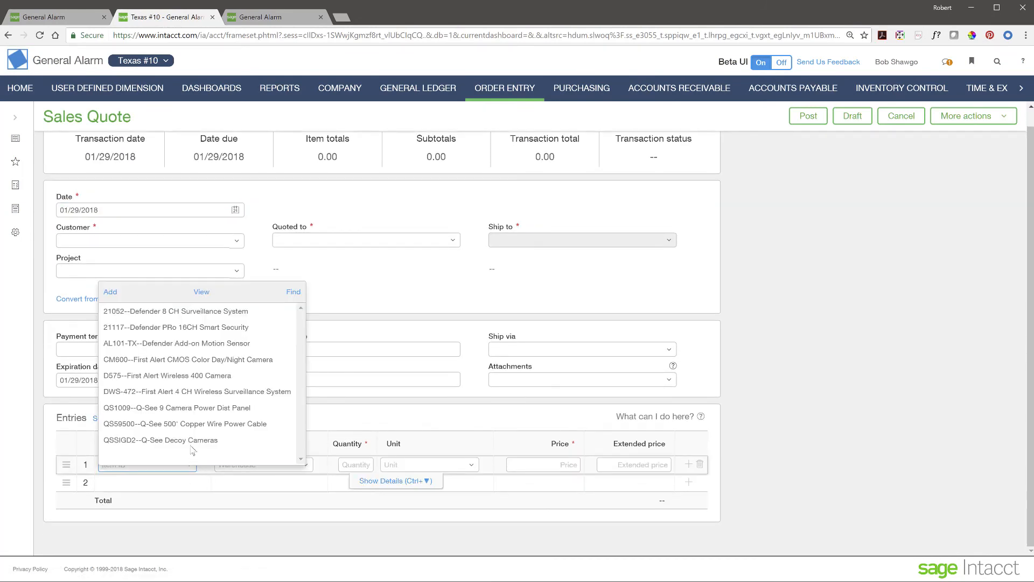
{"action": "left_click", "coordinate": [157, 313]}
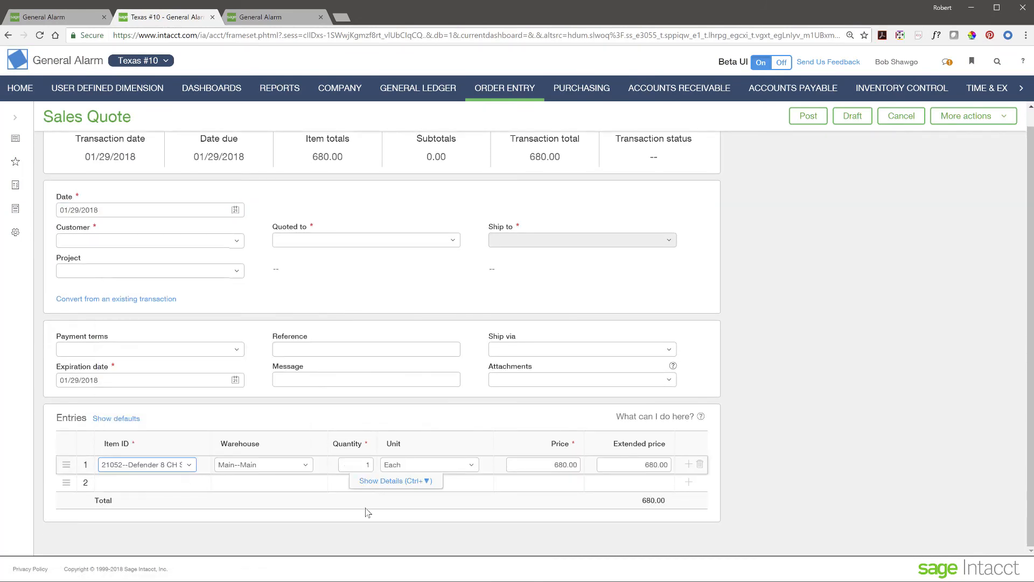
Step: Expand the line's details showing 680.00, then cancel the unsaved quote
{"action": "left_click", "coordinate": [380, 481]}
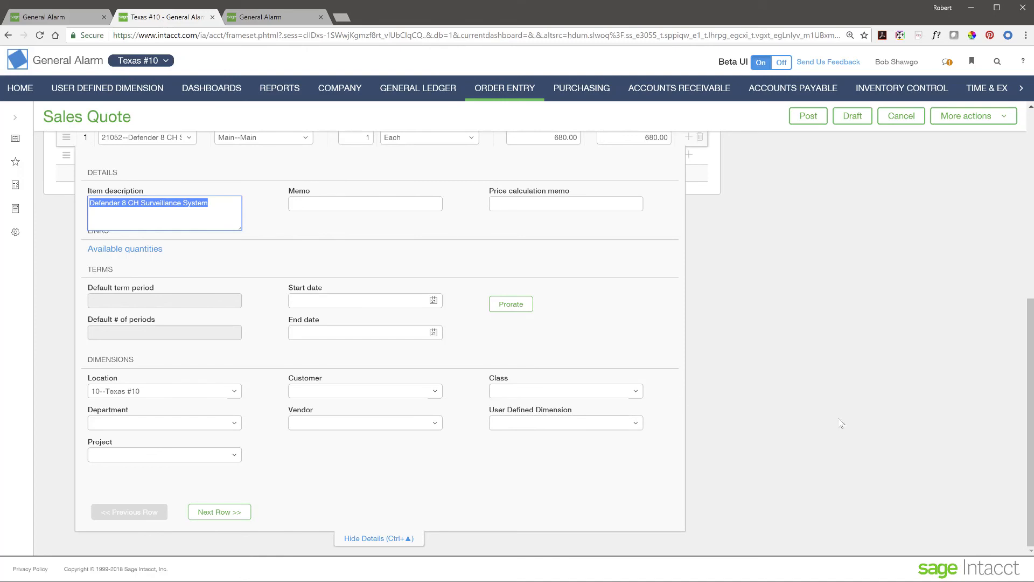
{"action": "scroll", "coordinate": [842, 424], "scroll_direction": "up", "scroll_amount": 6}
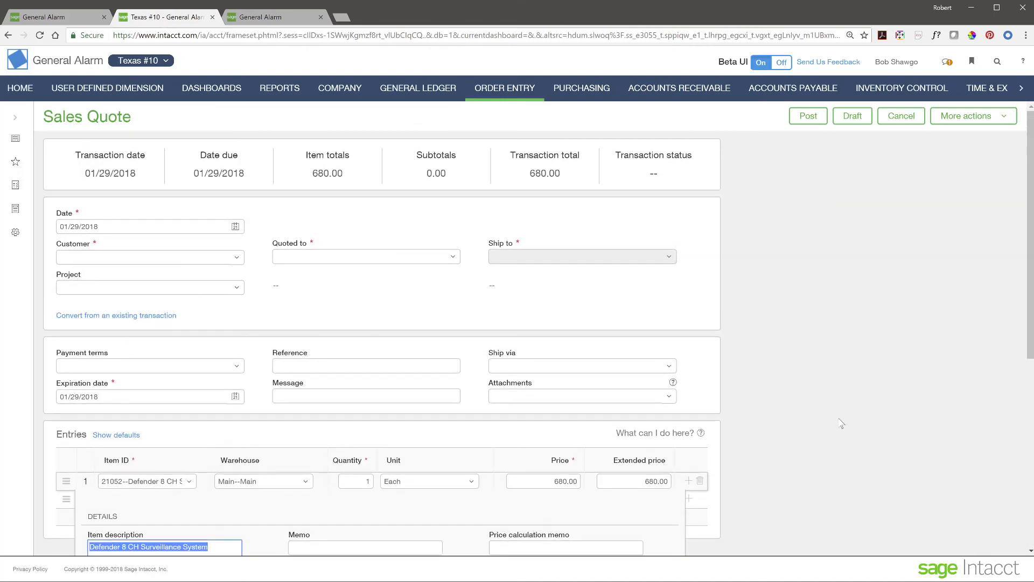
{"action": "left_click", "coordinate": [901, 118]}
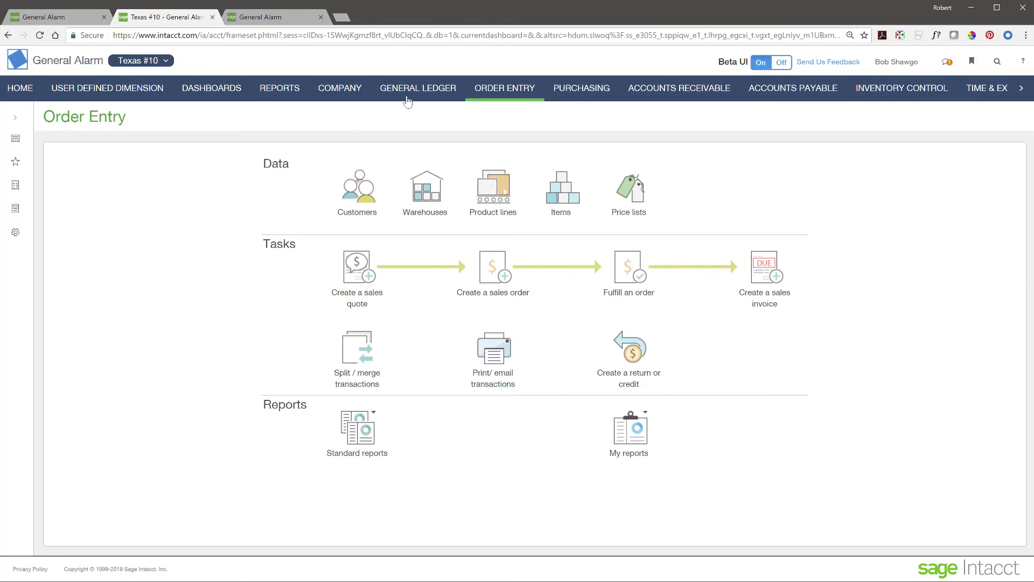
Step: Open the Texas #10 customer list, open entity 30--California #30 in a new tab, then return to the first tab
{"action": "left_click", "coordinate": [365, 195]}
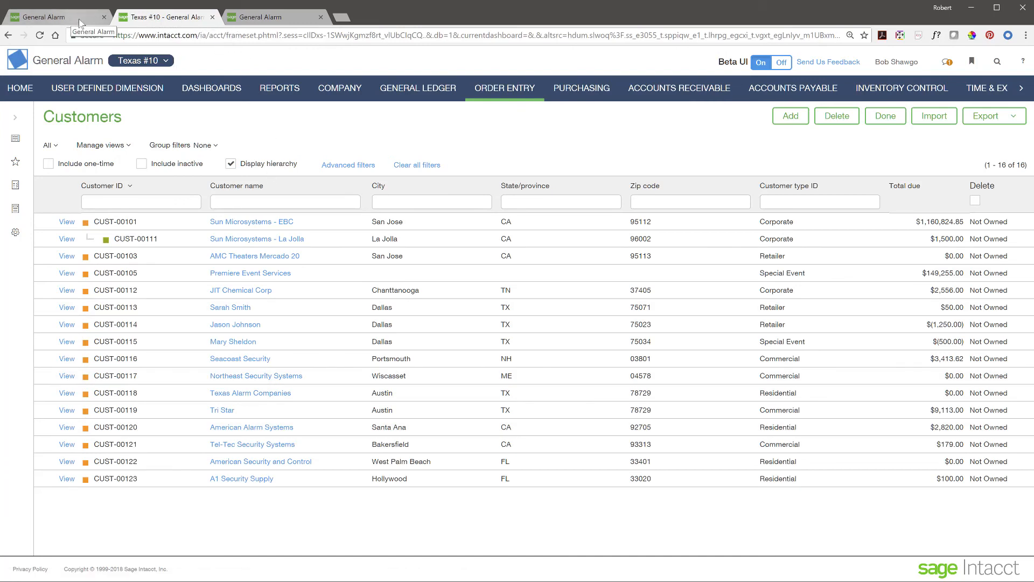
{"action": "left_click", "coordinate": [171, 63]}
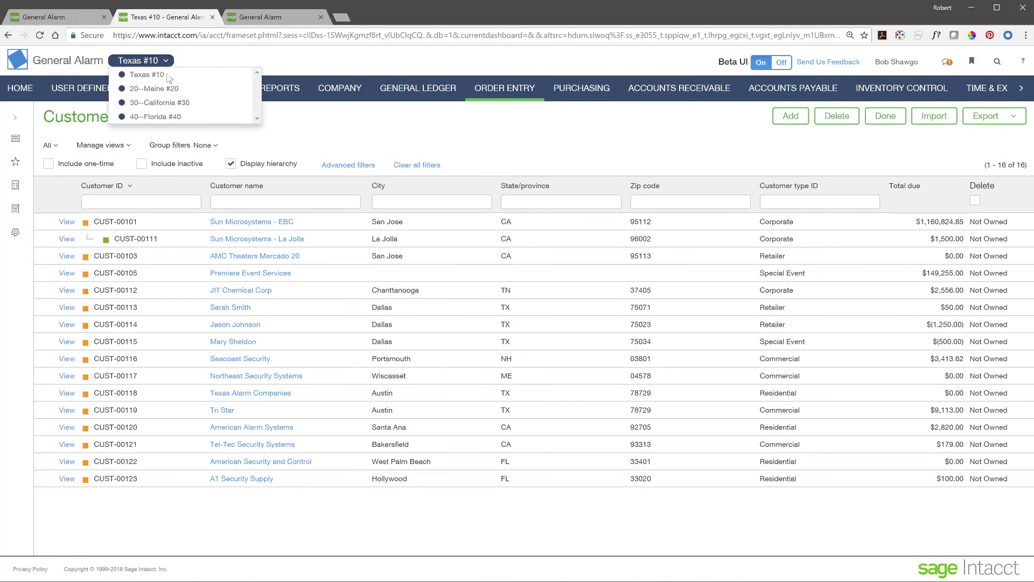
{"action": "left_click", "coordinate": [164, 102]}
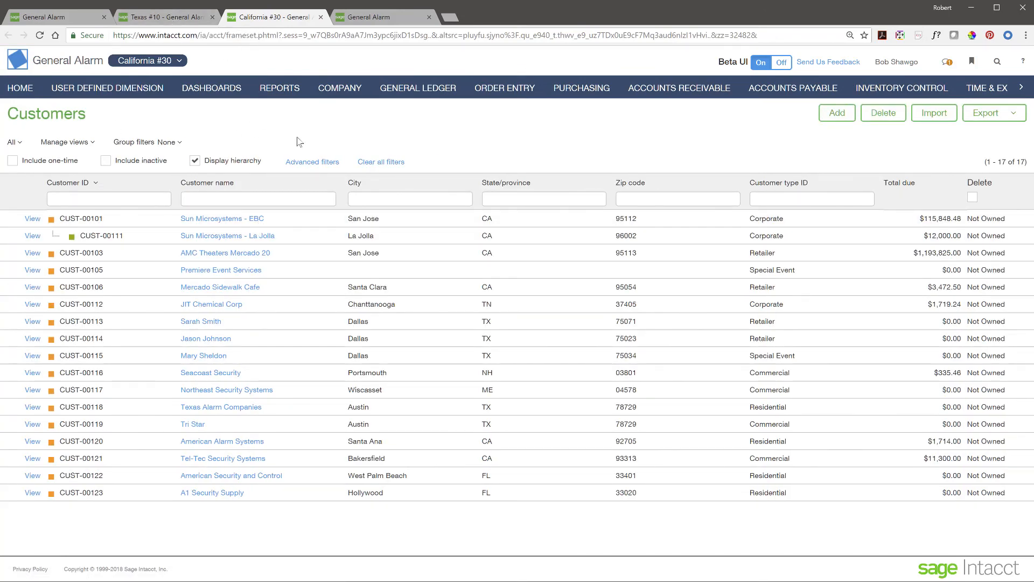
{"action": "left_click", "coordinate": [73, 18]}
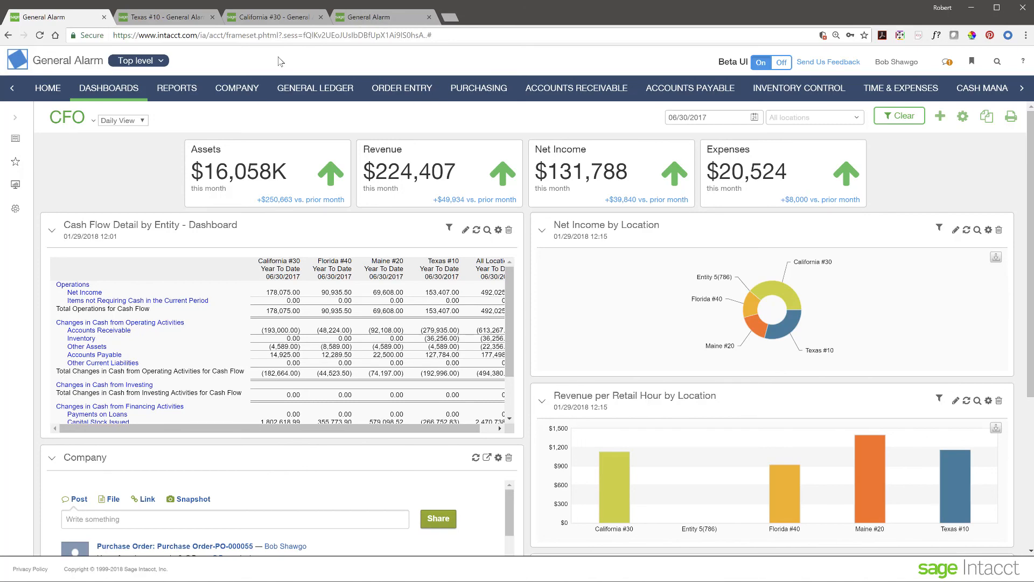
Step: Switch from the Texas #10 tab to the second user's tab and show that user's Home page
{"action": "left_click", "coordinate": [174, 20]}
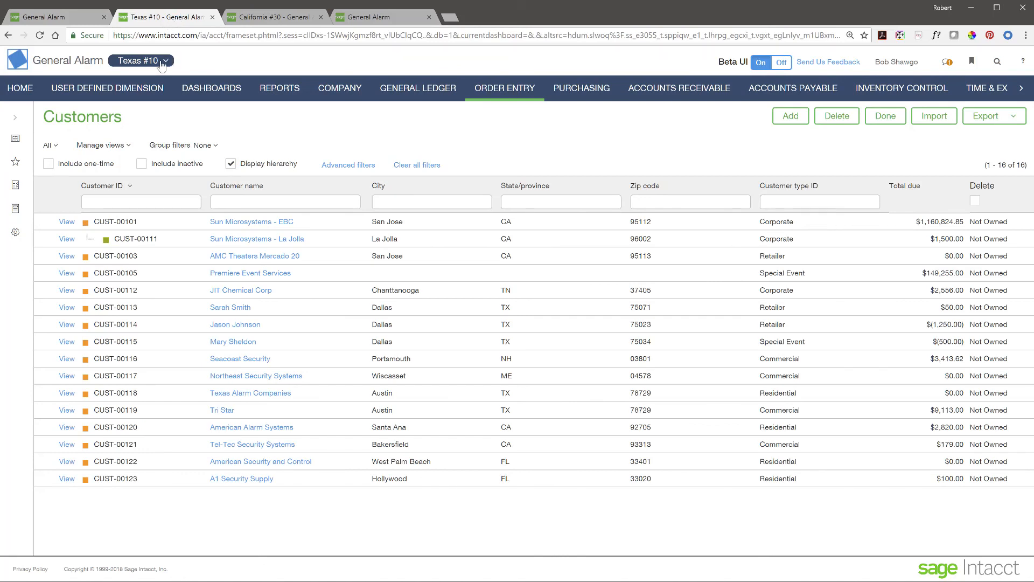
{"action": "left_click", "coordinate": [380, 18]}
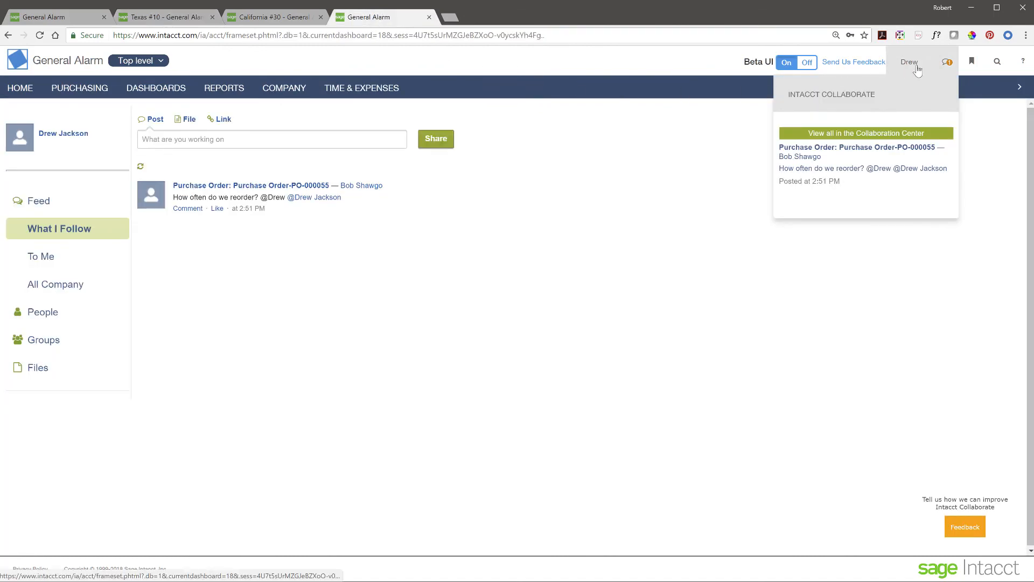
{"action": "left_click", "coordinate": [24, 91]}
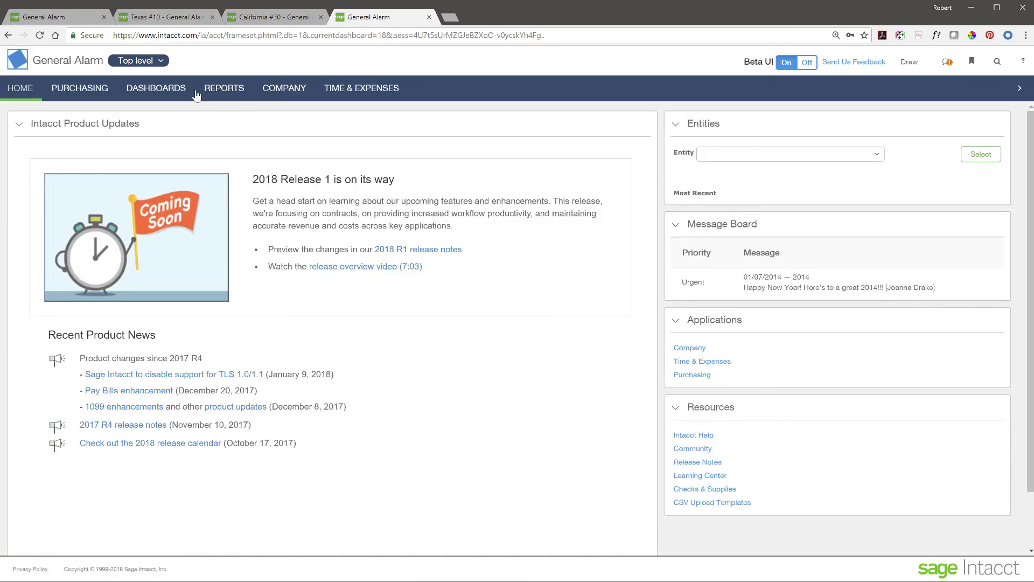
Step: Show the second user's limited Top level entity list, then open and close the first tab's full entity list twice
{"action": "left_click", "coordinate": [149, 63]}
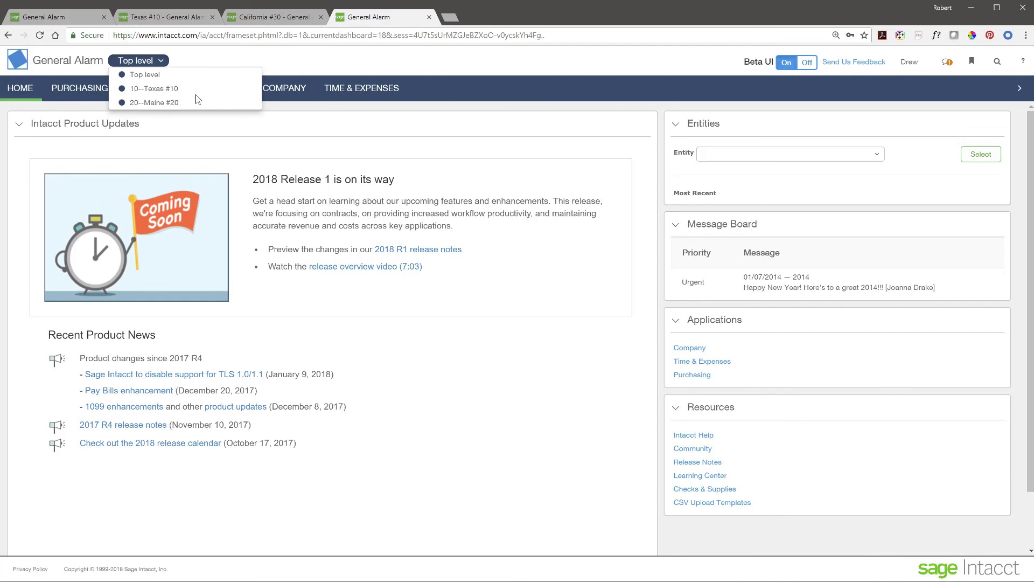
{"action": "left_click", "coordinate": [87, 18]}
{"action": "left_click", "coordinate": [145, 62]}
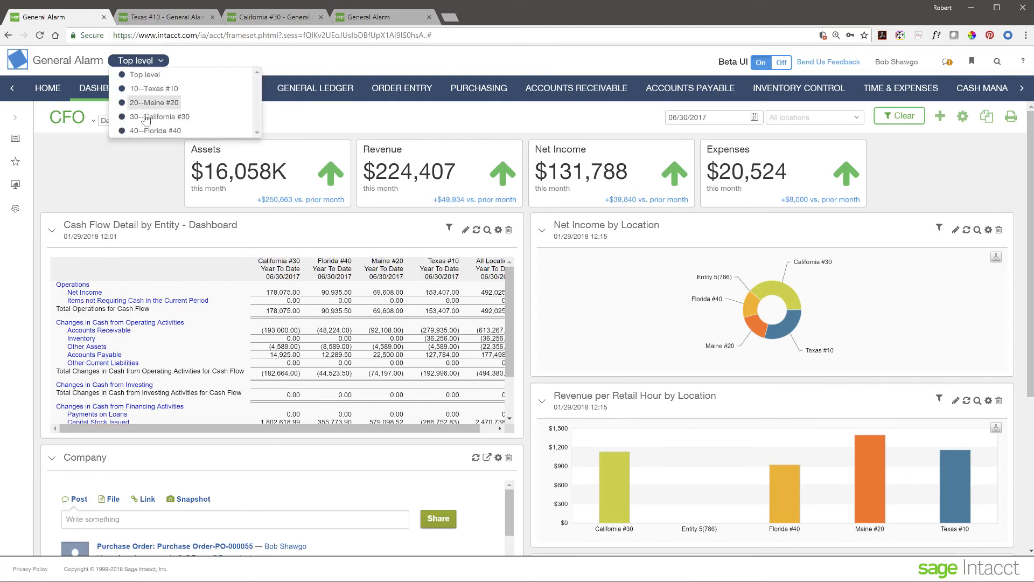
{"action": "left_click", "coordinate": [418, 57]}
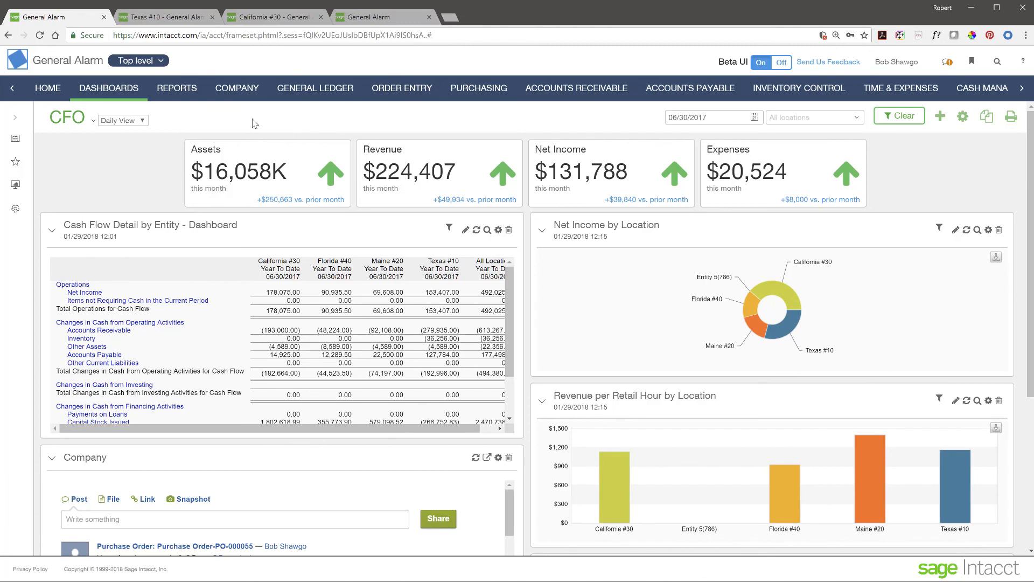
{"action": "left_click", "coordinate": [161, 62]}
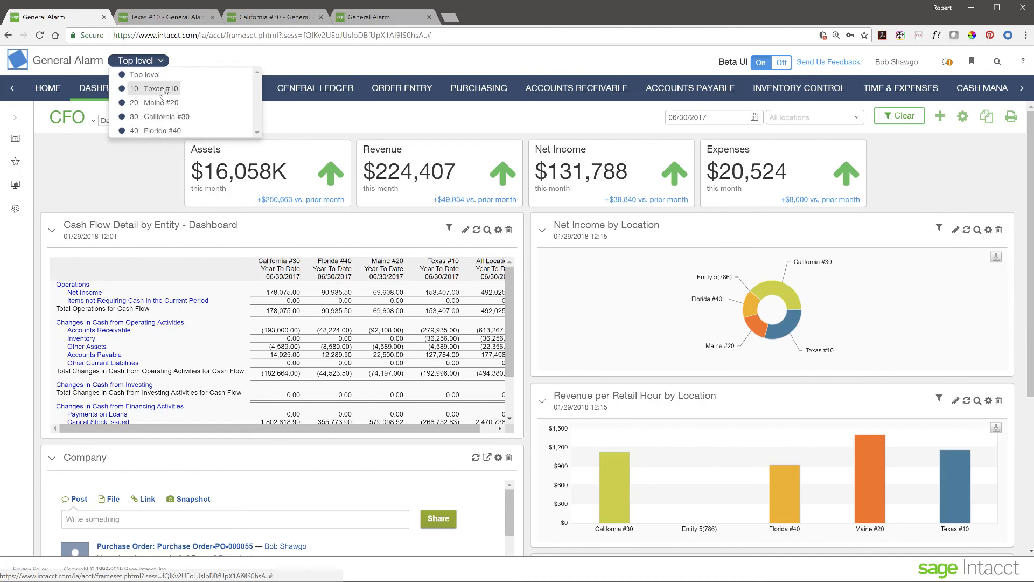
{"action": "left_click", "coordinate": [131, 183]}
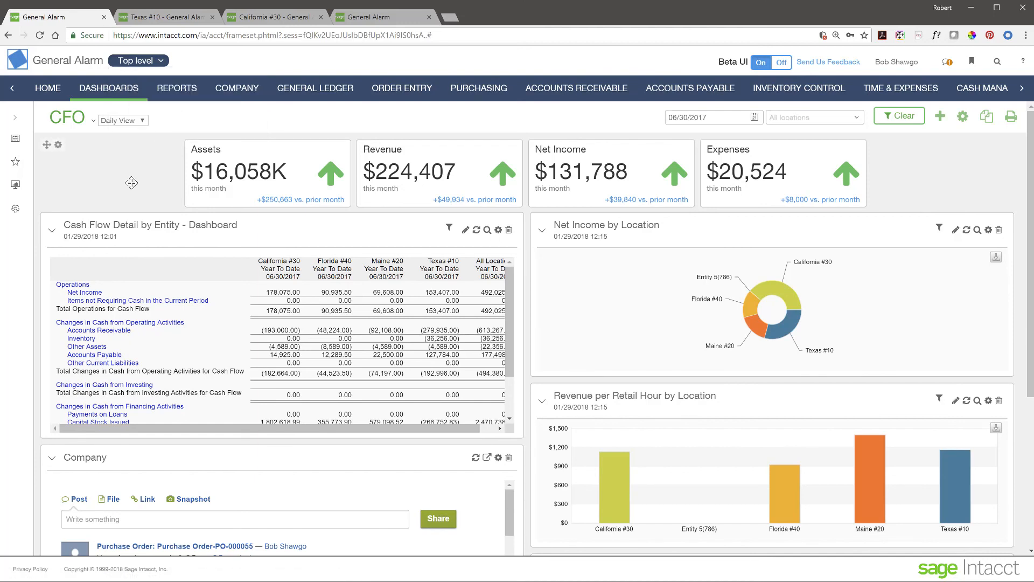